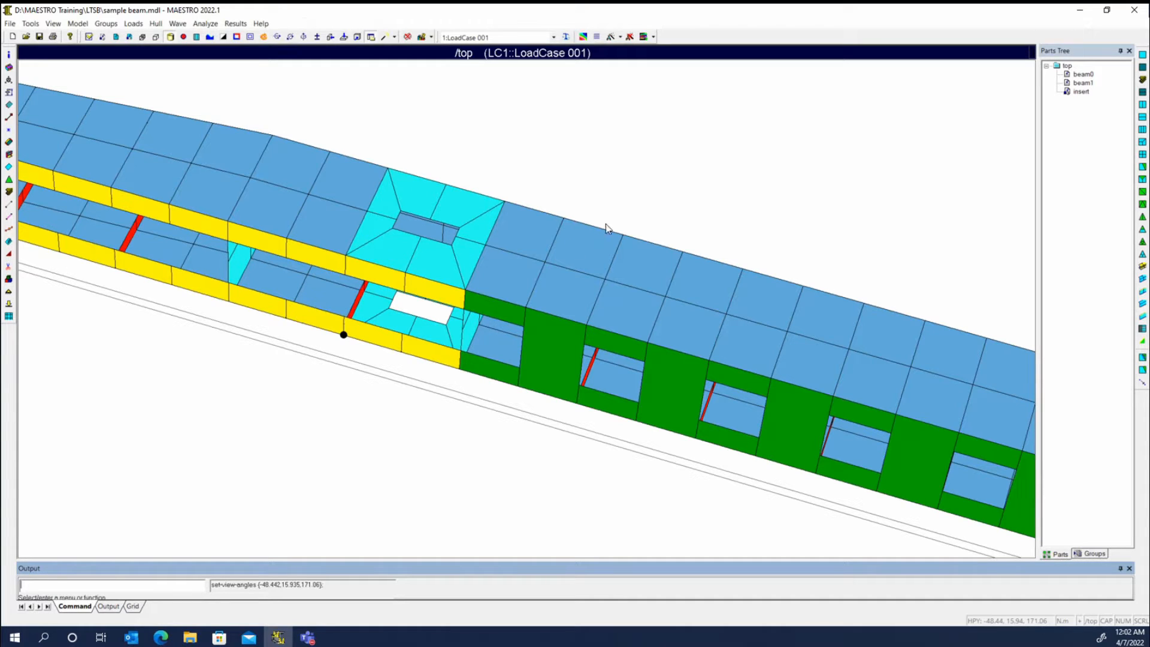
# - Split the quads forming the ring around the top plate opening into two quads each
pyautogui.click(1143, 106)
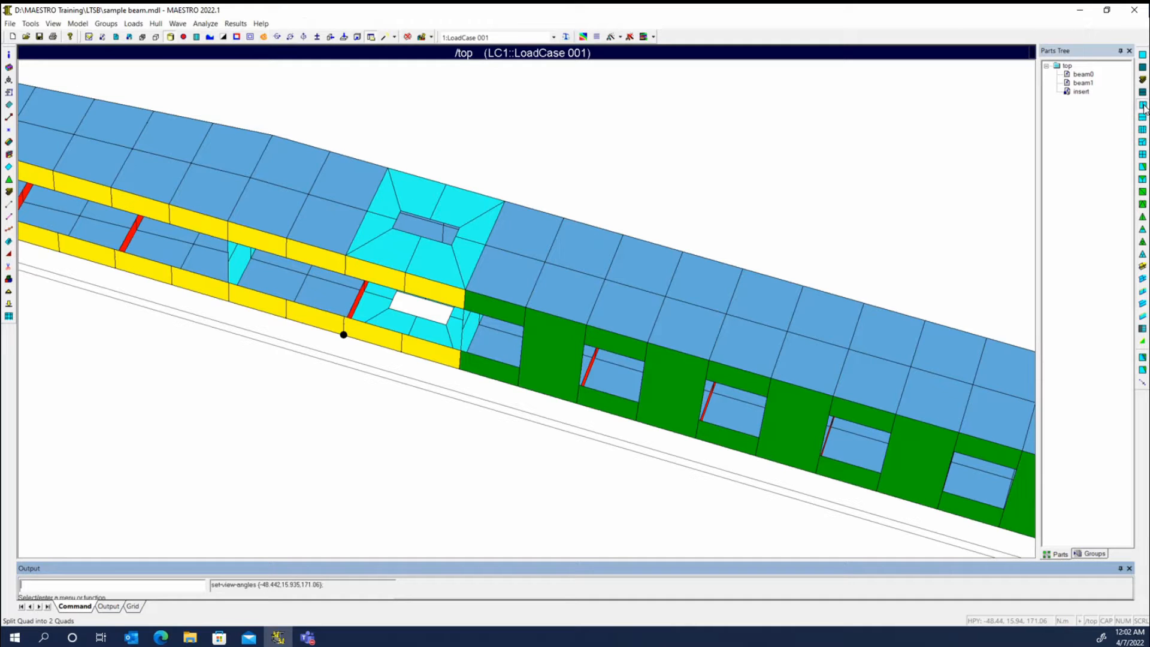
pyautogui.click(418, 198)
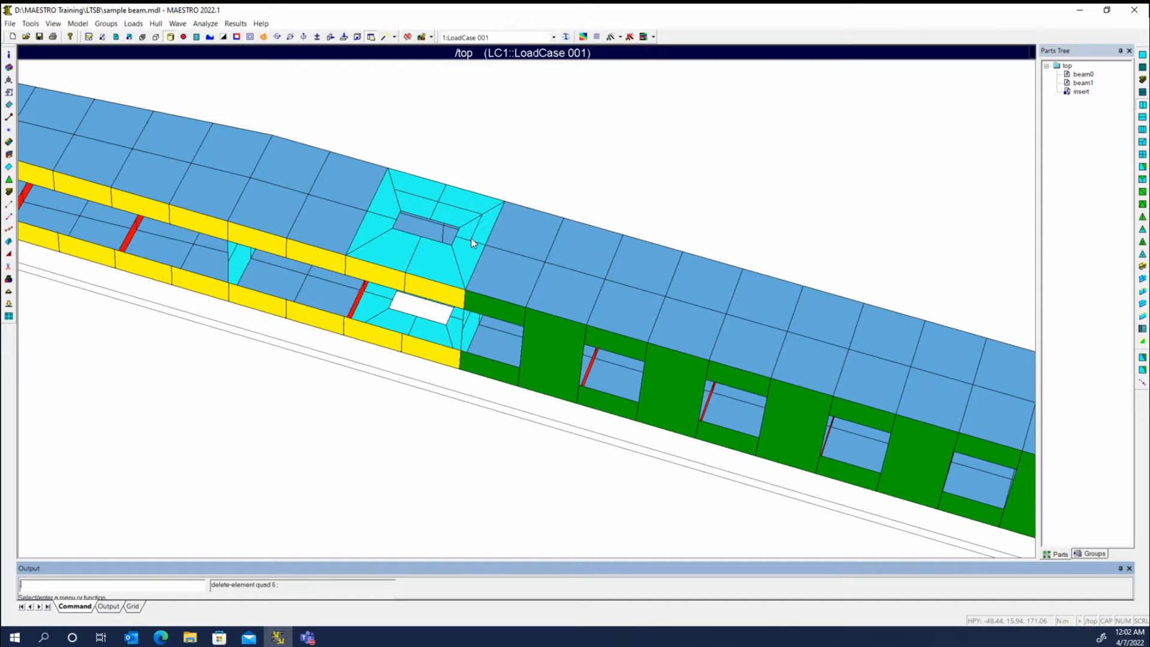
pyautogui.click(438, 272)
pyautogui.click(373, 237)
pyautogui.press('Escape')
# - Start general group 001 and collect the inner quads around the top plate opening in it
pyautogui.click(9, 279)
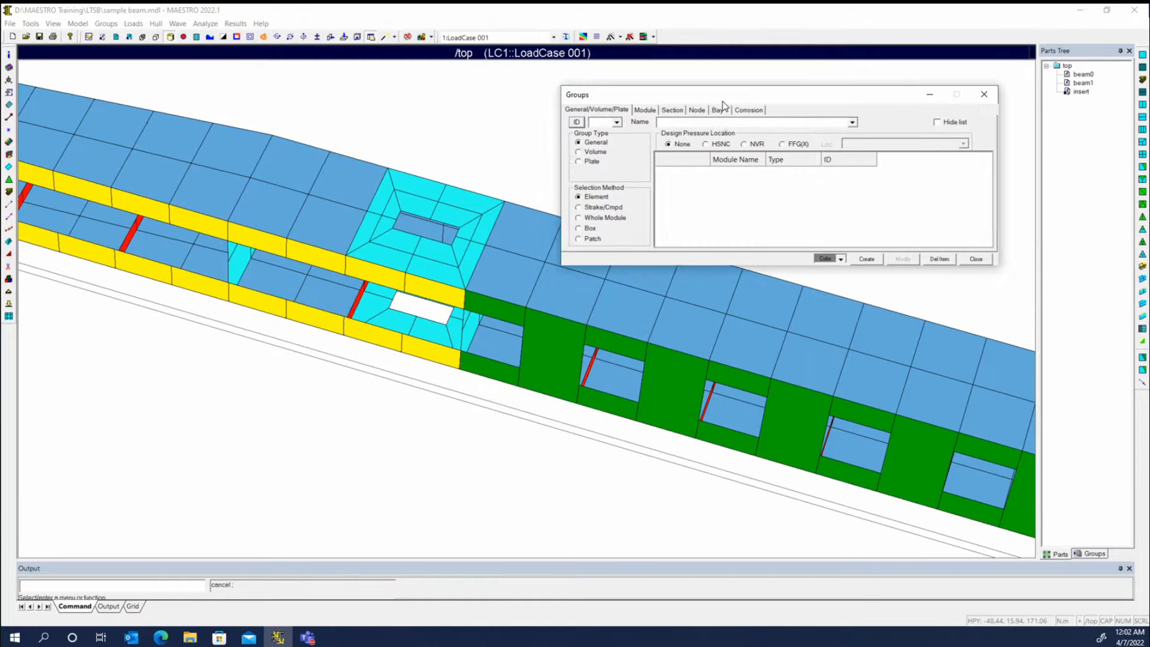
pyautogui.click(610, 90)
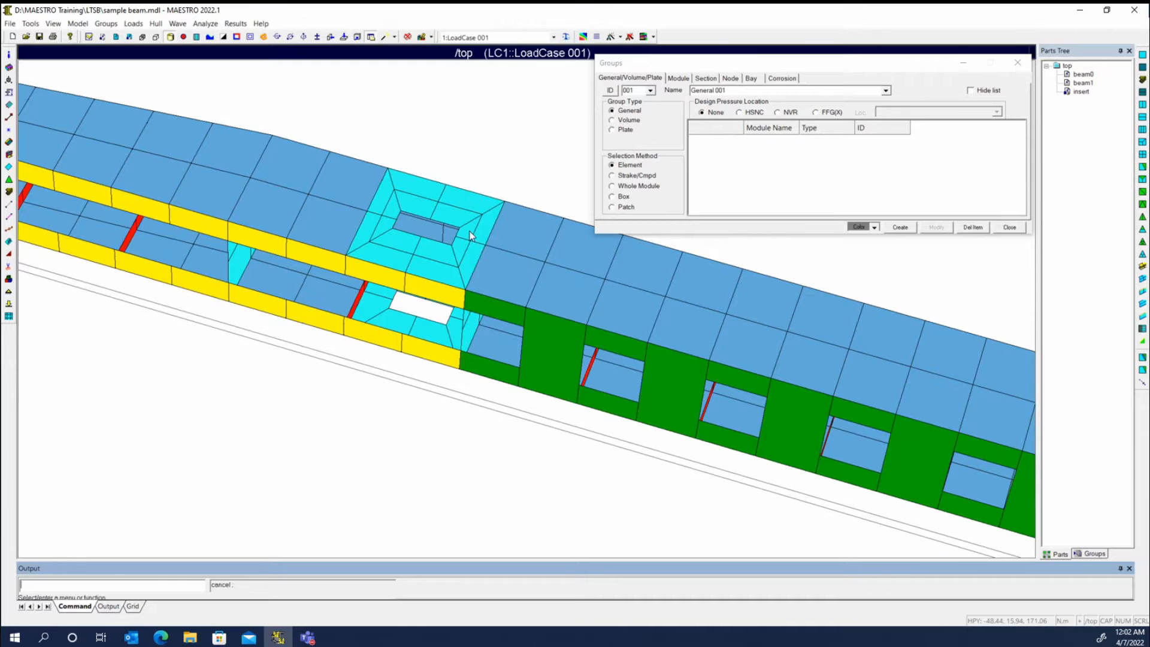
pyautogui.click(445, 253)
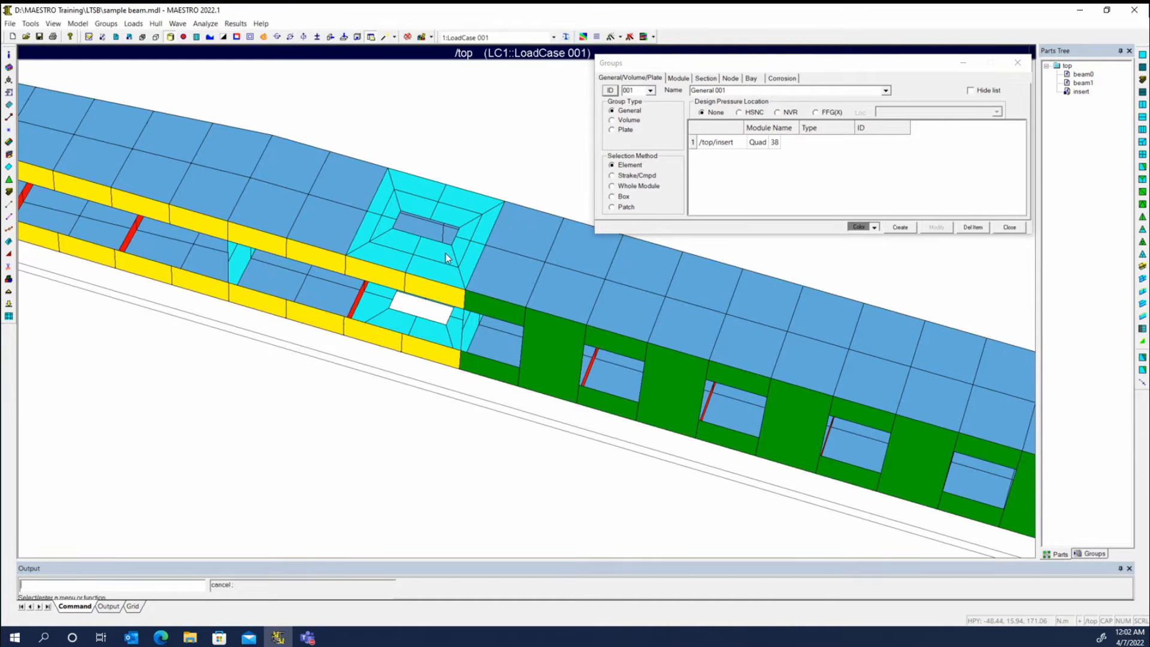
pyautogui.click(459, 243)
pyautogui.click(469, 225)
pyautogui.click(455, 210)
pyautogui.click(420, 208)
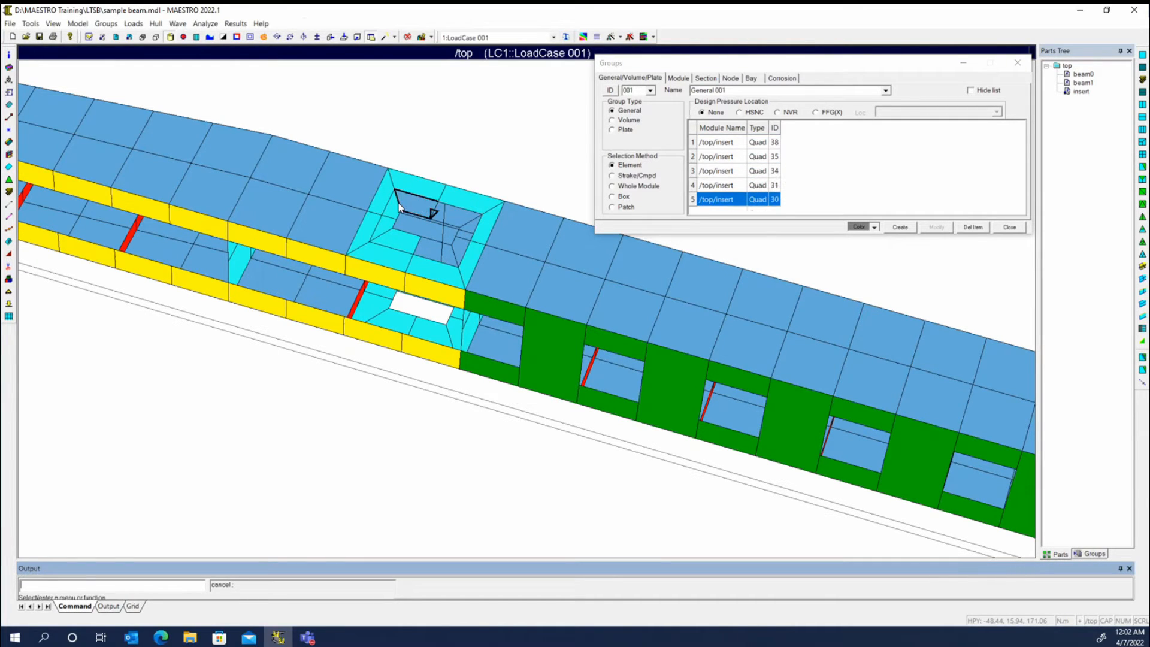
pyautogui.click(389, 225)
# - Try to modify the grouped quads' plate property to 8-mm(AH36), then cancel and close the group definition
pyautogui.rightClick(832, 159)
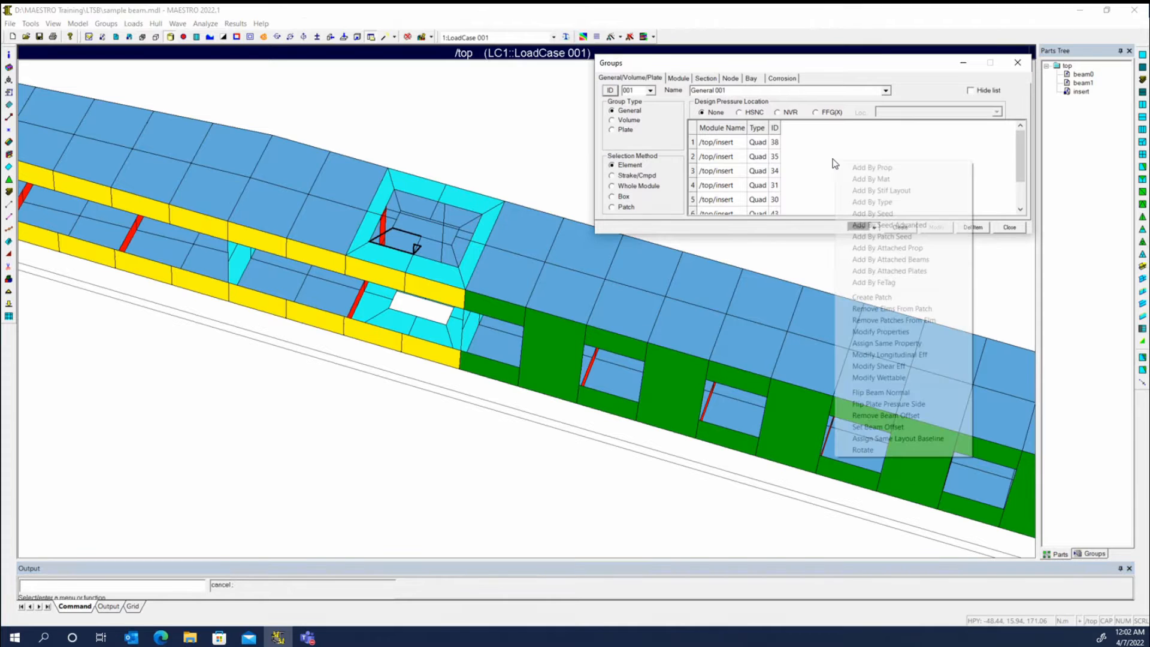
pyautogui.click(890, 333)
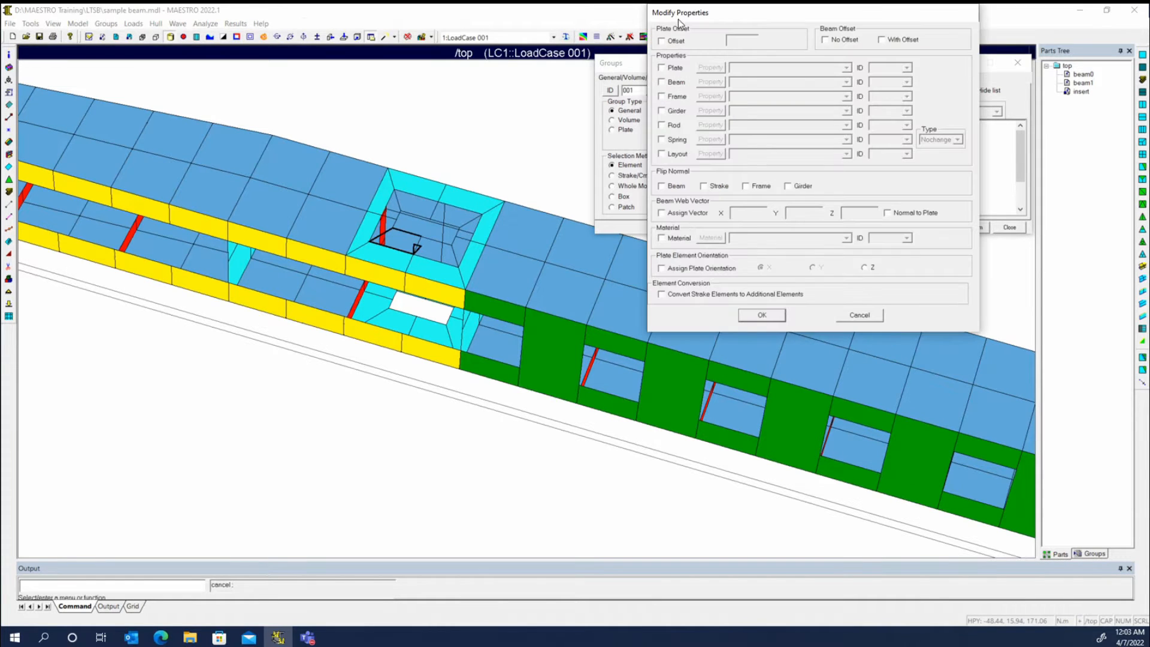
pyautogui.click(672, 66)
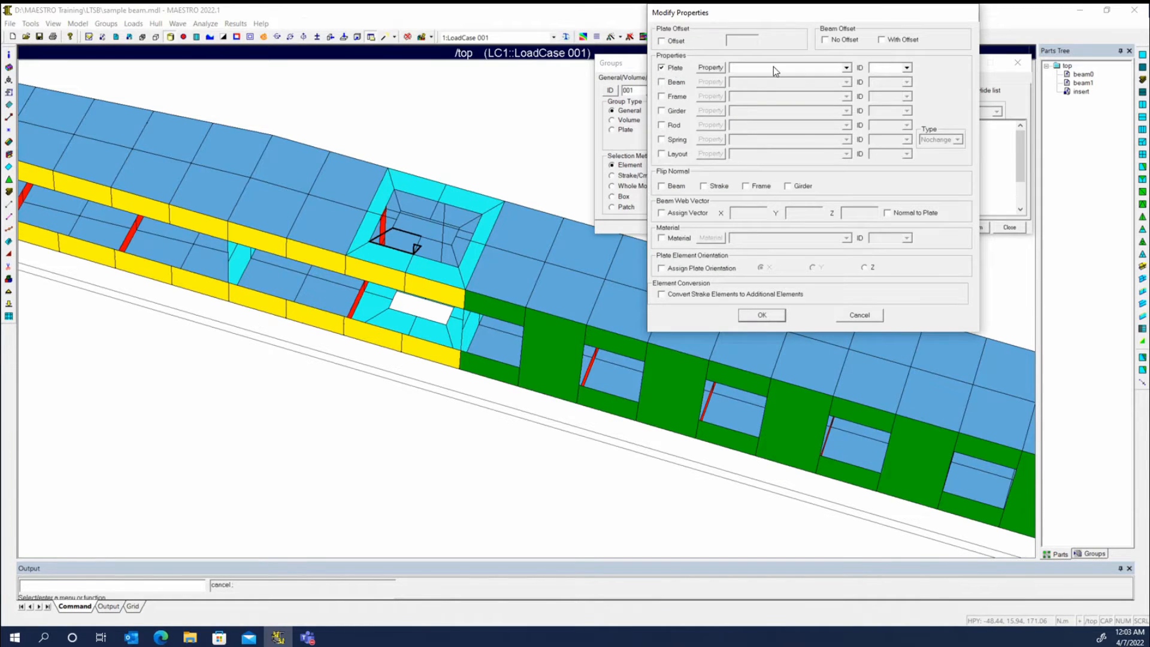
pyautogui.click(774, 66)
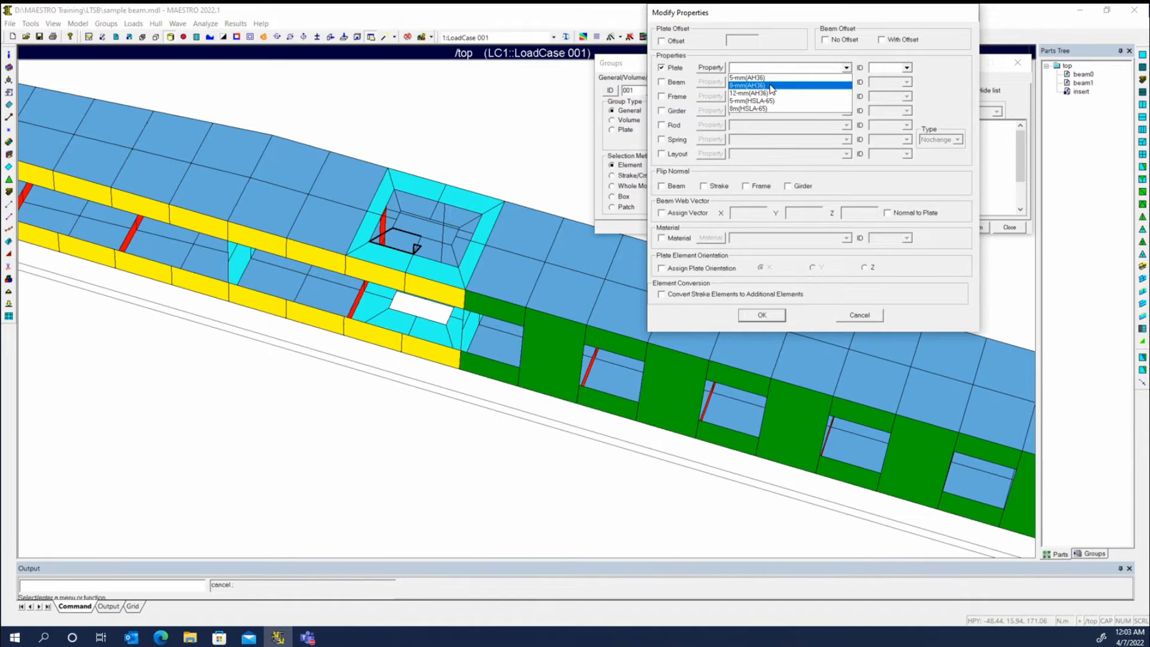
pyautogui.click(772, 86)
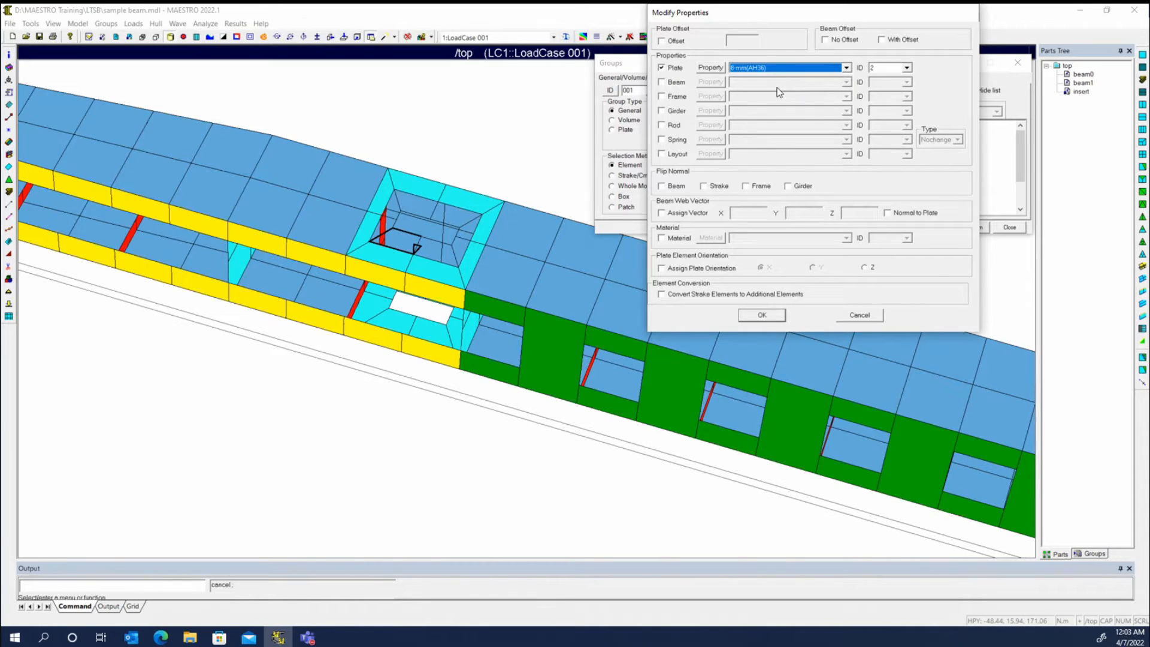
pyautogui.click(869, 315)
pyautogui.click(1010, 228)
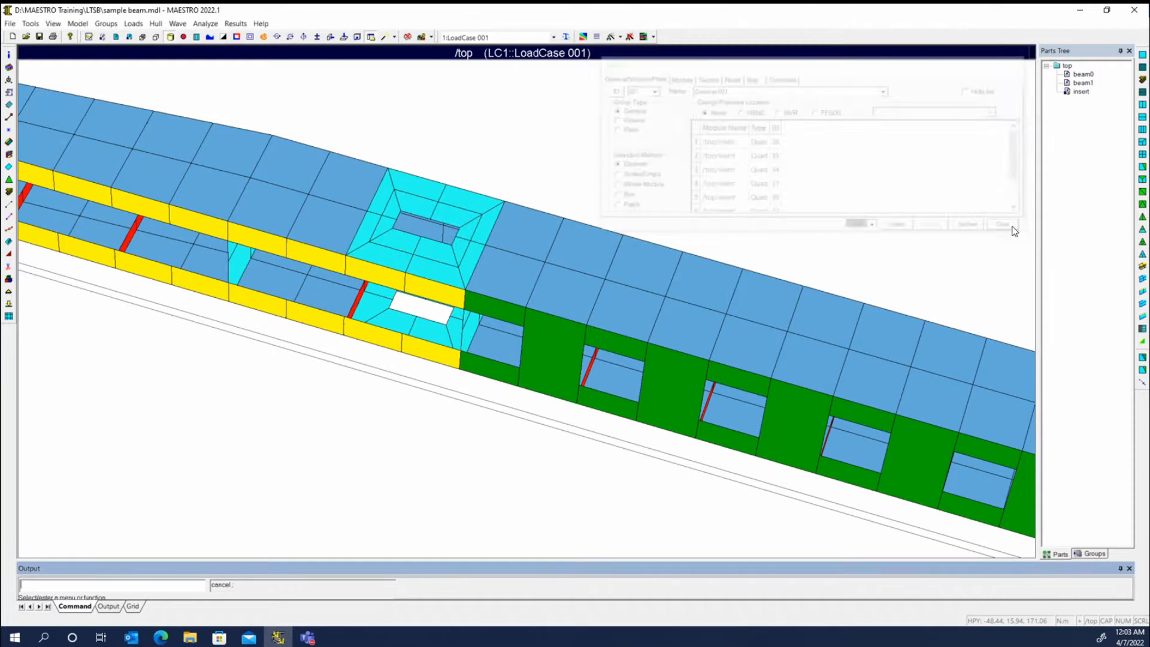
# - Display the model coloured by plate property ID
pyautogui.click(52, 23)
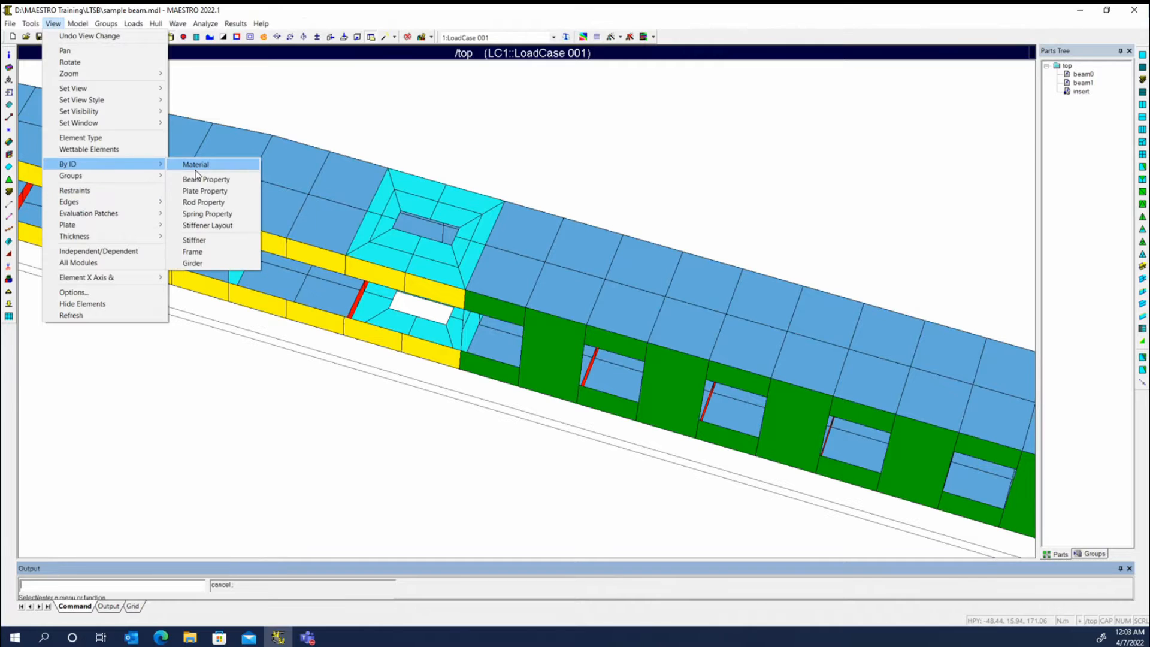
pyautogui.click(207, 181)
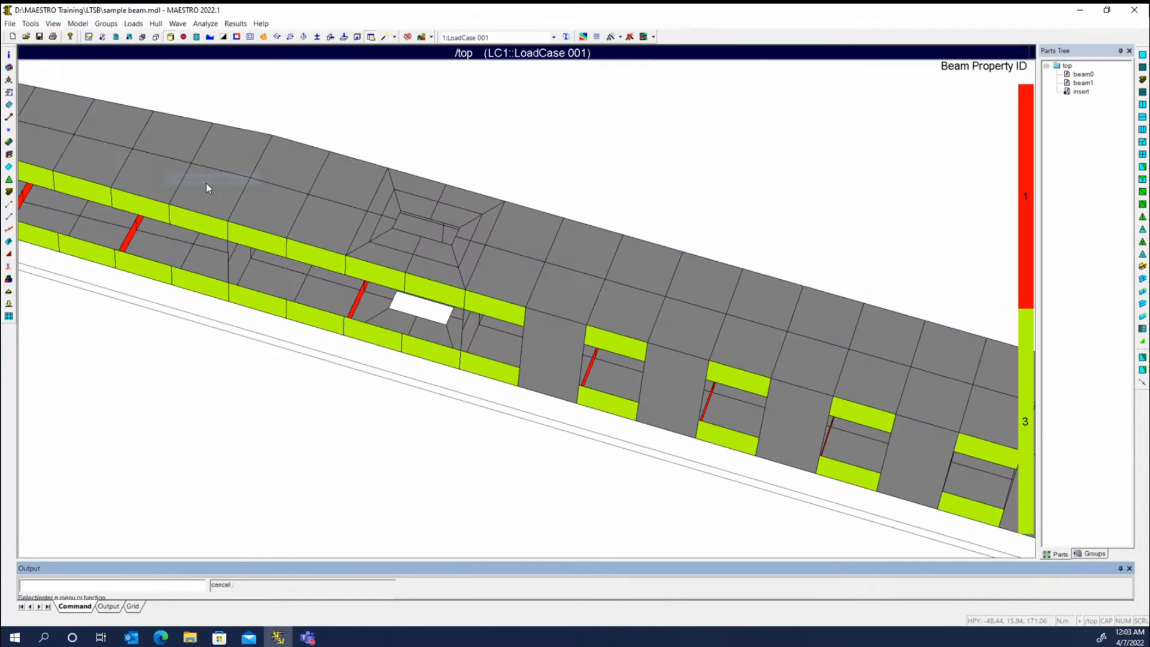
pyautogui.click(78, 24)
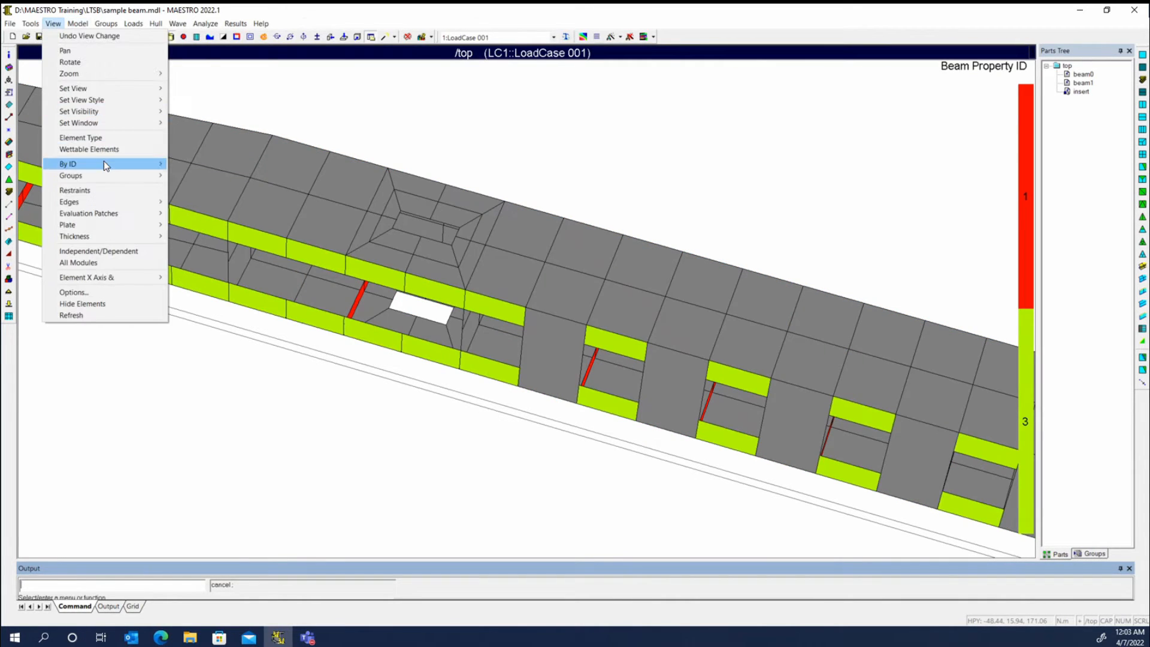
pyautogui.moveTo(105, 165)
pyautogui.click(201, 191)
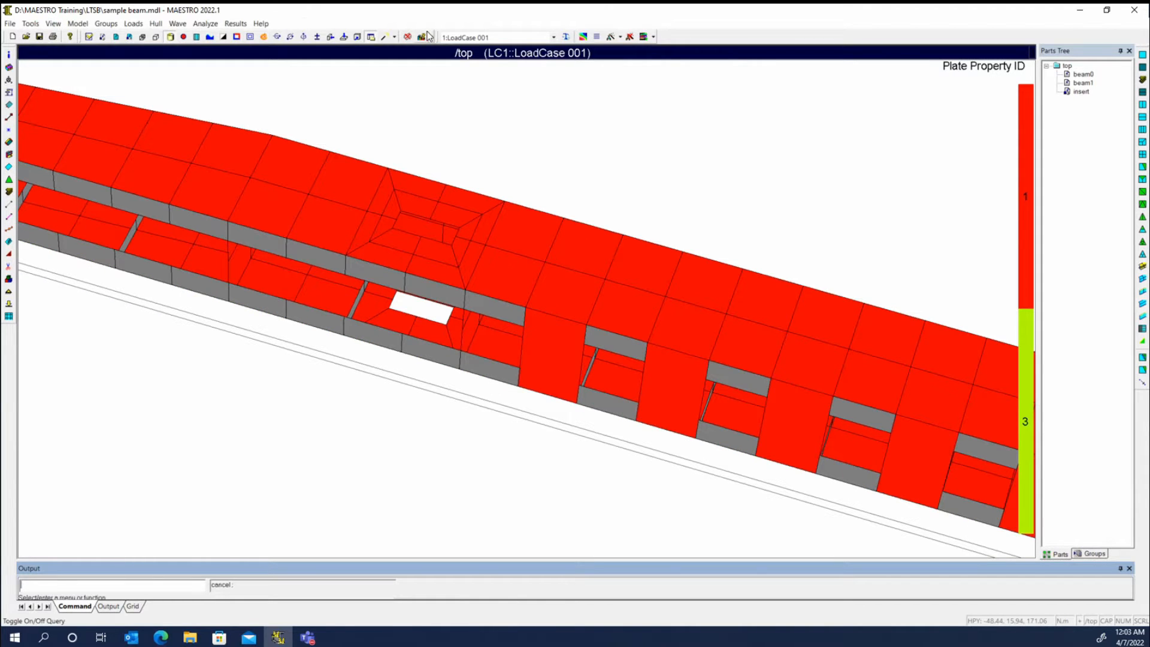
# - Assign the 8-mm(AH36) plate property to one inner quad on the far edge of the top plate opening
pyautogui.rightClick(408, 211)
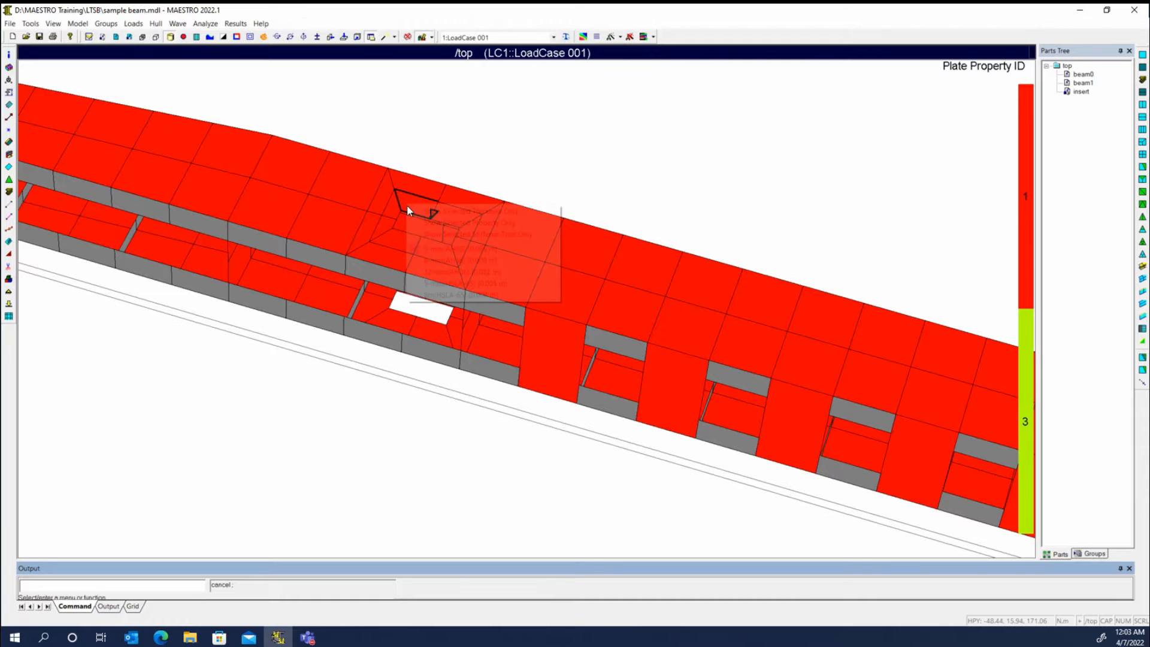
pyautogui.click(458, 260)
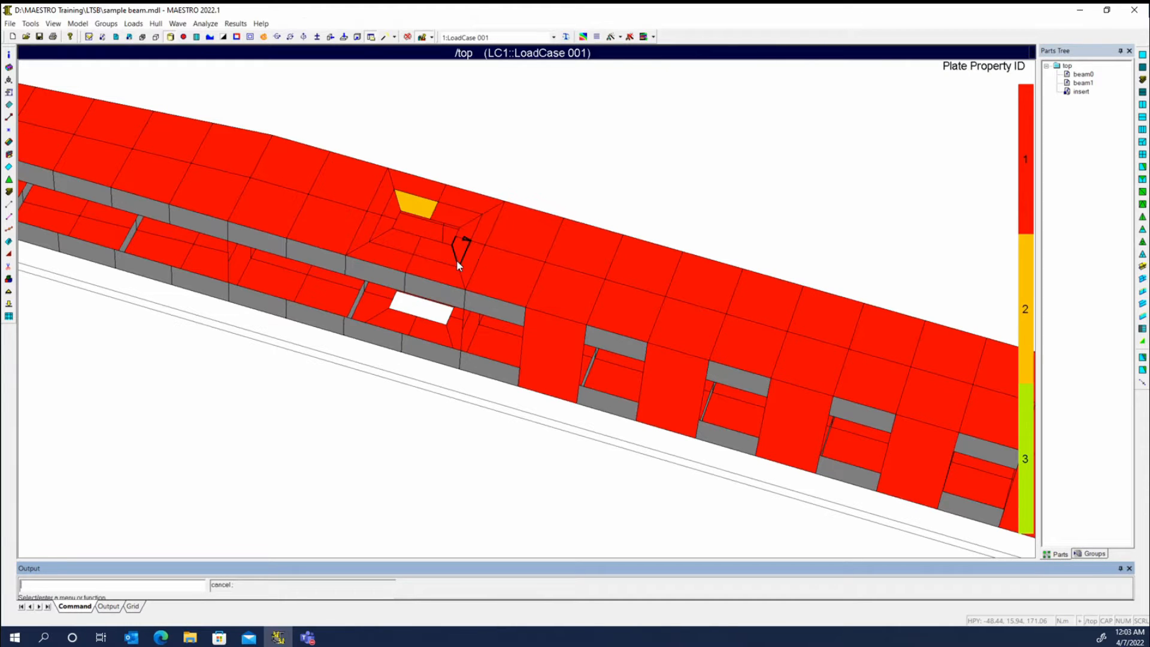
pyautogui.moveTo(465, 200); pyautogui.dragTo(498, 317, button='middle')
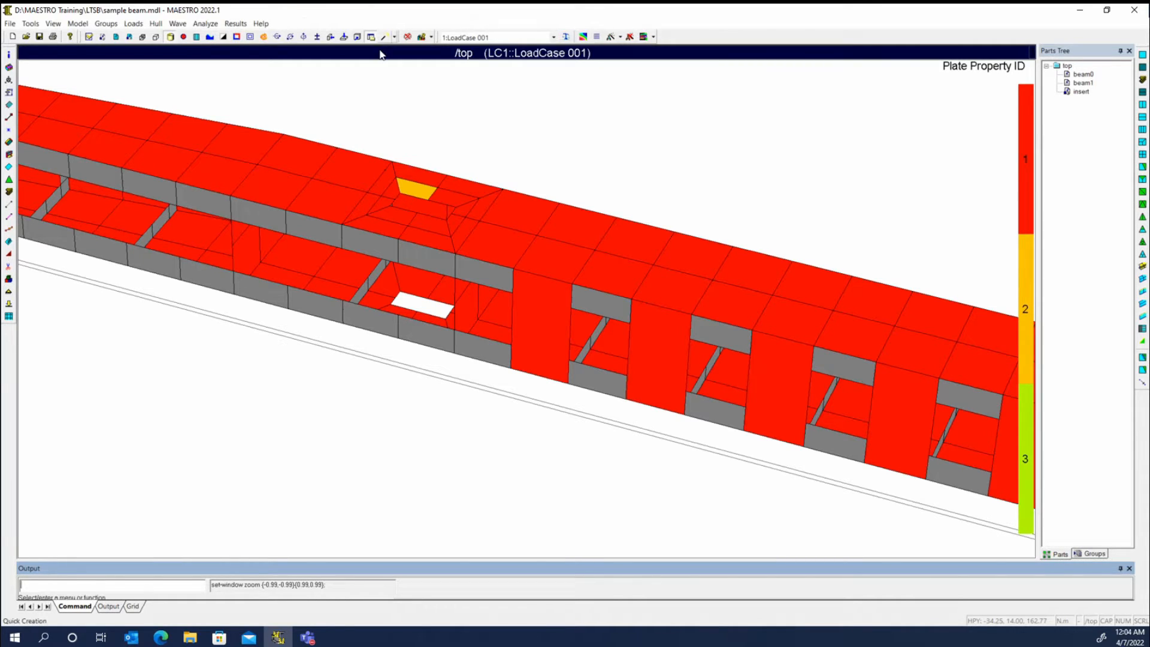
# - Start general group 001 with the inner ring quads around the top opening, adding the 8-mm(AH36) quad last
pyautogui.click(9, 280)
pyautogui.moveTo(506, 238); pyautogui.dragTo(762, 102)
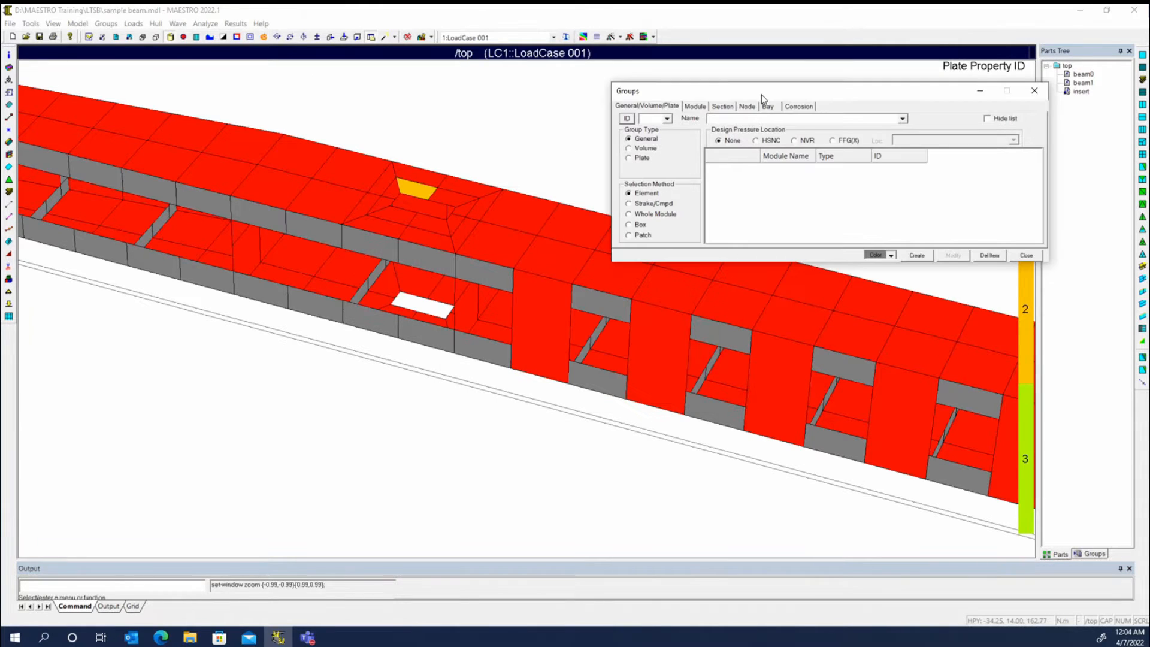
pyautogui.click(632, 121)
pyautogui.click(393, 190)
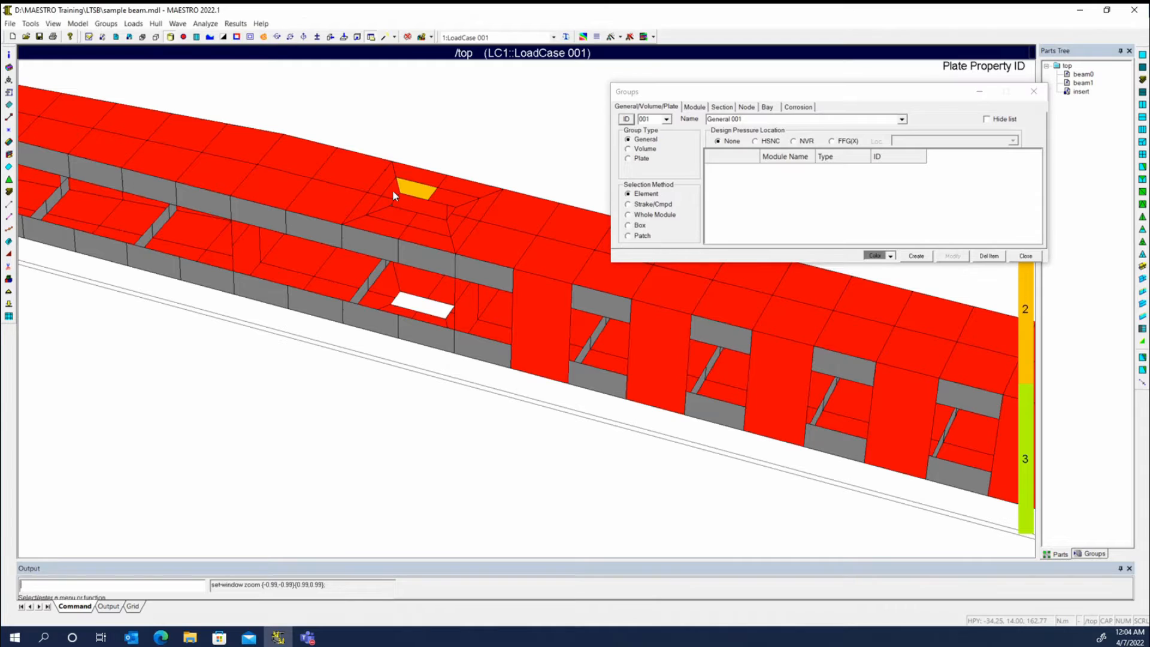
pyautogui.click(387, 198)
pyautogui.click(408, 217)
pyautogui.click(420, 222)
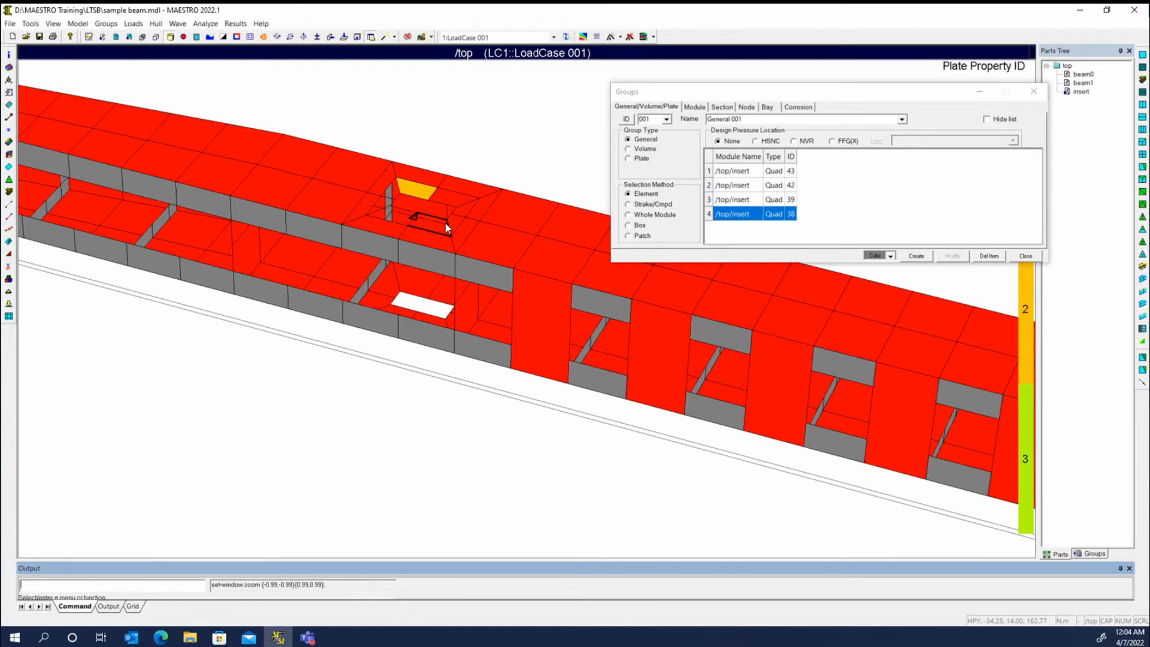
pyautogui.click(444, 220)
pyautogui.click(454, 213)
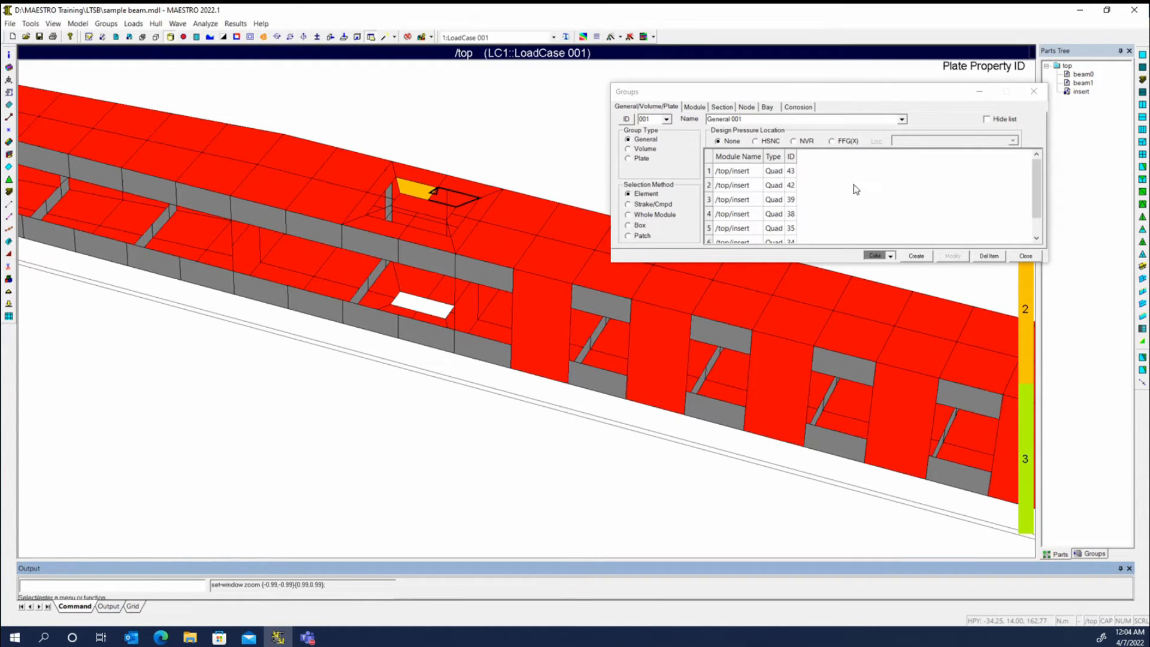
pyautogui.click(418, 195)
# - Assign the last selected quad's property to all quads in the group and close the group definition
pyautogui.rightClick(864, 171)
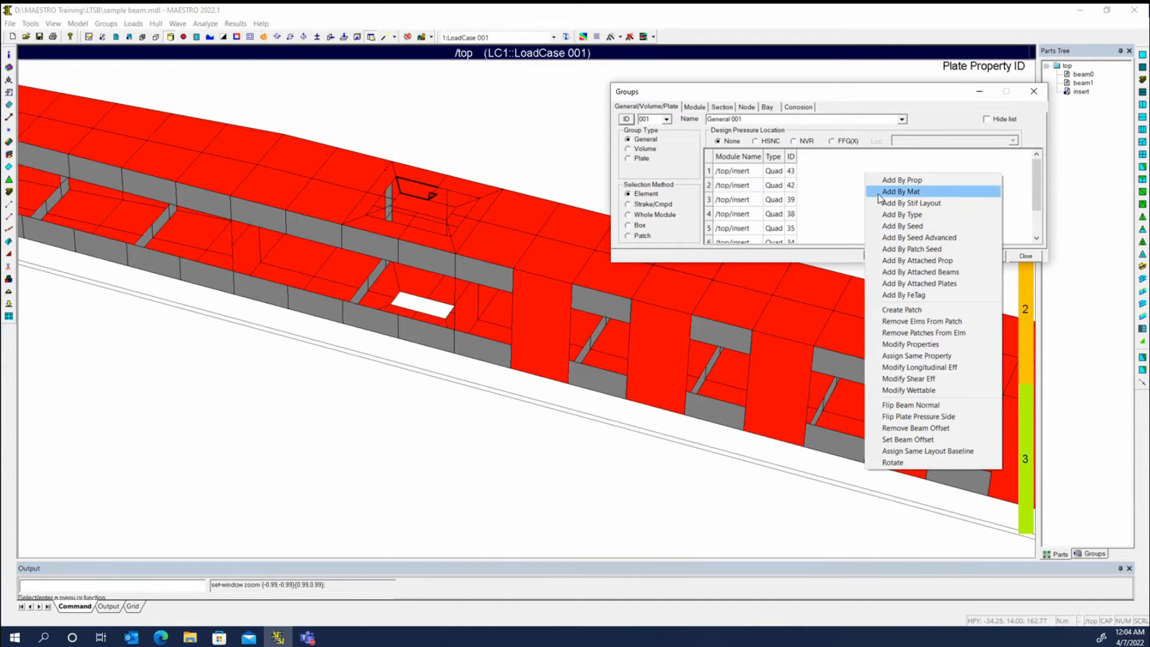
pyautogui.click(932, 356)
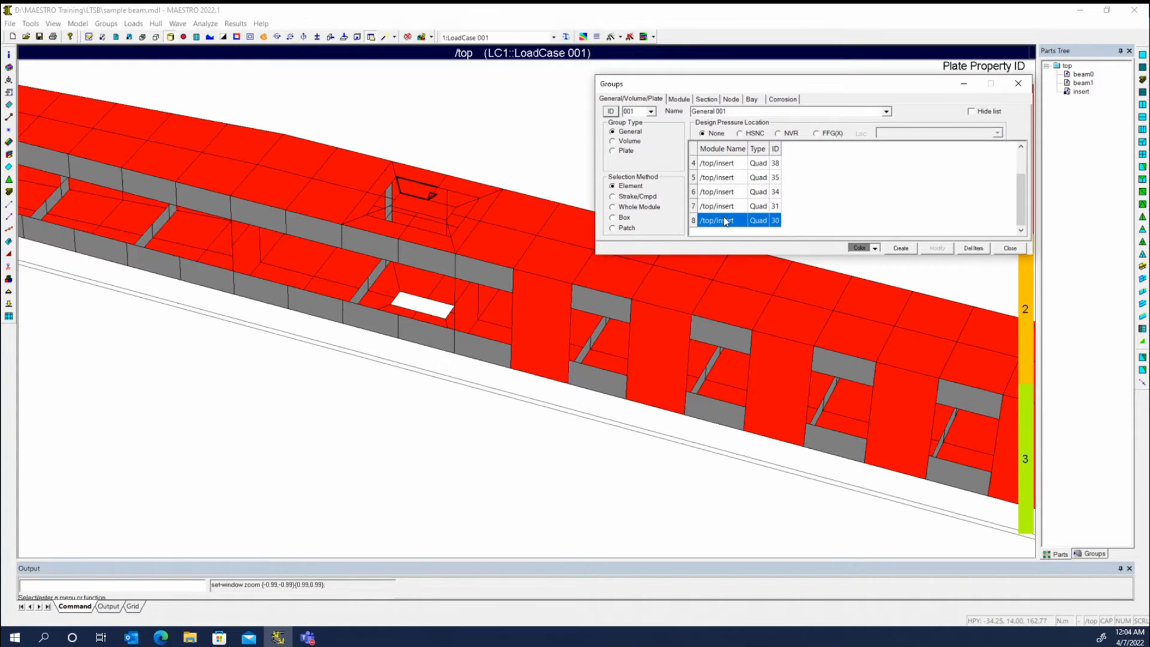
pyautogui.rightClick(839, 188)
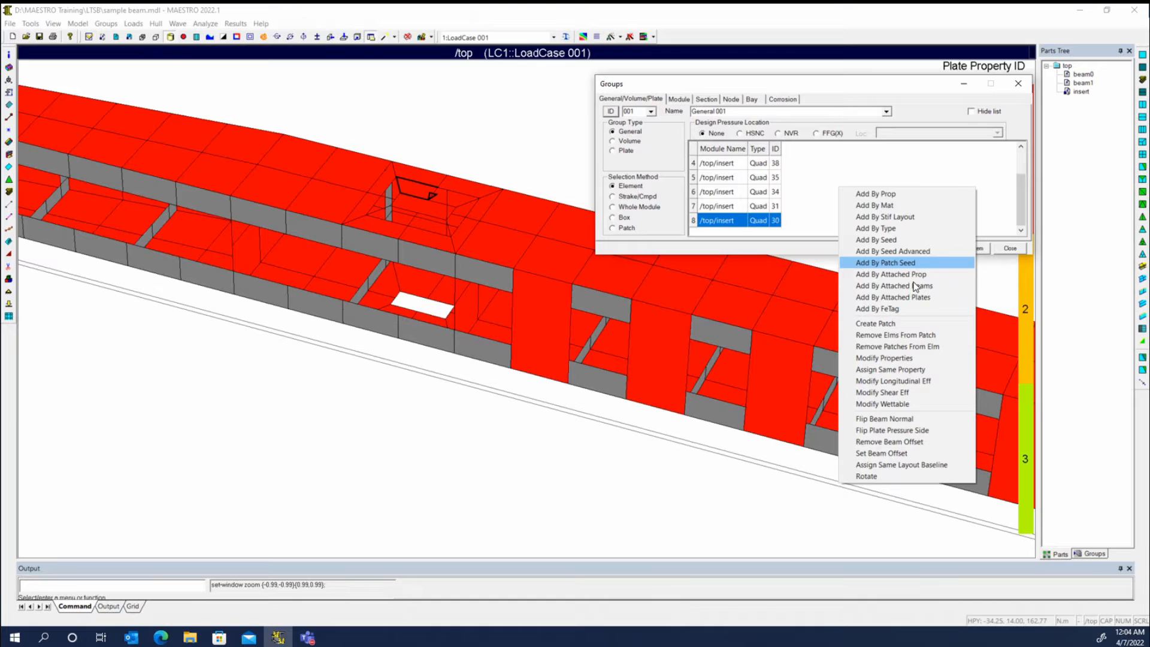
pyautogui.click(902, 370)
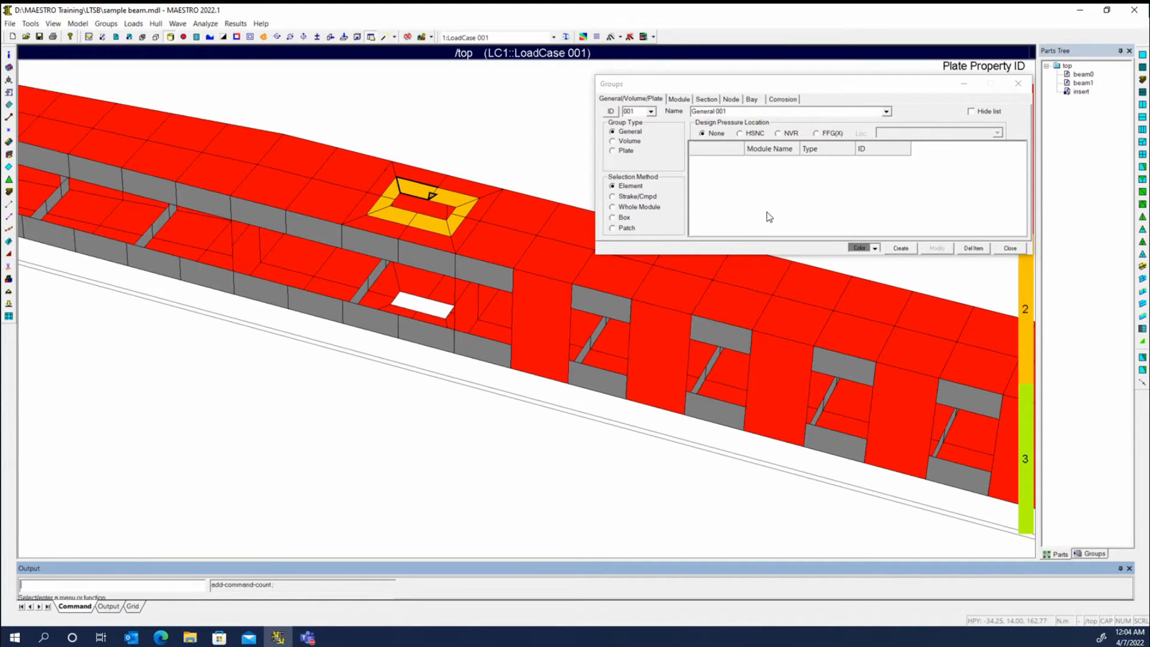
pyautogui.click(1018, 84)
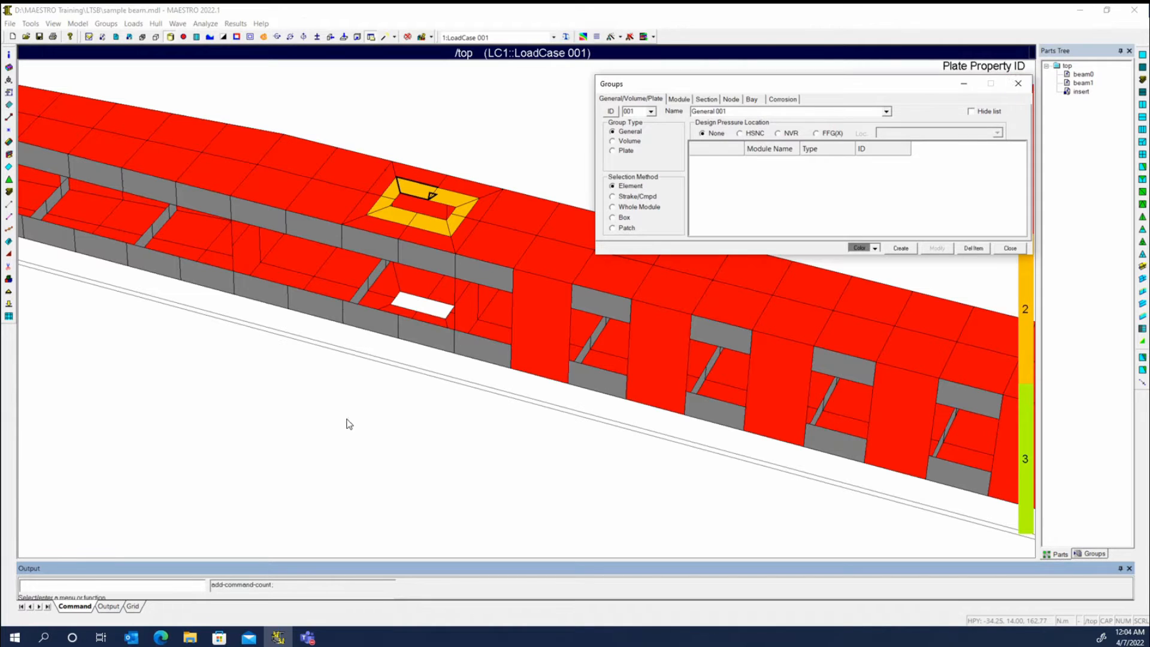
# - Split the quad beside the bottom plate opening into one quad and one triangle, rotating the split twice so it meets the opening's corner
pyautogui.moveTo(433, 431); pyautogui.dragTo(397, 286, button='middle')
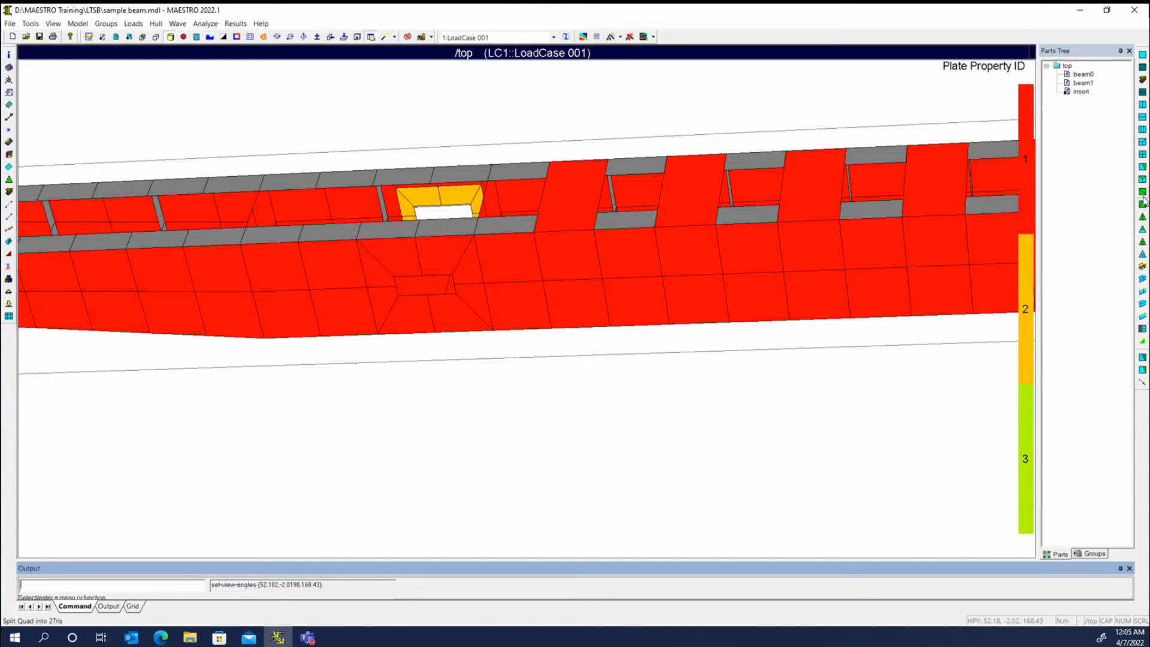
pyautogui.moveTo(613, 291); pyautogui.dragTo(646, 296, button='middle')
pyautogui.moveTo(474, 264); pyautogui.dragTo(393, 242, button='middle')
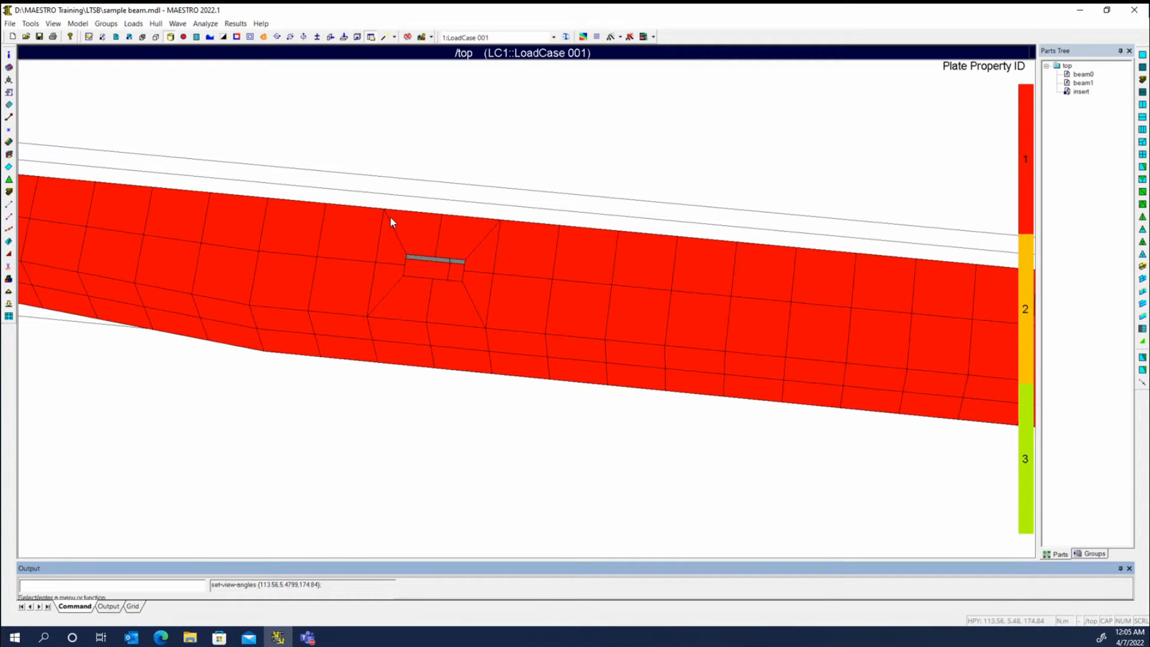
pyautogui.moveTo(413, 259)
pyautogui.mouseDown(button='middle')
pyautogui.moveTo(404, 287)
pyautogui.moveTo(438, 290)
pyautogui.moveTo(394, 250)
pyautogui.mouseUp(button='middle')
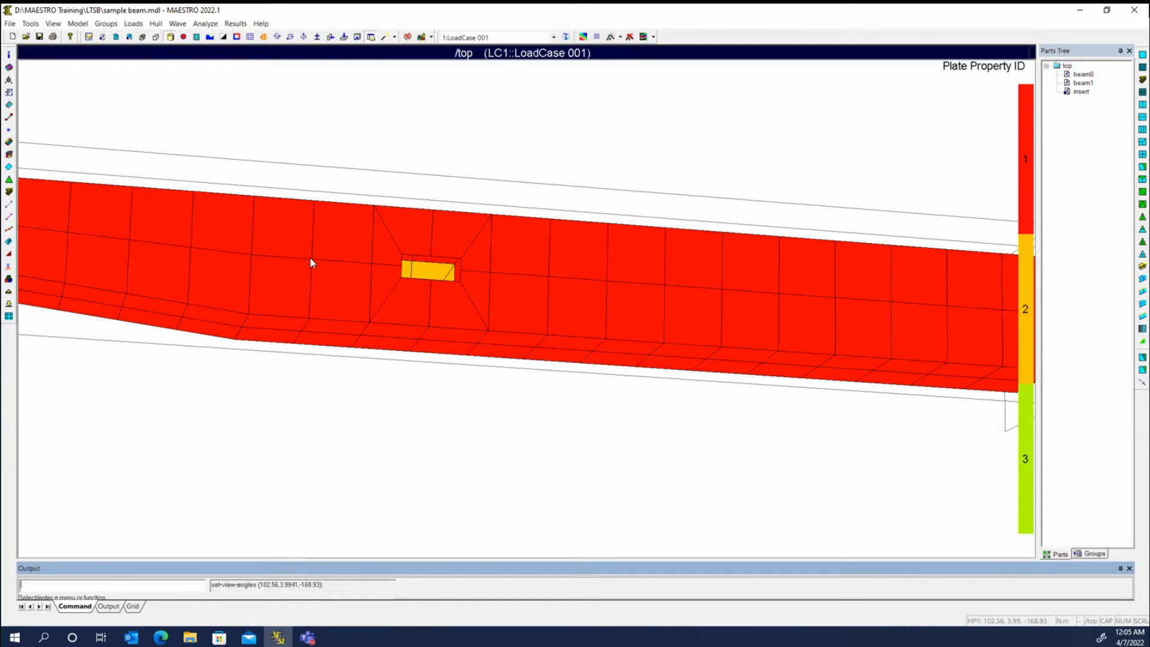
pyautogui.click(1143, 168)
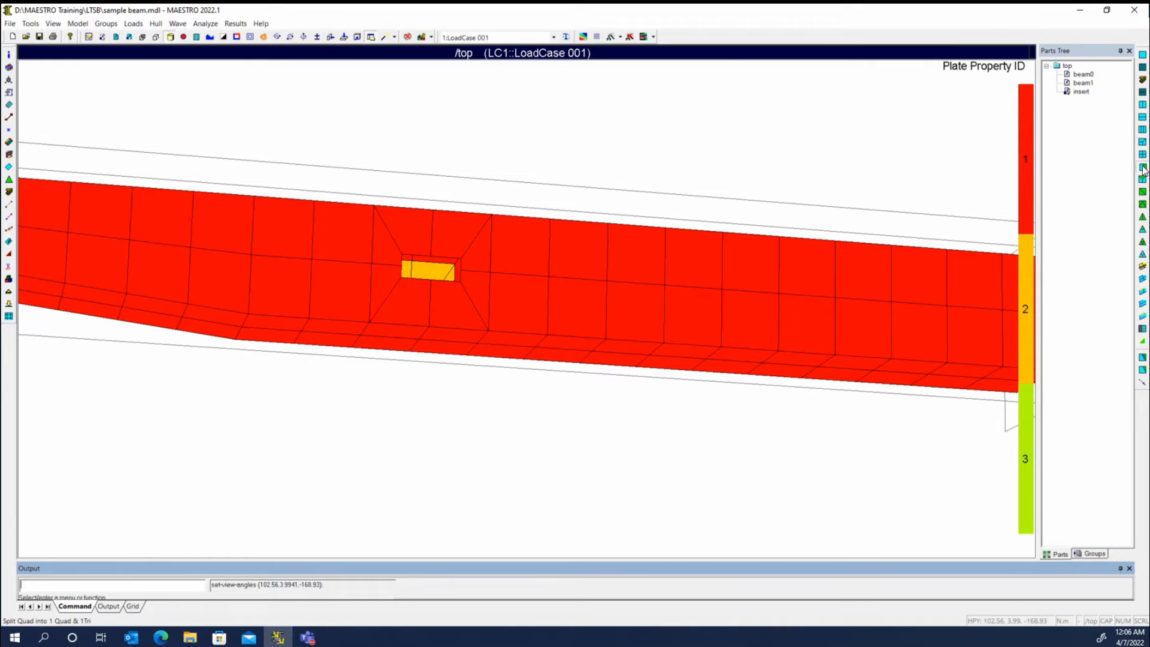
pyautogui.rightClick(390, 257)
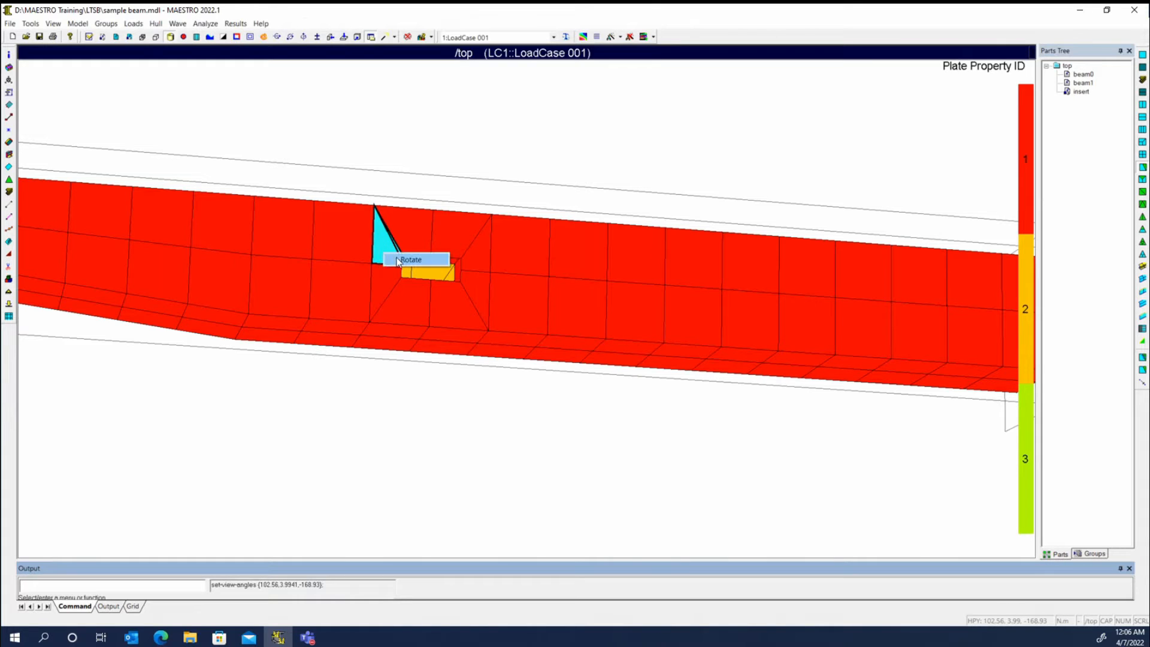
pyautogui.click(396, 261)
pyautogui.rightClick(382, 246)
pyautogui.click(397, 255)
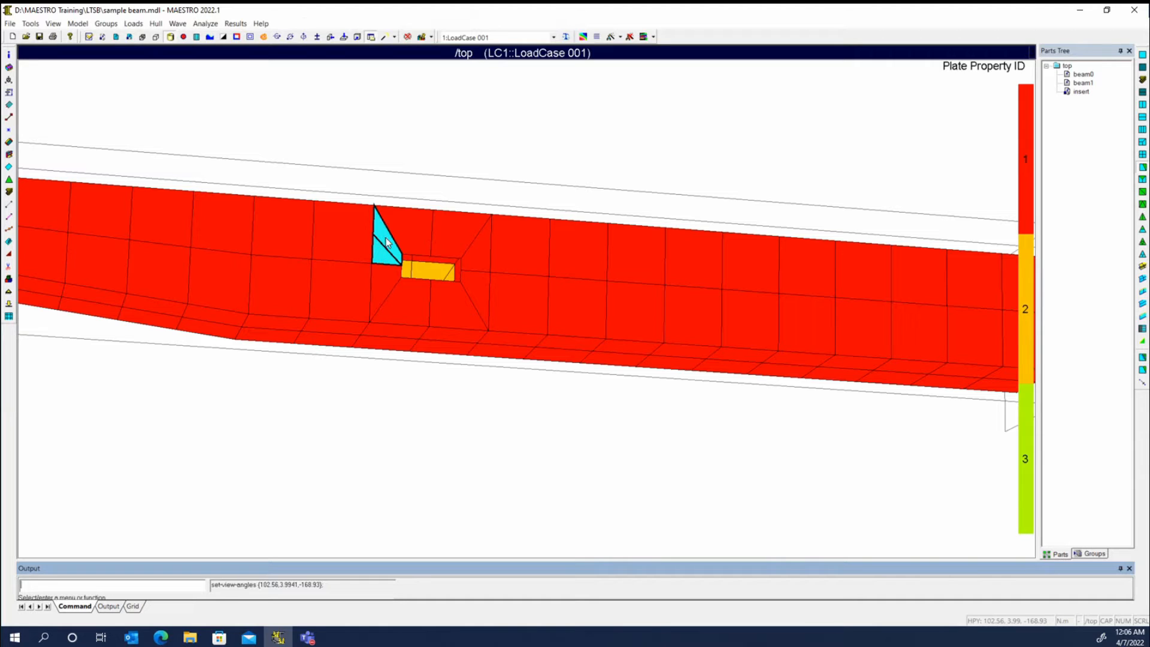
pyautogui.click(387, 251)
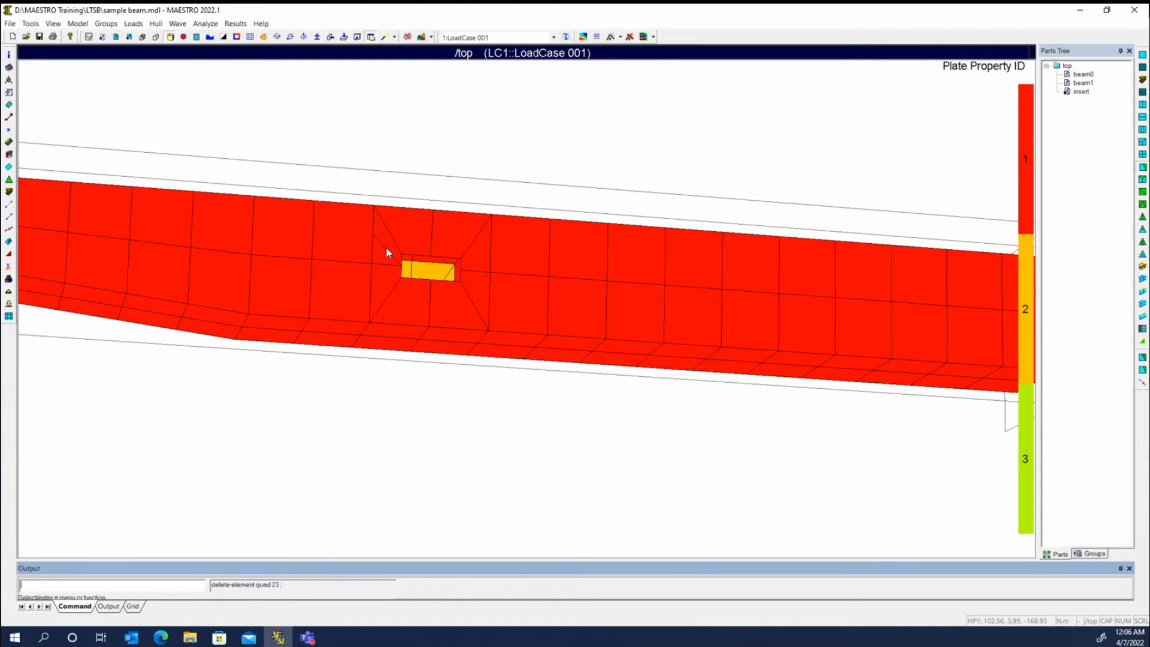
# - Cancel the active split command and color the beam model by element type
pyautogui.rightClick(501, 425)
pyautogui.click(447, 402)
pyautogui.press('Escape')
pyautogui.rightClick(446, 400)
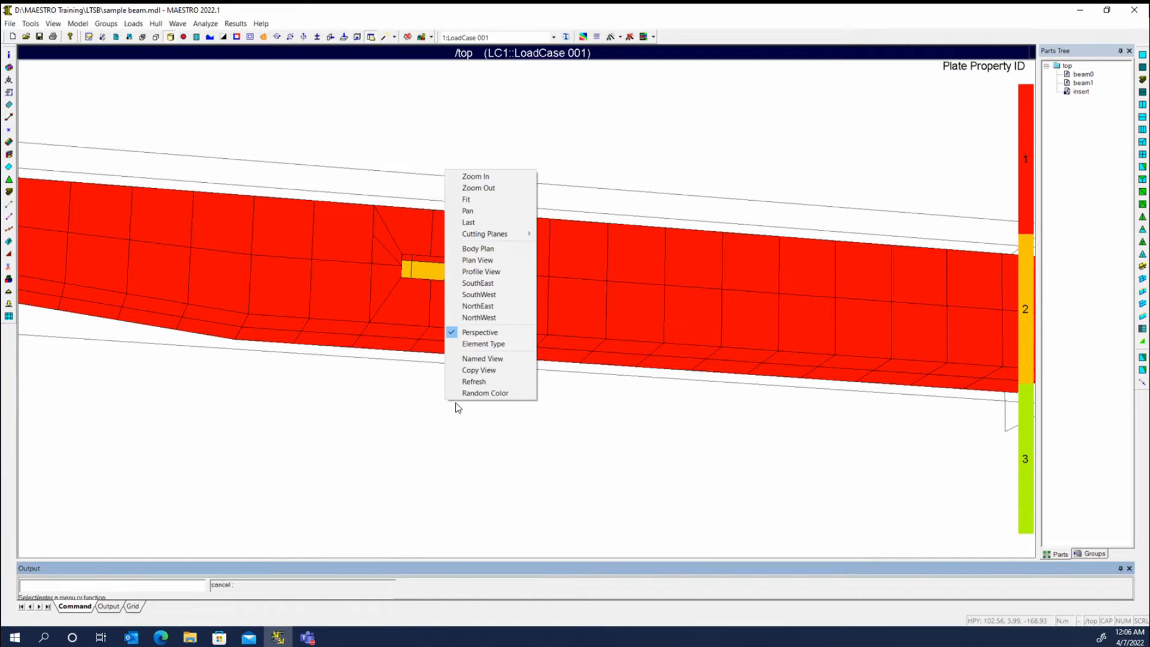
pyautogui.click(482, 344)
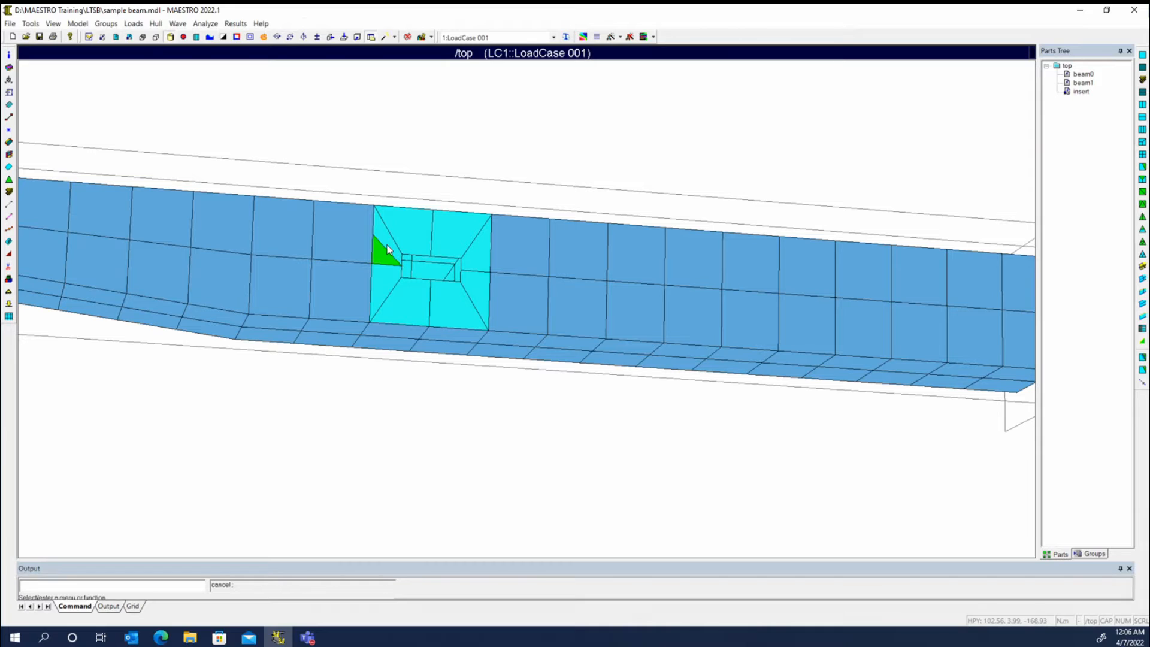
# - Modify triangle 1 beside the opening to connect nodes 29, 1,2 and 18, so it spans the edge midpoint, insert corner and opening corner
pyautogui.click(9, 179)
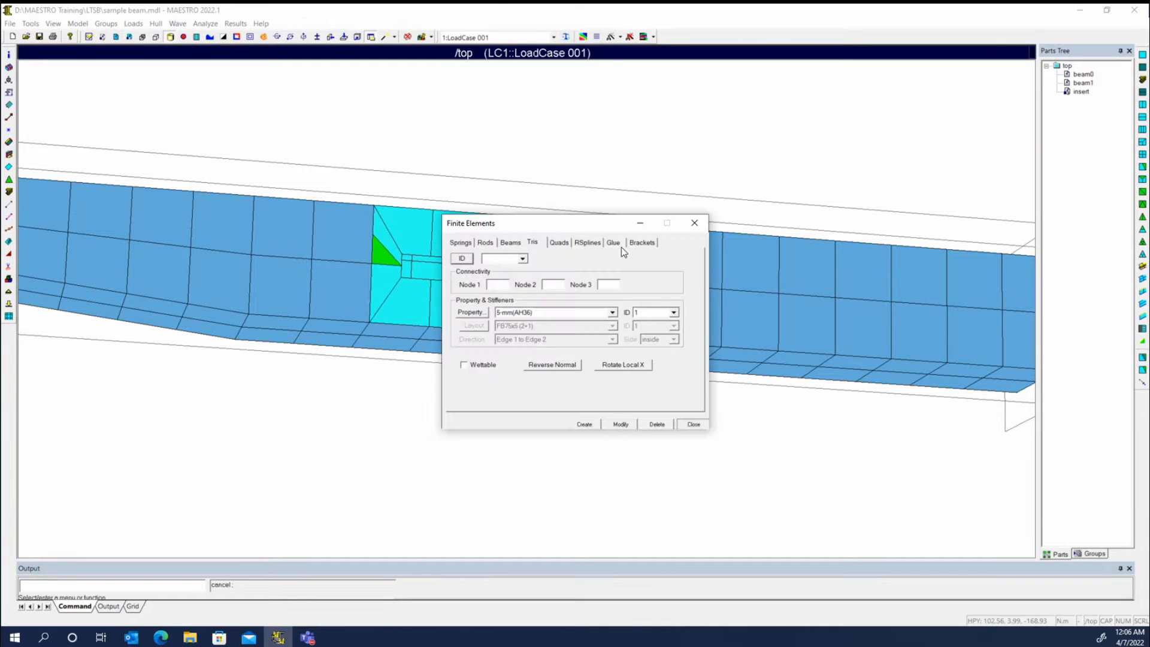
pyautogui.moveTo(563, 225); pyautogui.dragTo(650, 259)
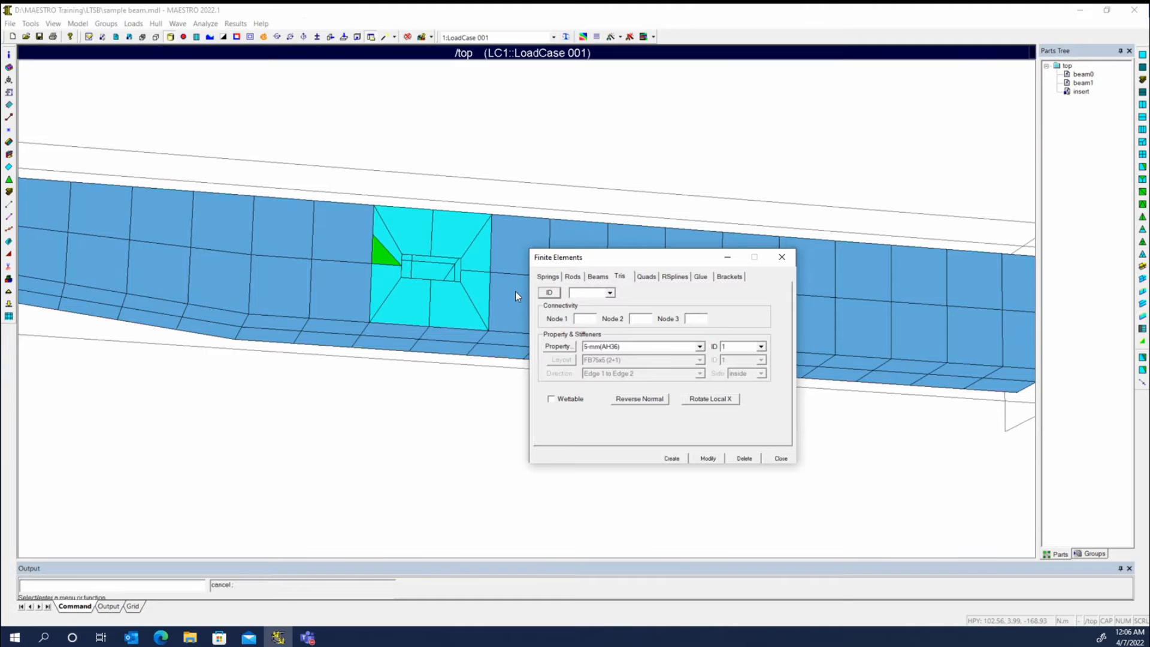
pyautogui.click(379, 254)
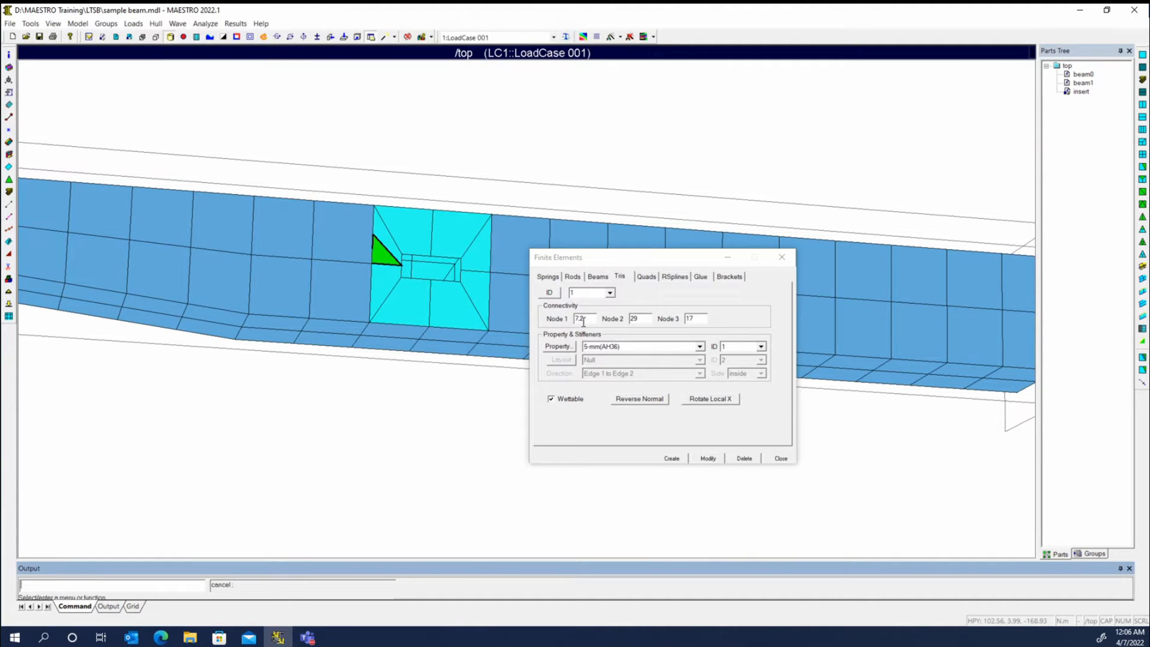
pyautogui.click(583, 321)
pyautogui.click(372, 235)
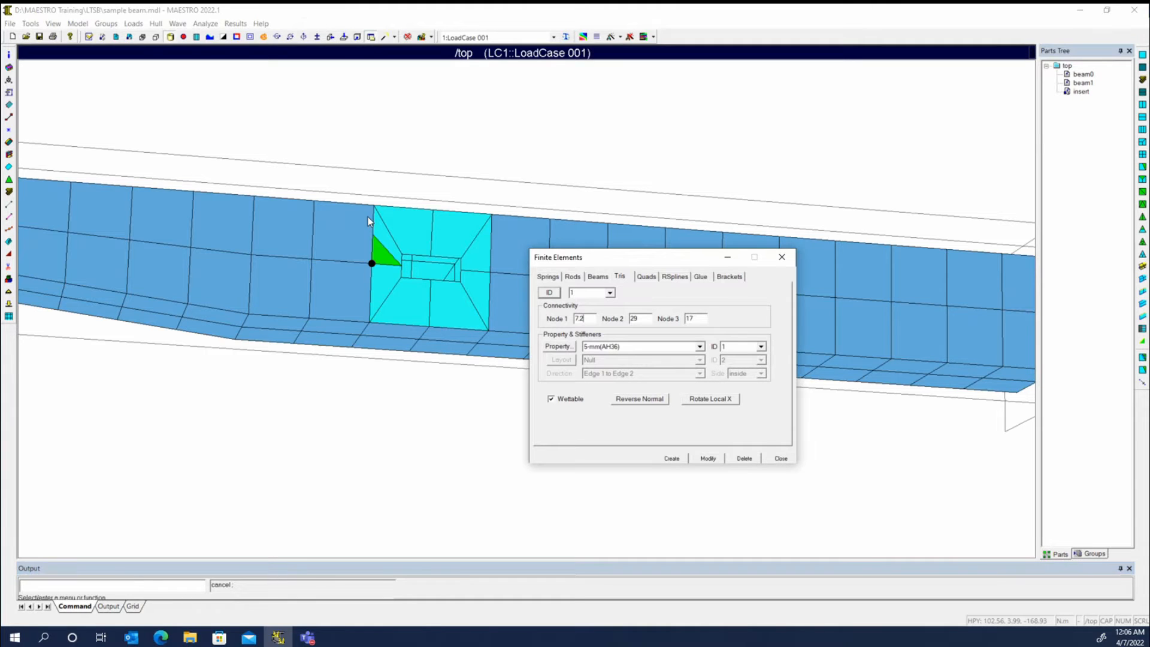
pyautogui.click(375, 234)
pyautogui.click(375, 207)
pyautogui.click(404, 252)
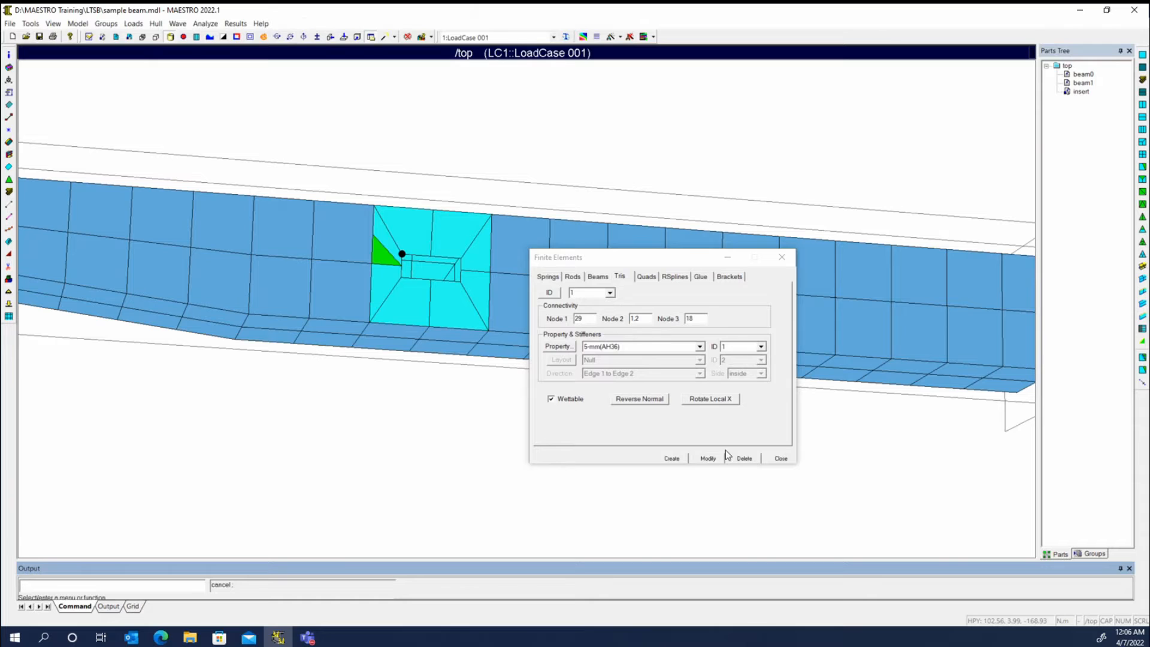
pyautogui.click(711, 457)
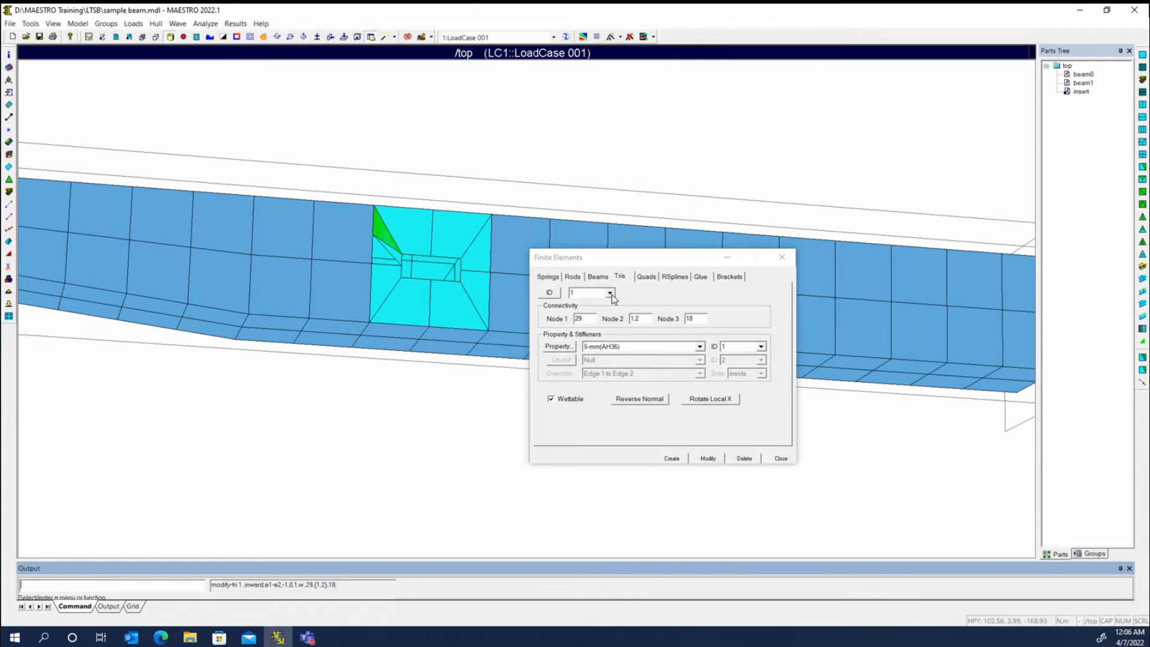
# - Modify the adjoining quad 45 to connect nodes 29, 7,2, 17 and 18, and close the element definition
pyautogui.click(645, 277)
pyautogui.click(393, 255)
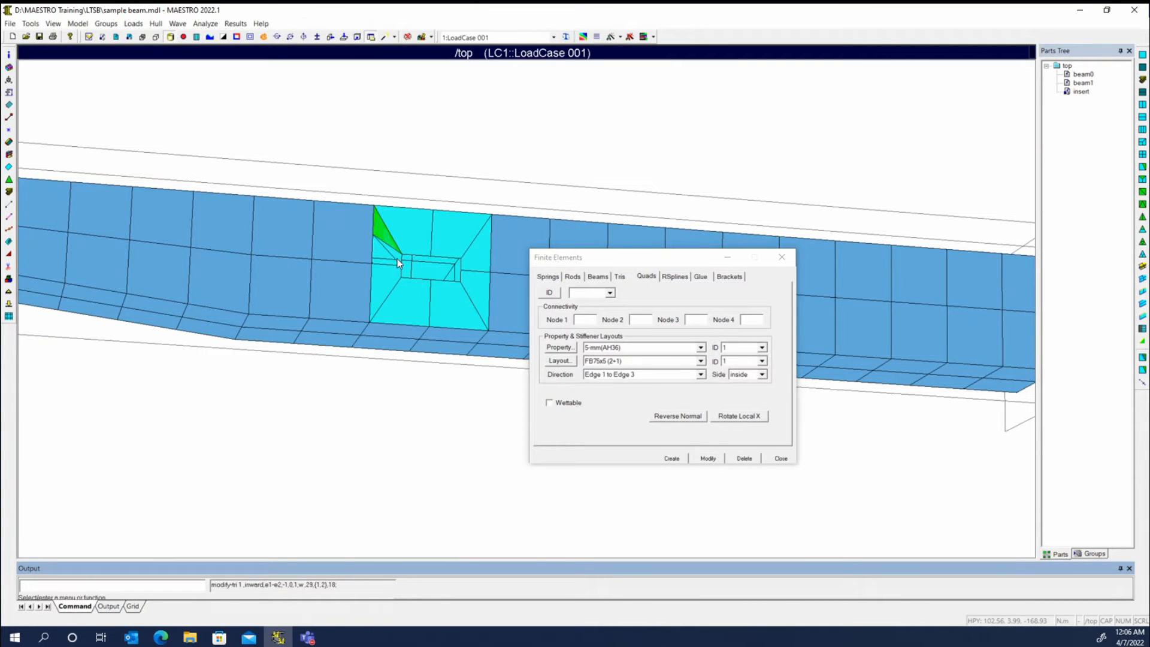
pyautogui.click(583, 293)
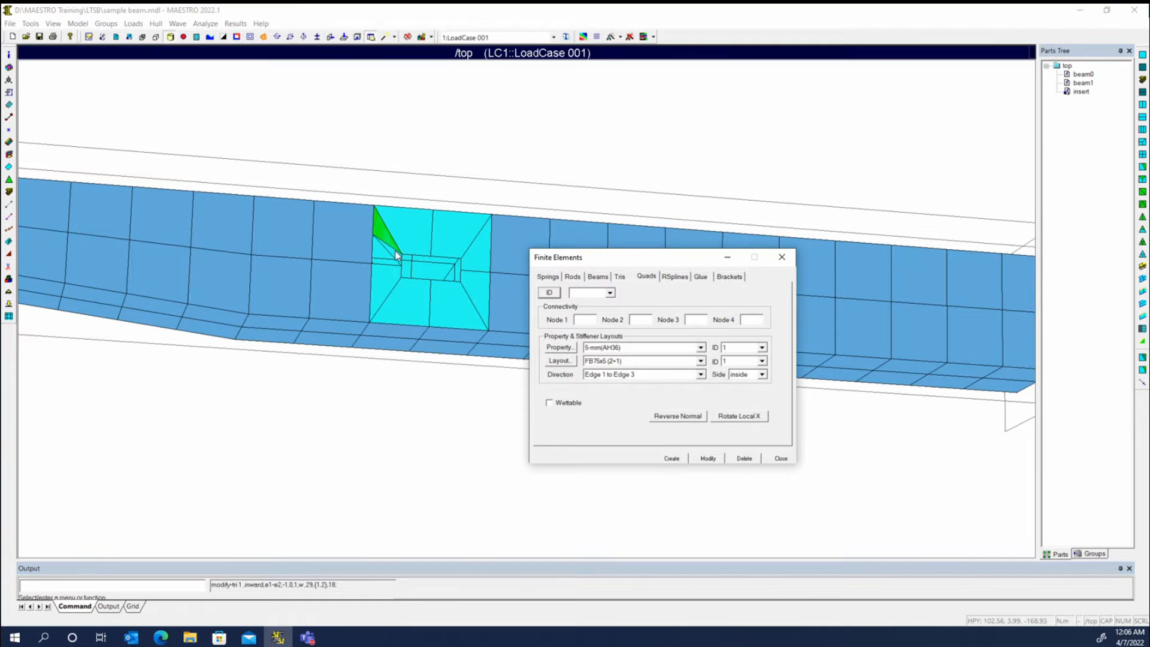
pyautogui.click(395, 256)
pyautogui.click(581, 320)
pyautogui.click(372, 263)
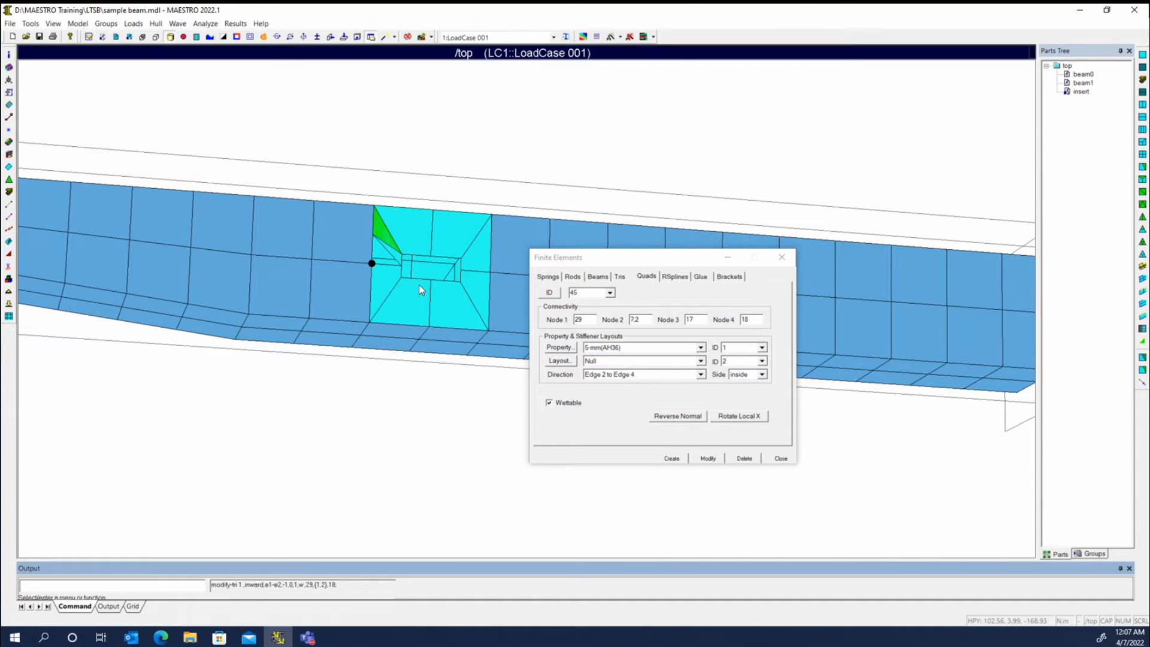
pyautogui.click(708, 459)
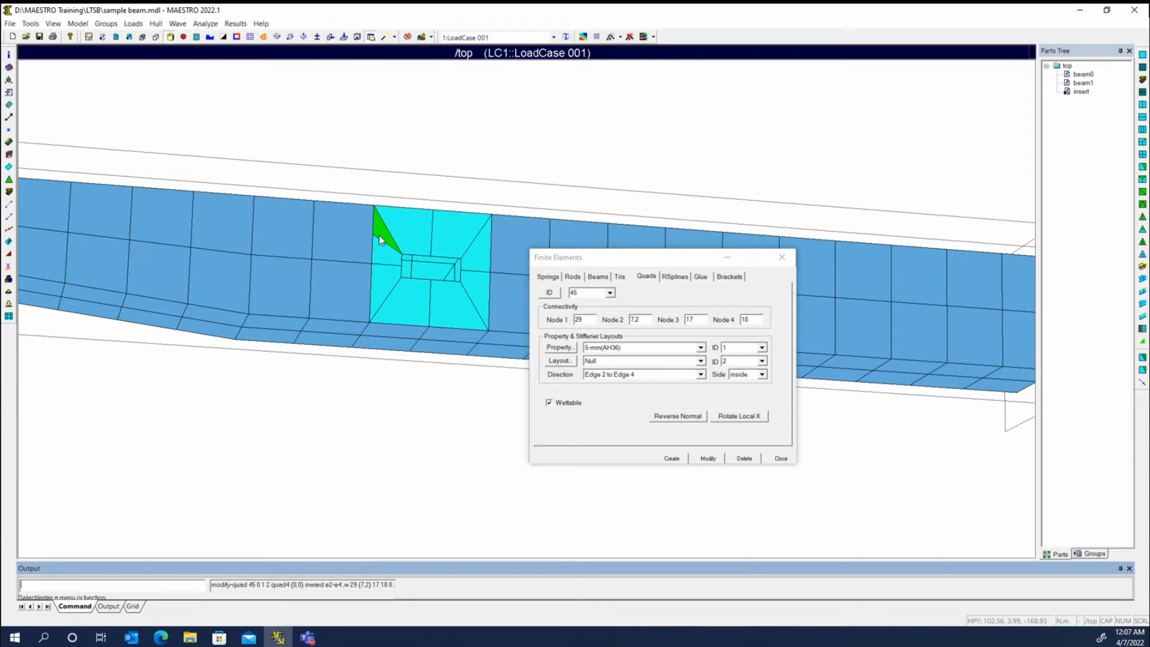
pyautogui.click(788, 259)
# - Split the mirrored quad at the opposite end of the opening into one quad and one triangle meeting the opening's corner
pyautogui.click(1142, 167)
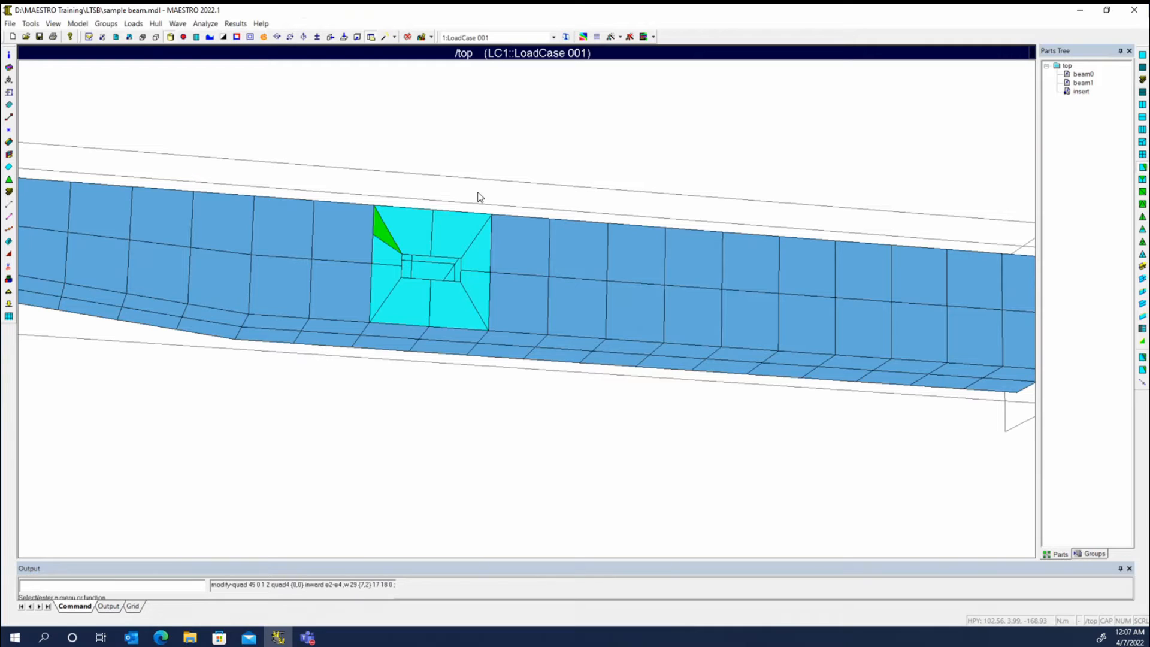
pyautogui.click(484, 243)
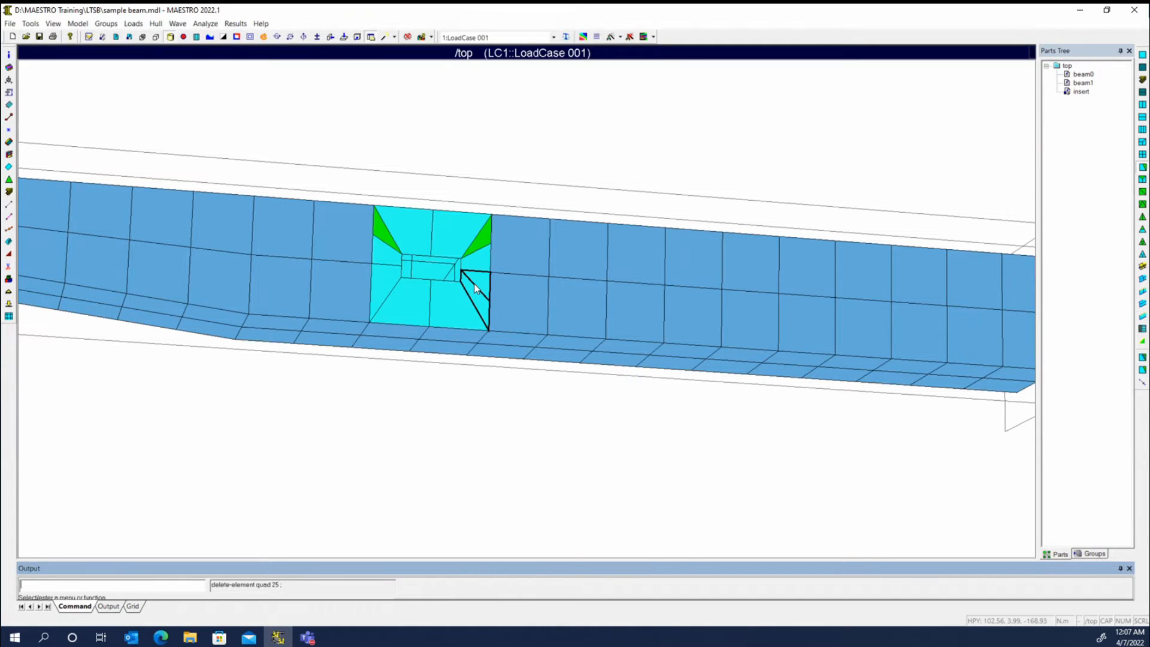
pyautogui.press('Escape')
# - Flip the pressure side of quad 26 to reorient its split, and split it into one quad and one triangle
pyautogui.rightClick(479, 284)
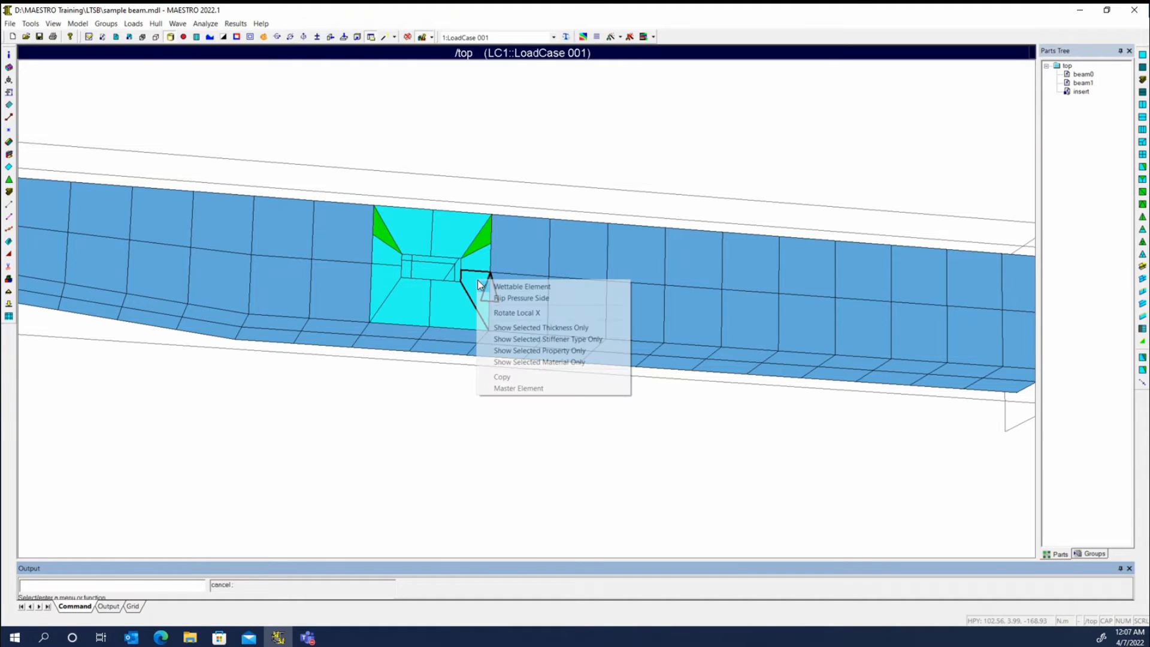
pyautogui.click(508, 298)
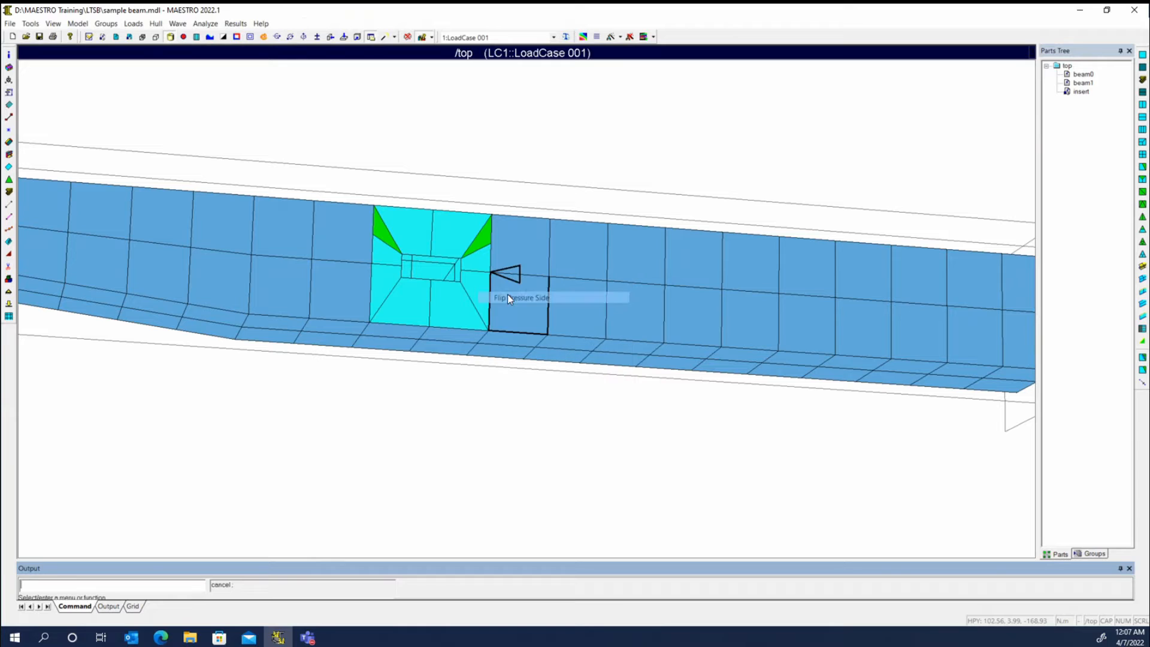
pyautogui.rightClick(477, 285)
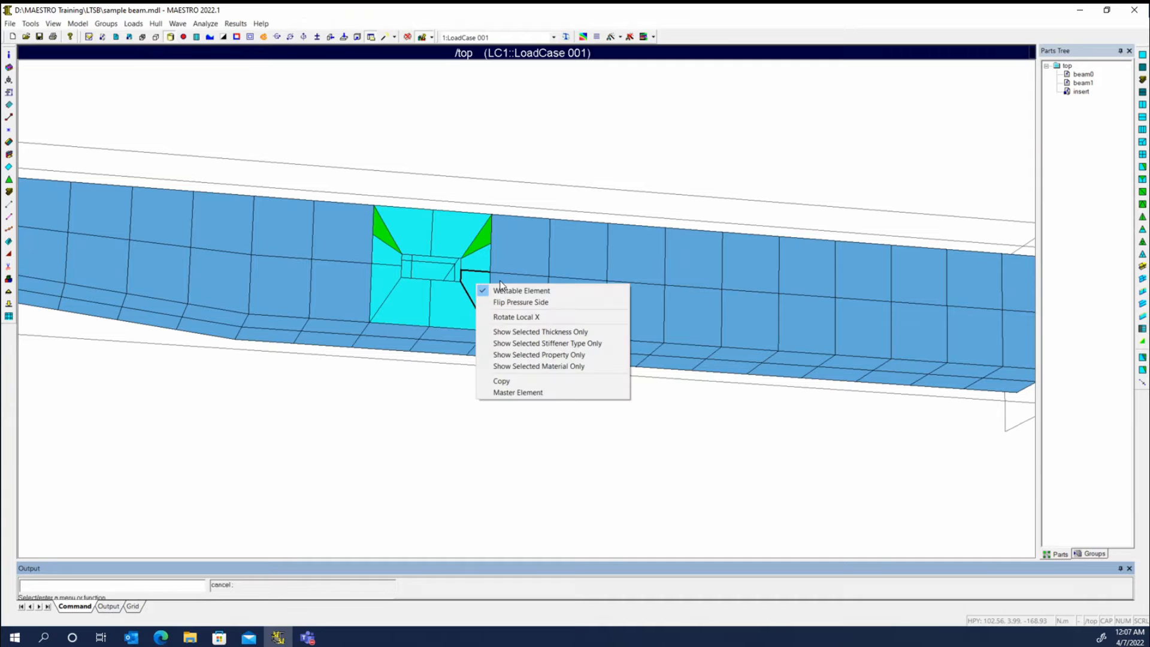
pyautogui.click(511, 303)
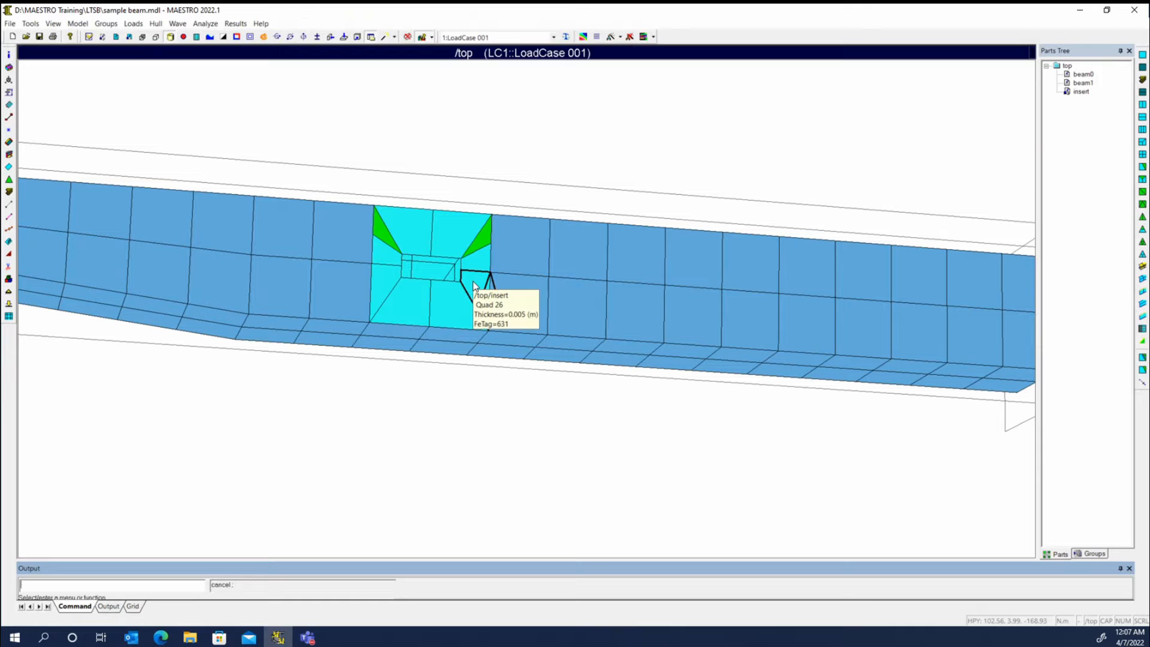
pyautogui.rightClick(473, 285)
pyautogui.click(487, 296)
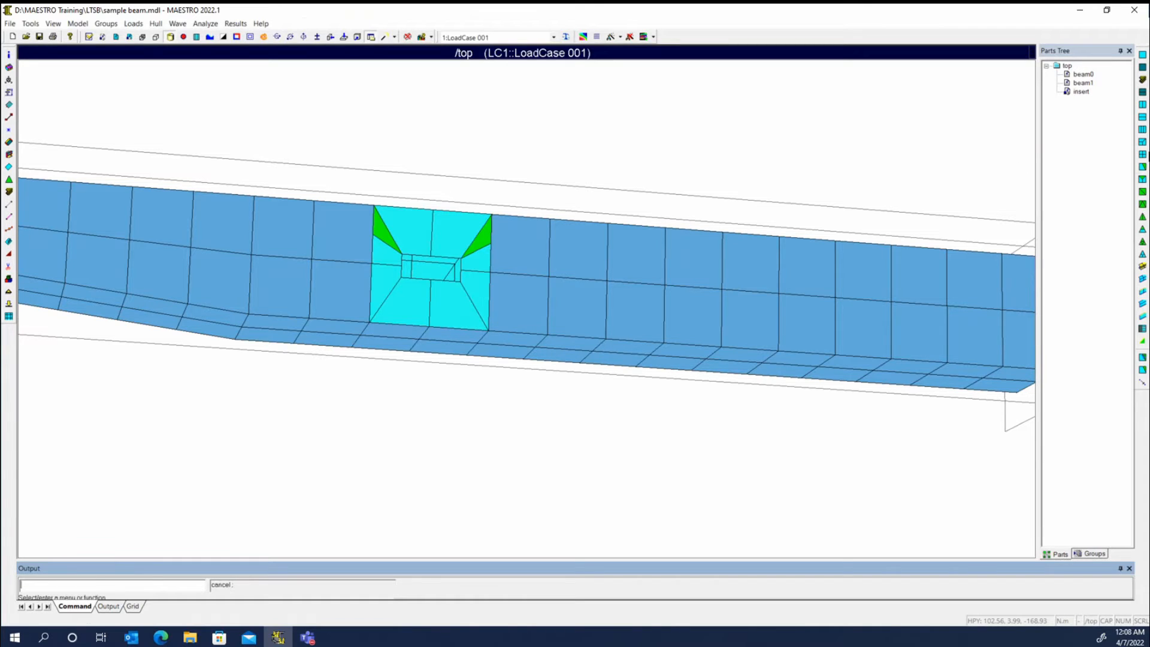
pyautogui.click(477, 286)
pyautogui.press('Escape')
# - Flip the pressure side of both the quad and the triangle made from quad 26
pyautogui.click(421, 38)
pyautogui.rightClick(474, 279)
pyautogui.click(490, 296)
pyautogui.rightClick(478, 302)
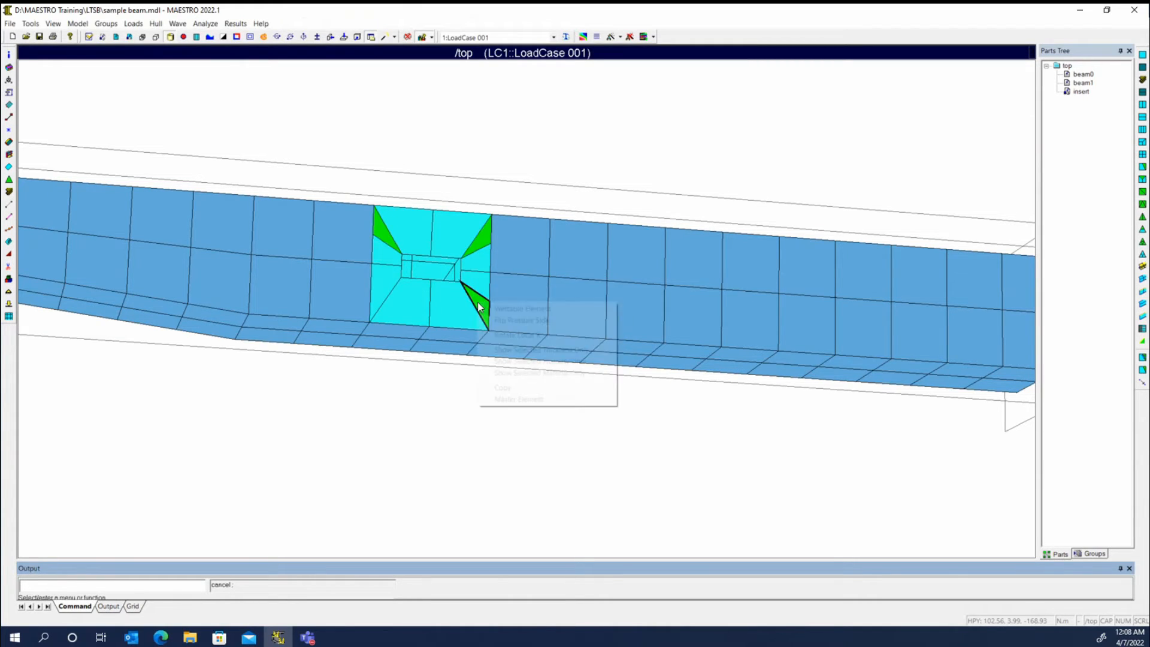
pyautogui.click(498, 321)
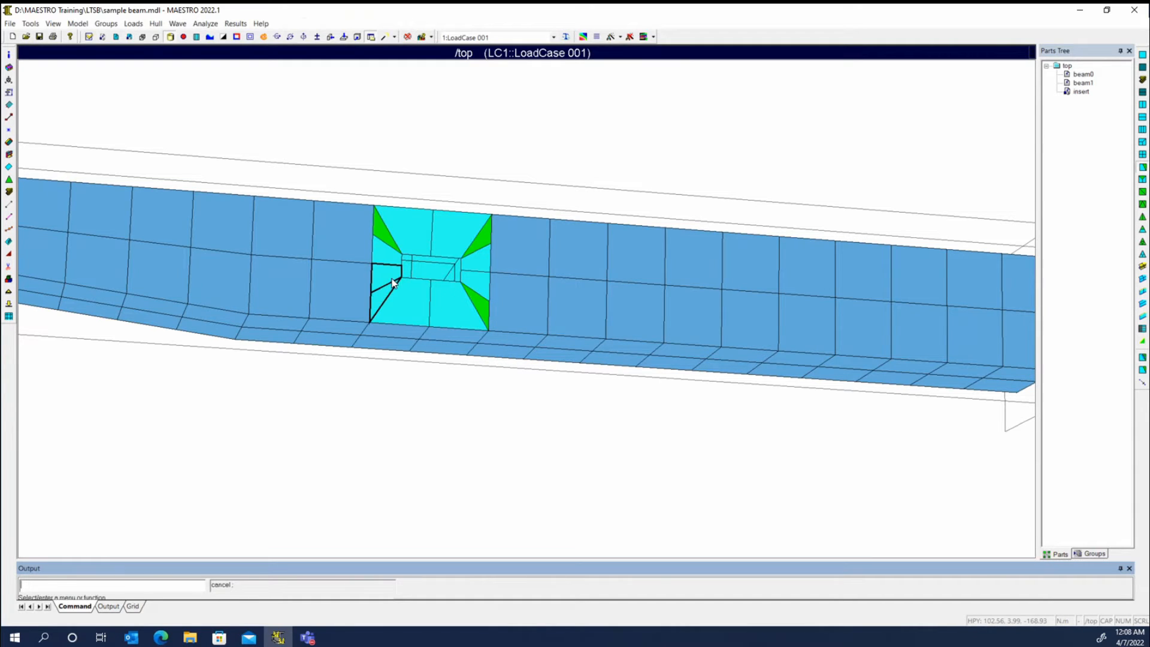
# - Split quad 24, the remaining unsplit end quad beside the opening, into one quad and one triangle, and leave the split command
pyautogui.press('Delete')
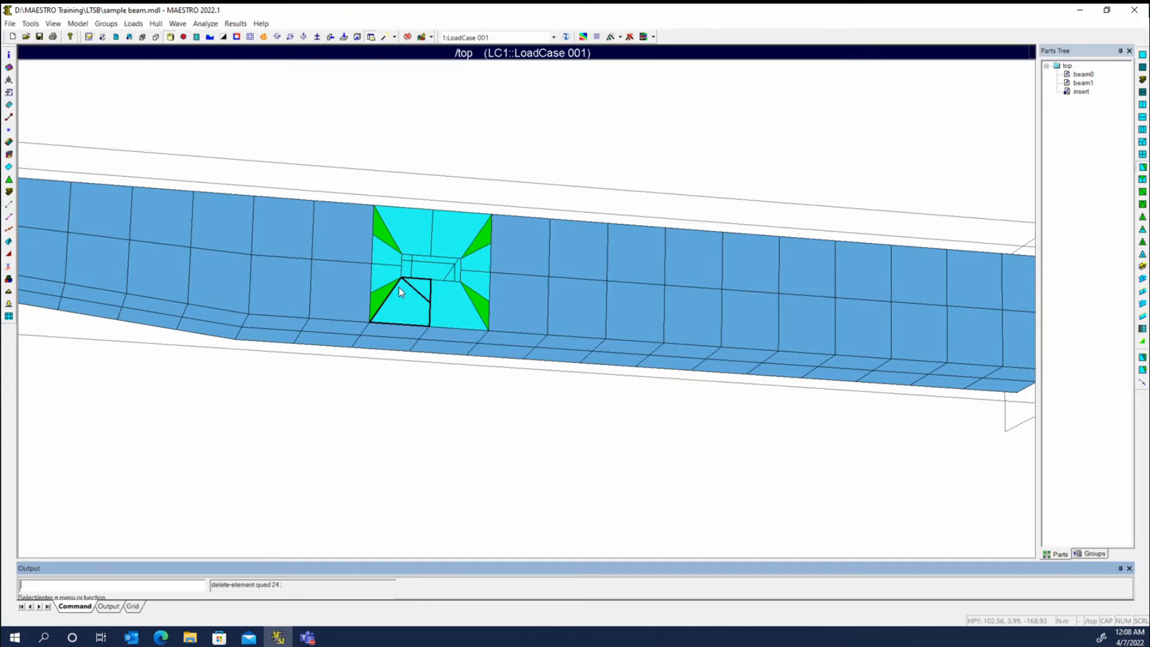
pyautogui.press('Escape')
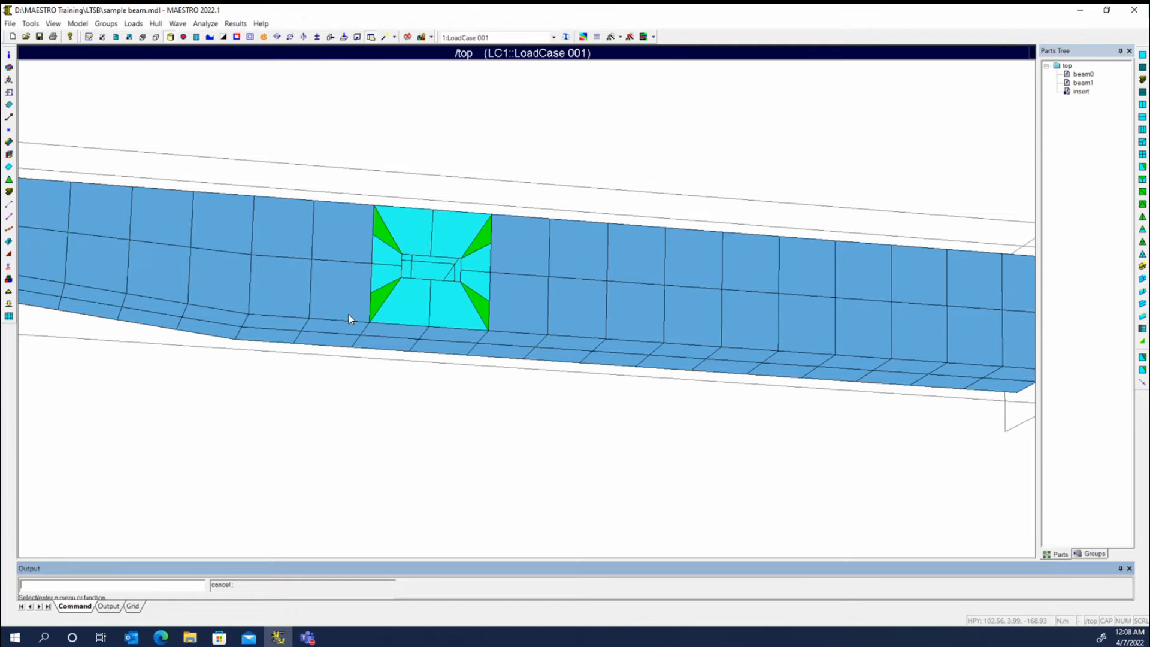
pyautogui.moveTo(498, 336); pyautogui.dragTo(530, 237, button='middle')
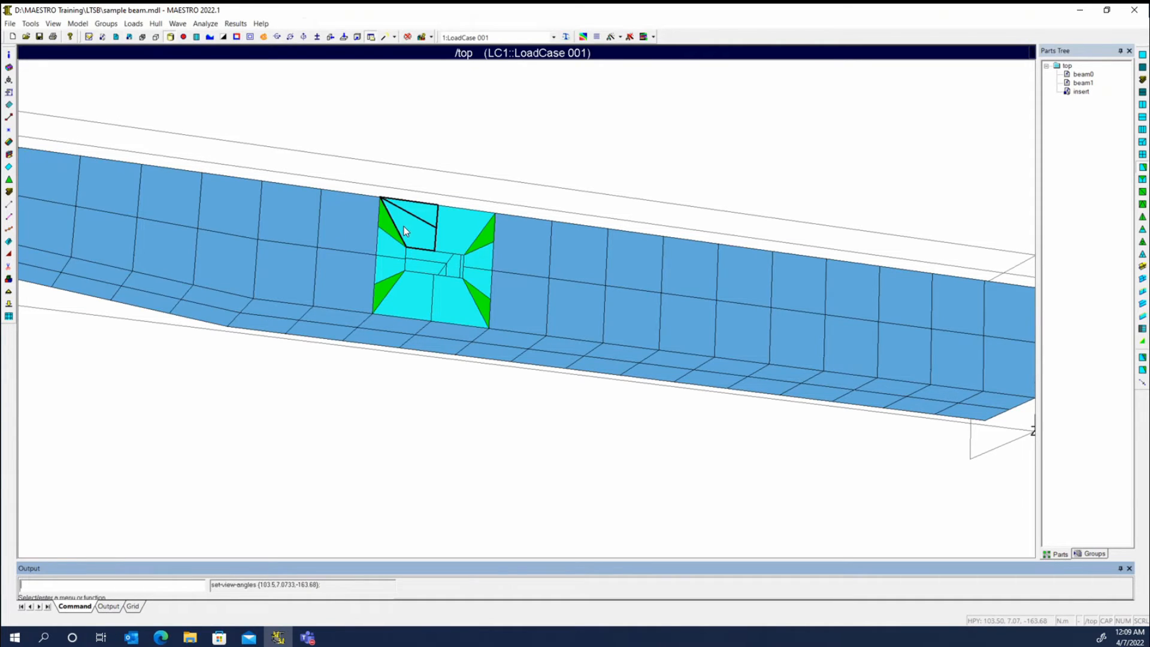
pyautogui.press('Escape')
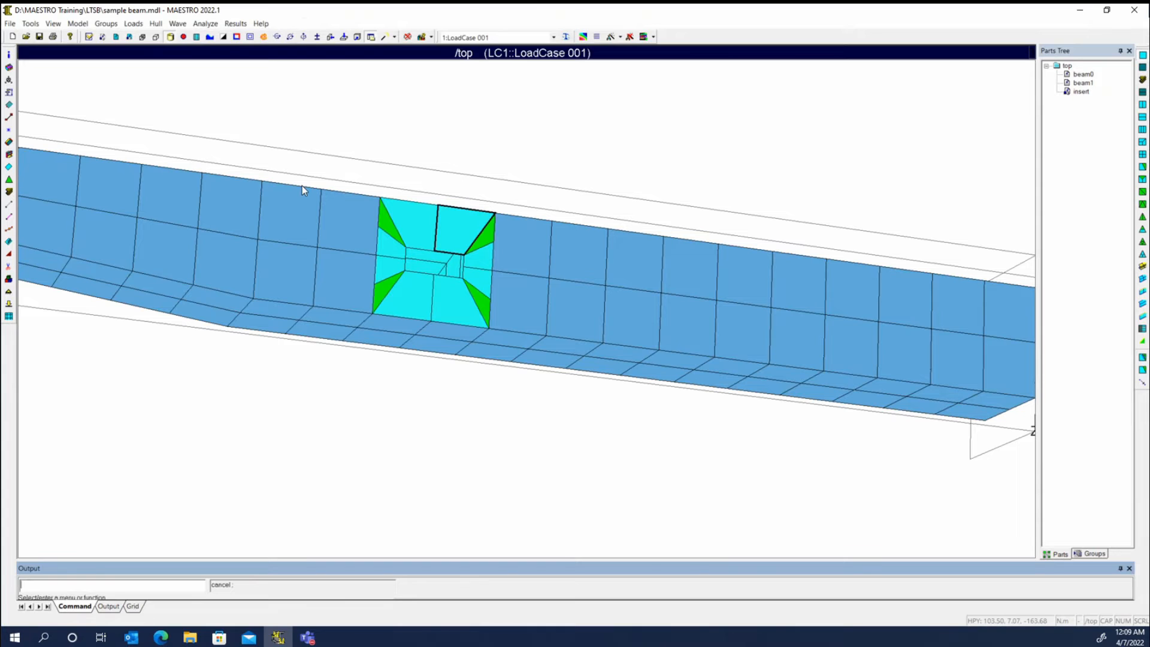
# - Convert the four strake panels adjoining the insert, two at each end, into individual quad elements
pyautogui.doubleClick(351, 228)
pyautogui.press('Return')
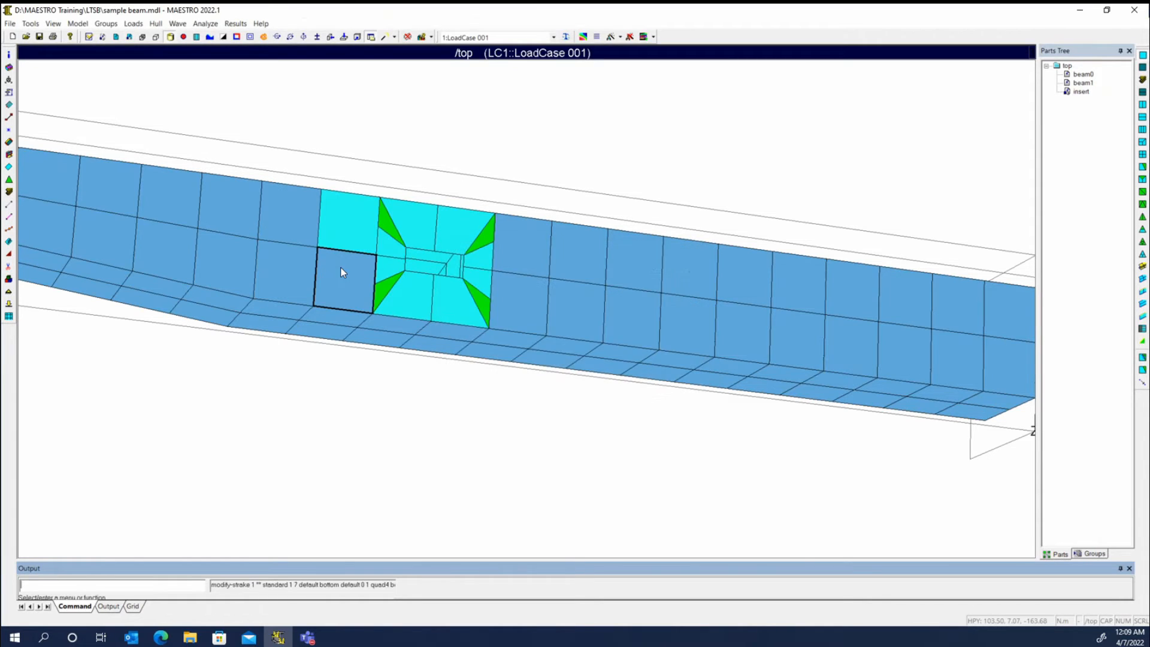
pyautogui.doubleClick(343, 273)
pyautogui.press('Return')
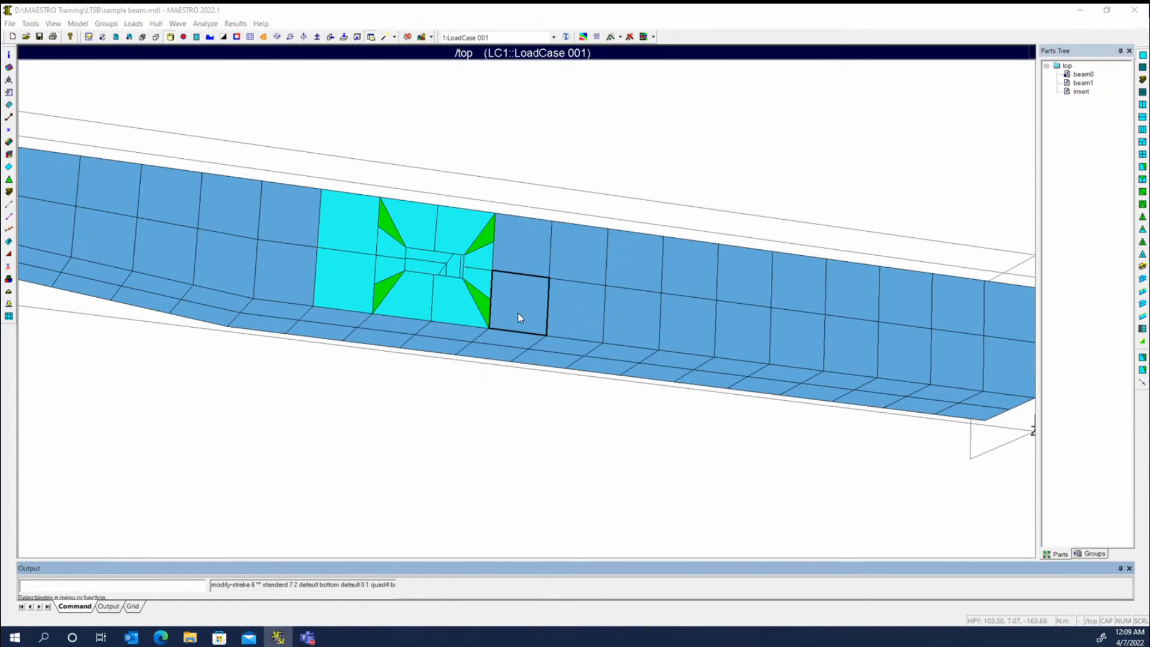
pyautogui.doubleClick(517, 313)
pyautogui.press('Return')
pyautogui.doubleClick(522, 244)
pyautogui.press('Return')
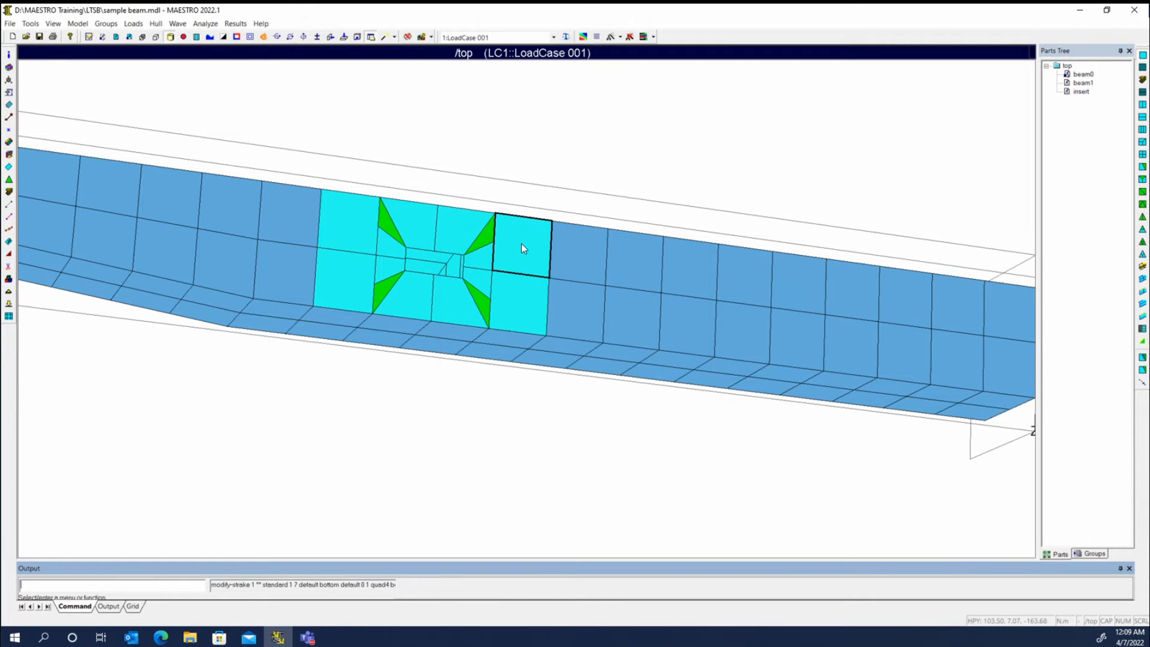
pyautogui.press('Escape')
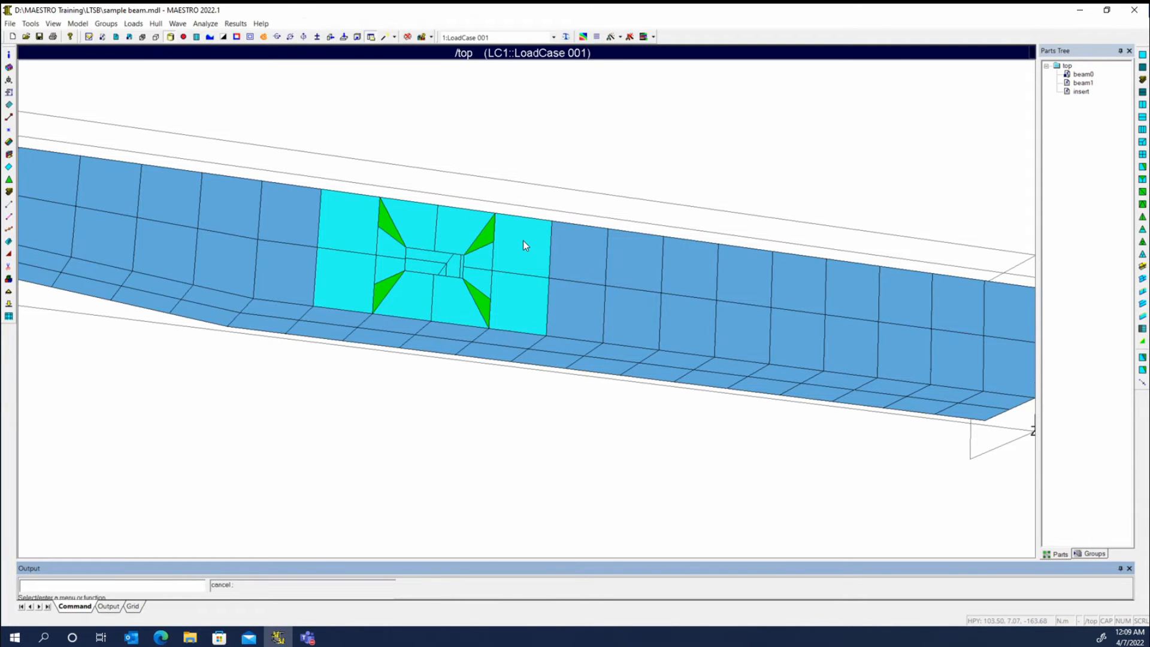
# - Split quad 7 adjoining the insert into one quad and one triangle, rotating the split so it meets the insert's edge midpoint
pyautogui.click(1143, 168)
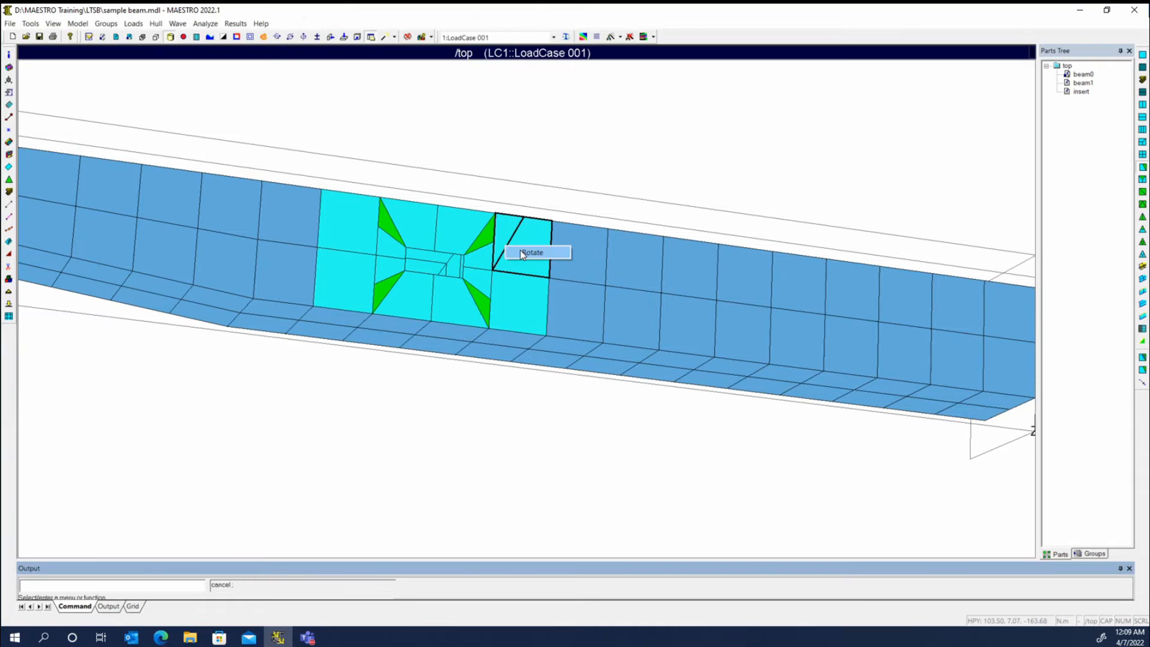
pyautogui.click(521, 250)
pyautogui.click(518, 243)
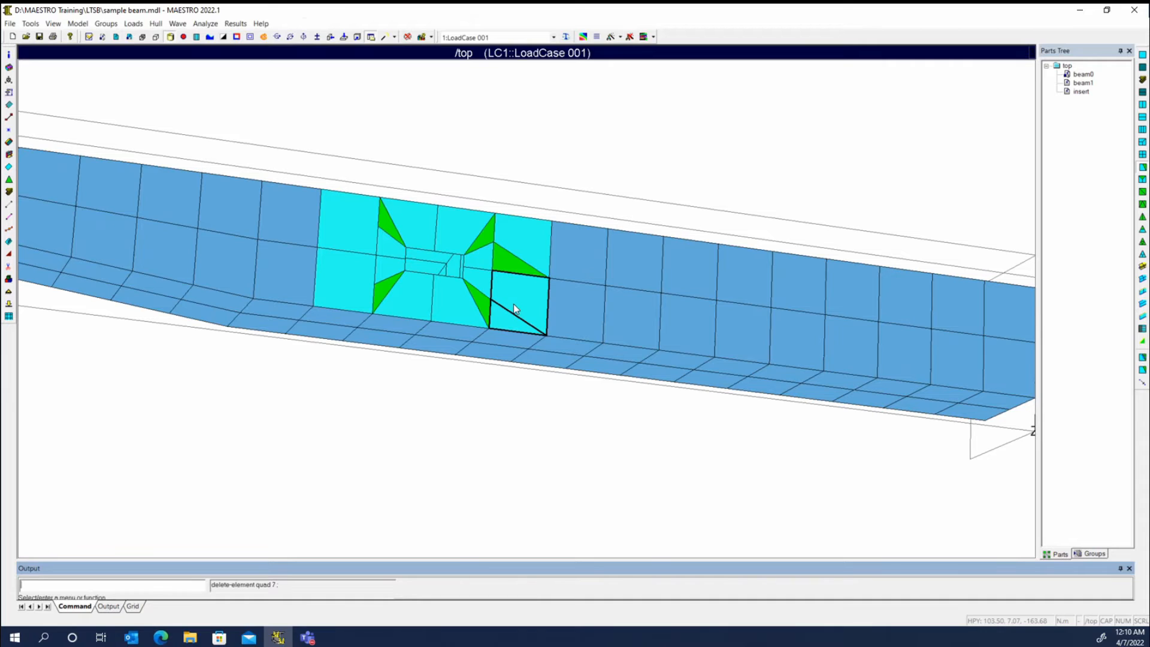
# - Split quad 50 at the insert's other end into one quad and one triangle, rotating the split to meet the insert's edge midpoint
pyautogui.click(349, 281)
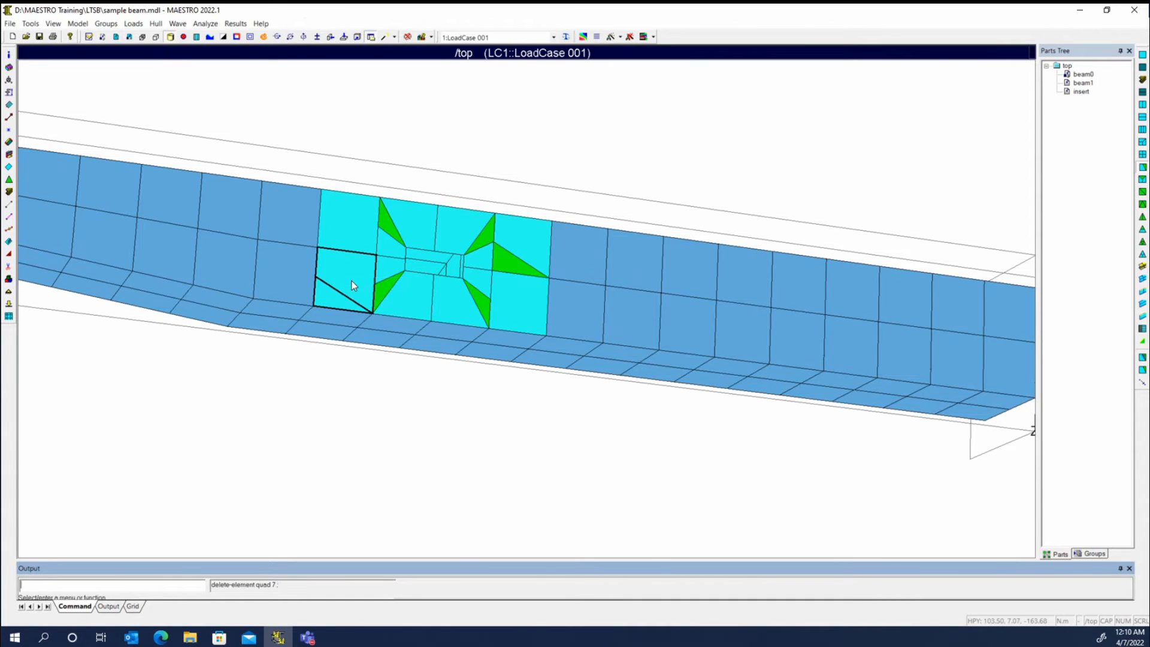
pyautogui.rightClick(345, 276)
pyautogui.click(354, 281)
pyautogui.click(343, 281)
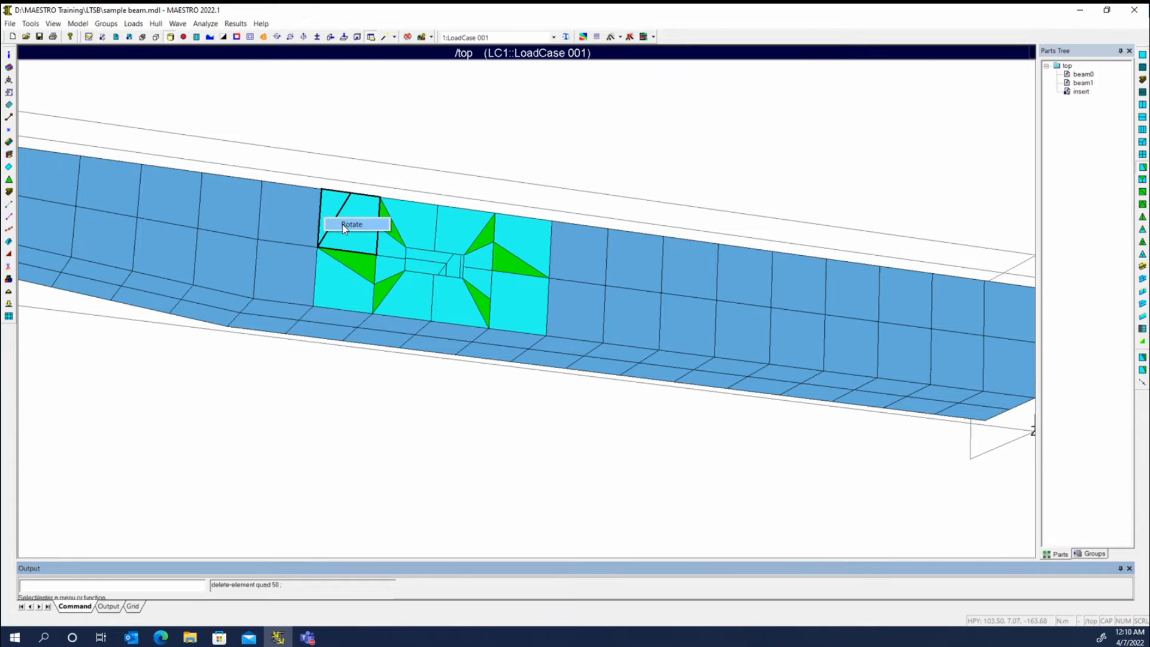
pyautogui.rightClick(343, 225)
pyautogui.click(355, 232)
pyautogui.rightClick(347, 218)
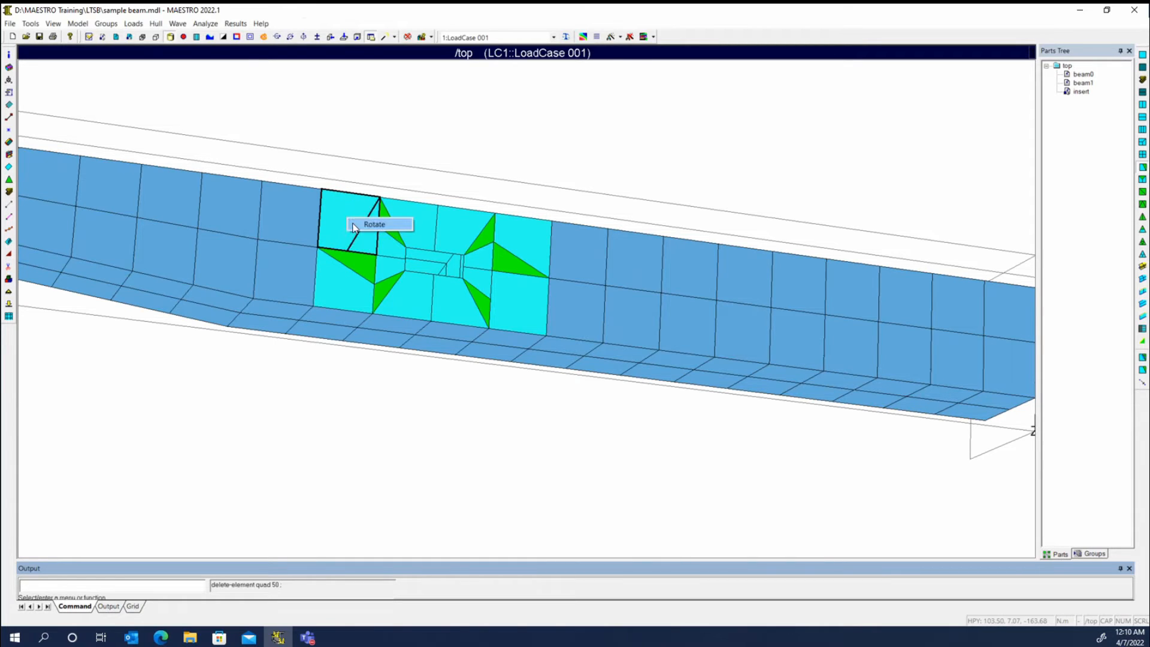
pyautogui.click(356, 225)
pyautogui.press('Escape')
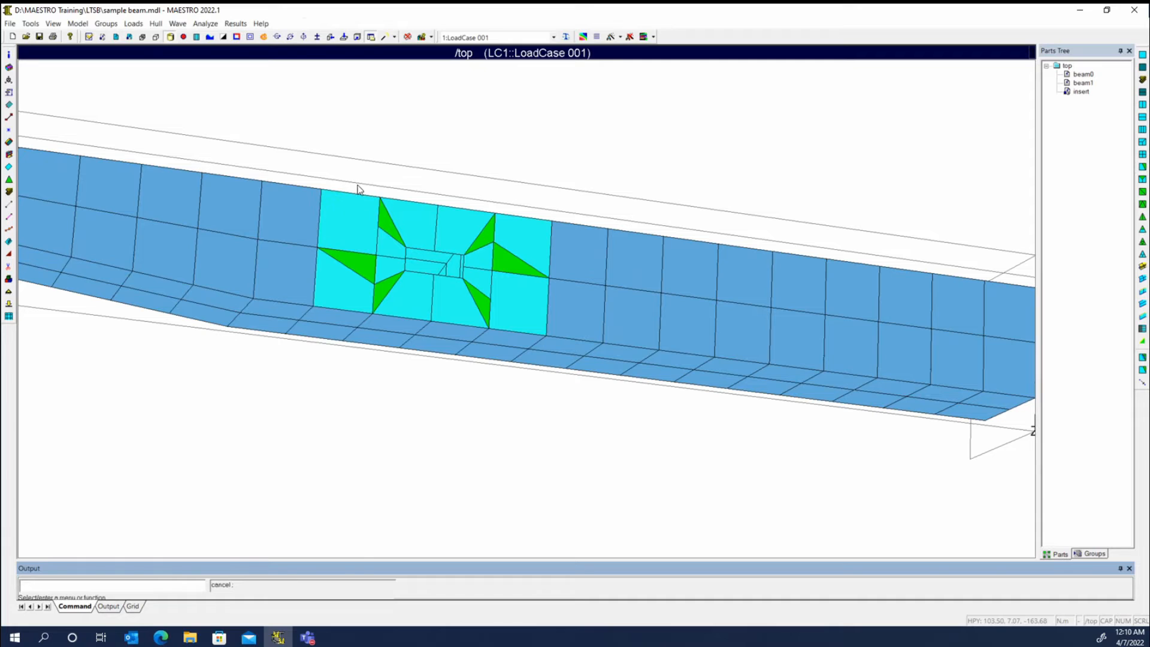
pyautogui.rightClick(338, 218)
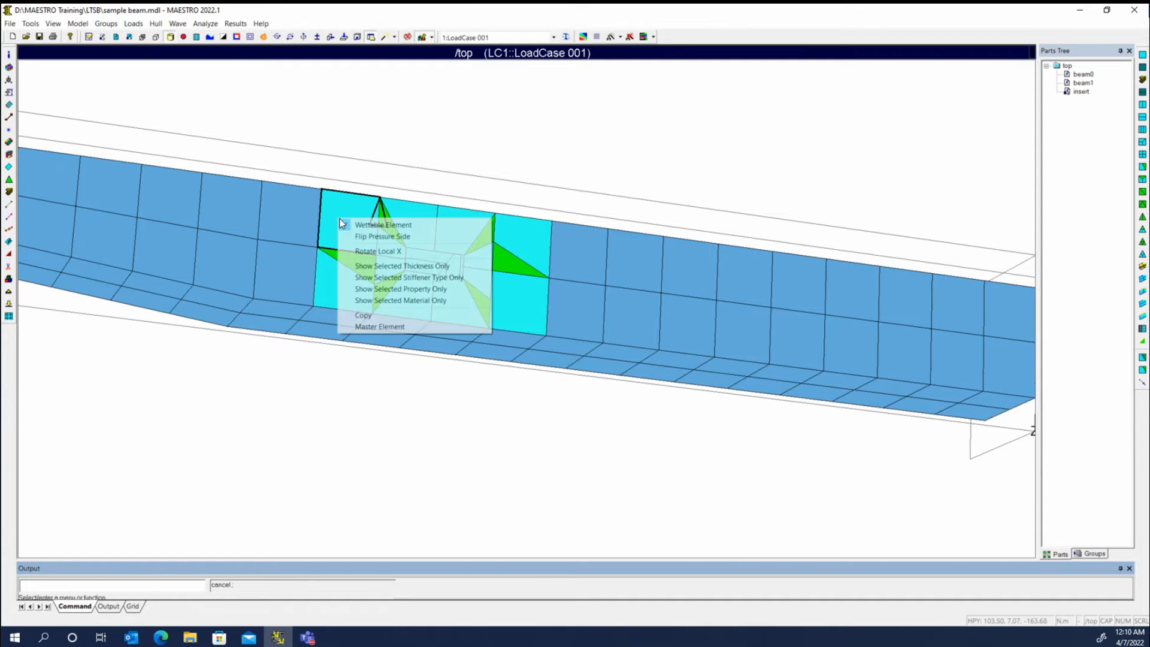
pyautogui.click(365, 235)
pyautogui.rightClick(518, 306)
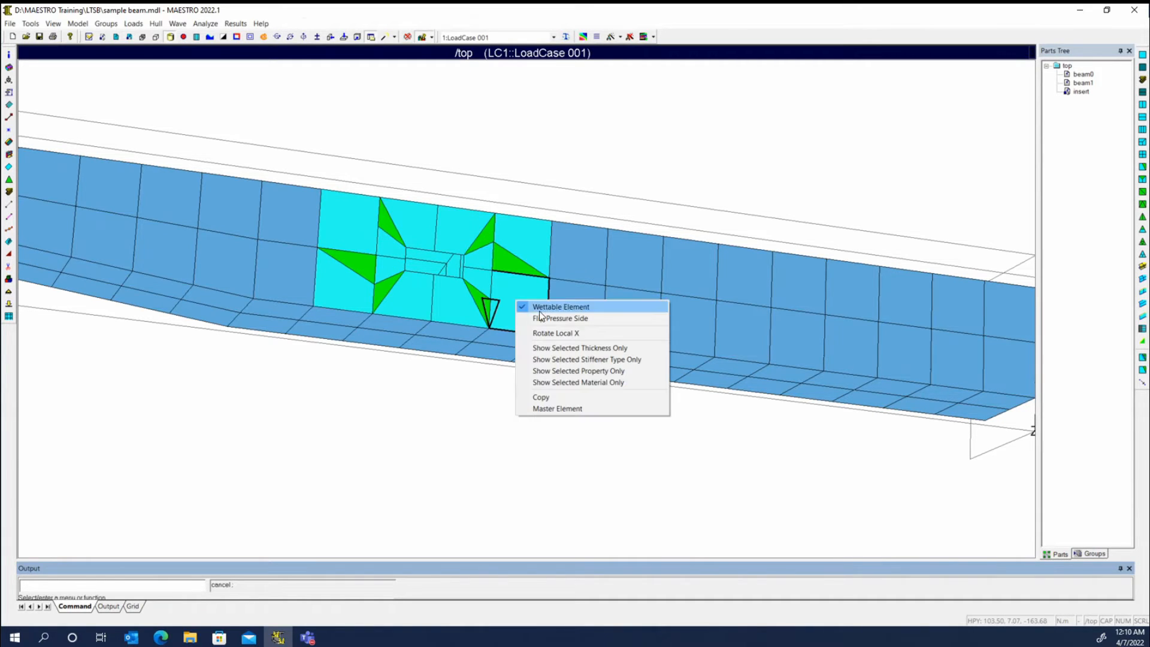
pyautogui.click(537, 315)
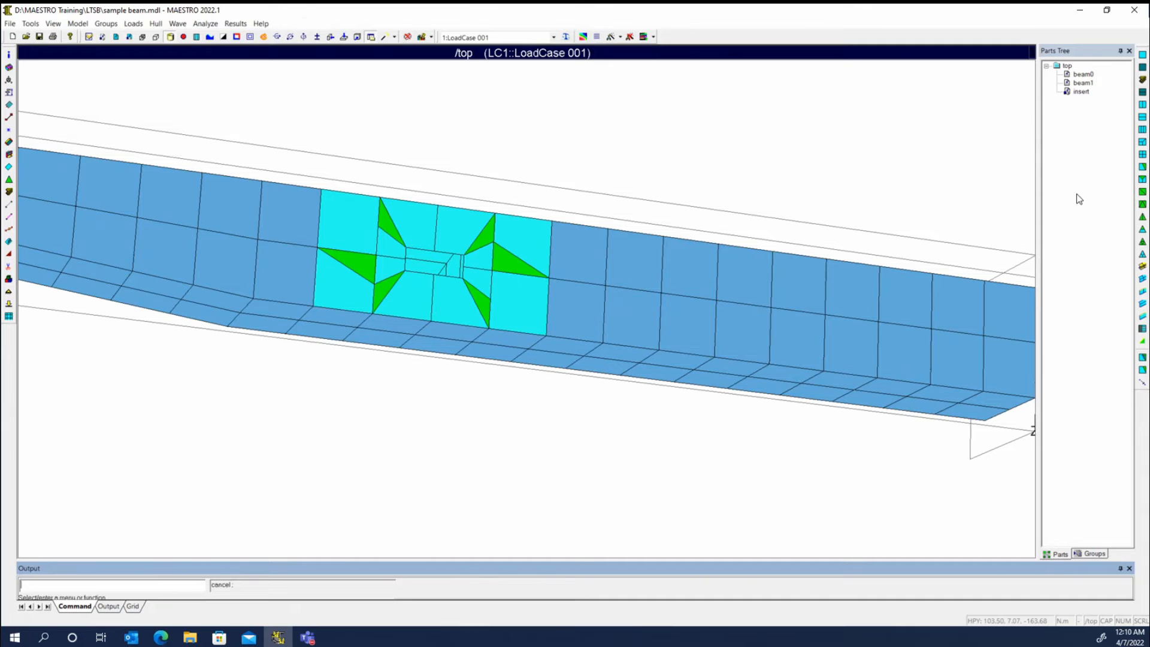
# - Split quad 6 and the diagonally opposite end quad each into one quad and one triangle, and leave the split command
pyautogui.click(362, 225)
pyautogui.click(521, 308)
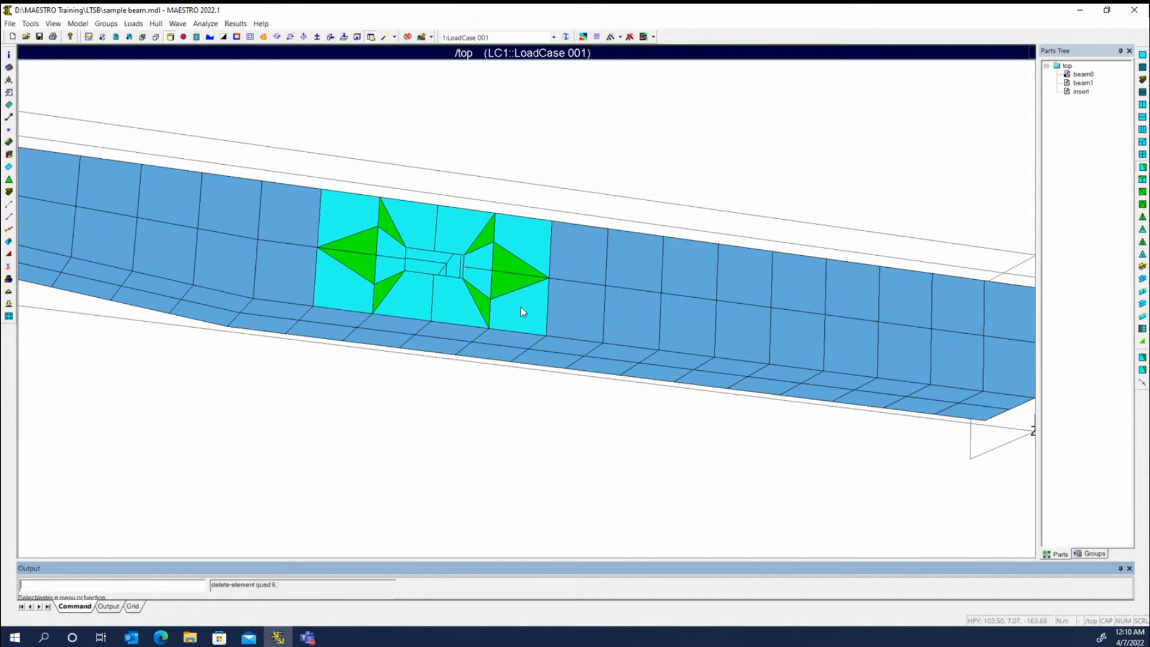
pyautogui.press('Escape')
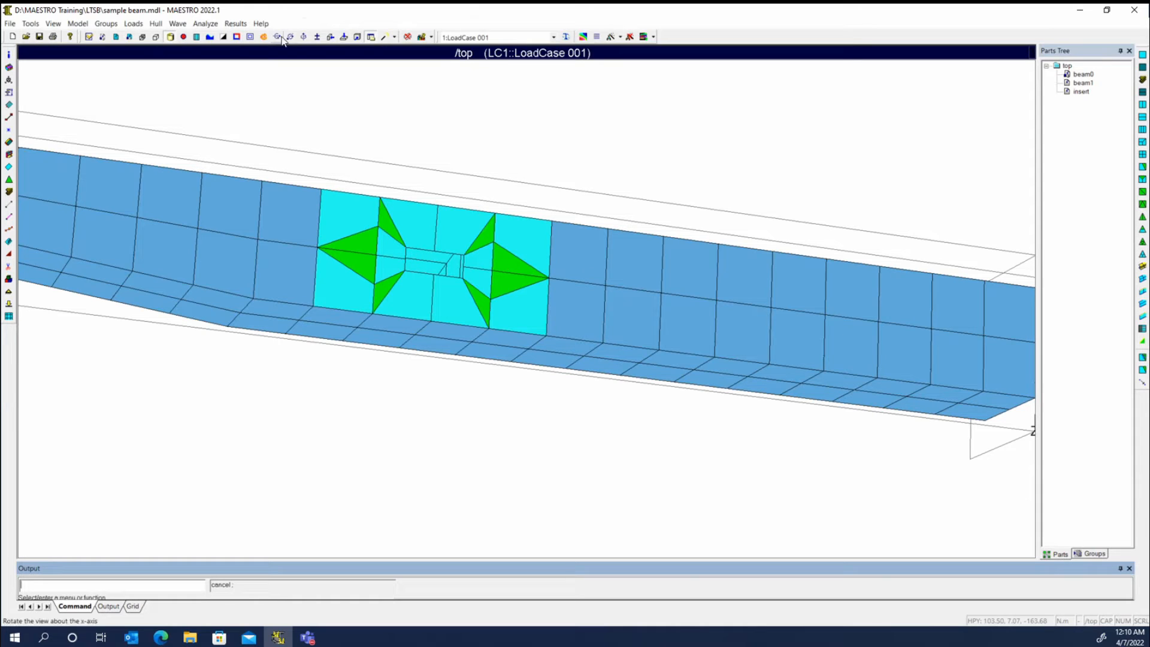
# - Display the model's nodes and open the group definition for nodes, moving the dialog clear of the insert
pyautogui.click(184, 36)
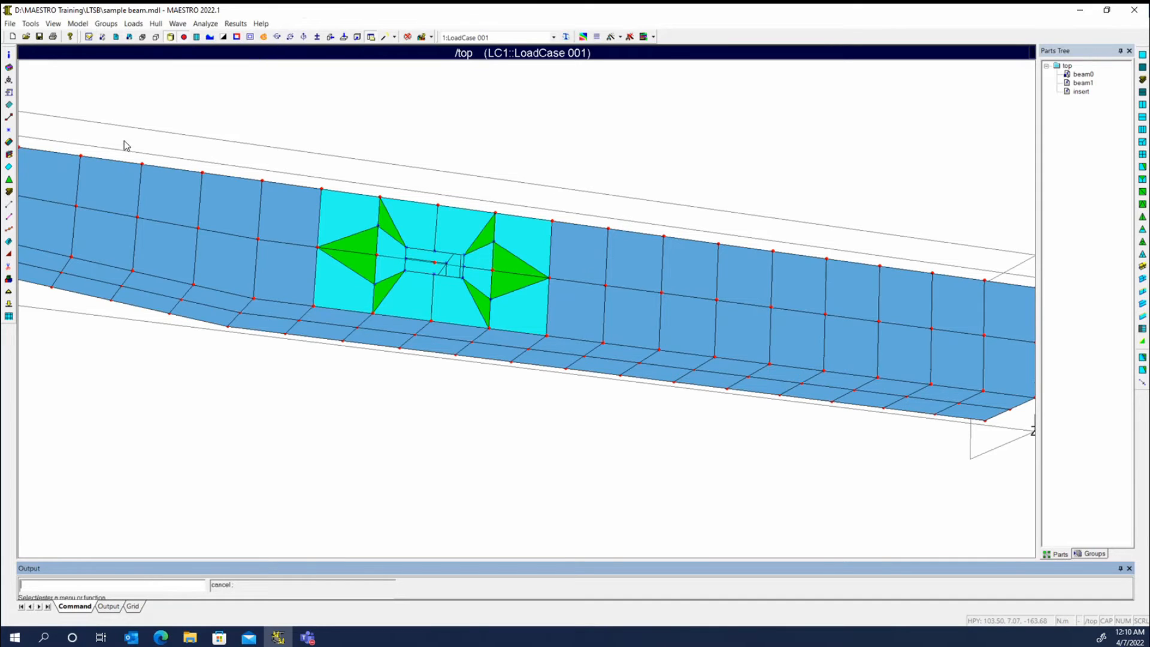
pyautogui.click(9, 279)
pyautogui.moveTo(622, 241); pyautogui.dragTo(851, 104)
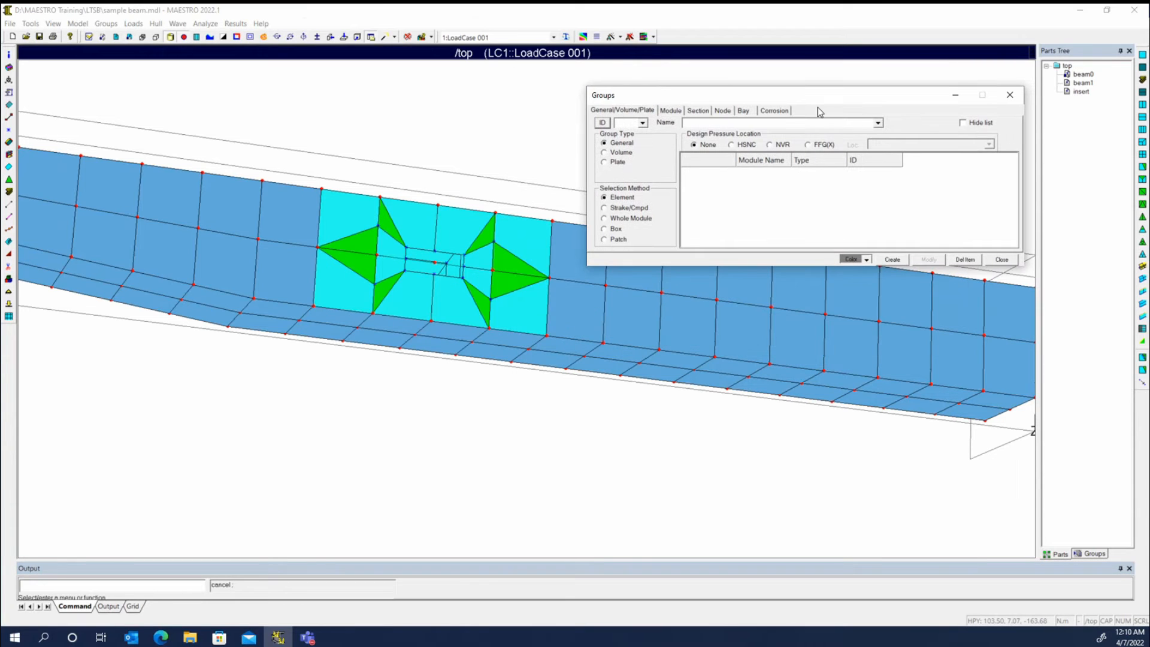
pyautogui.click(724, 110)
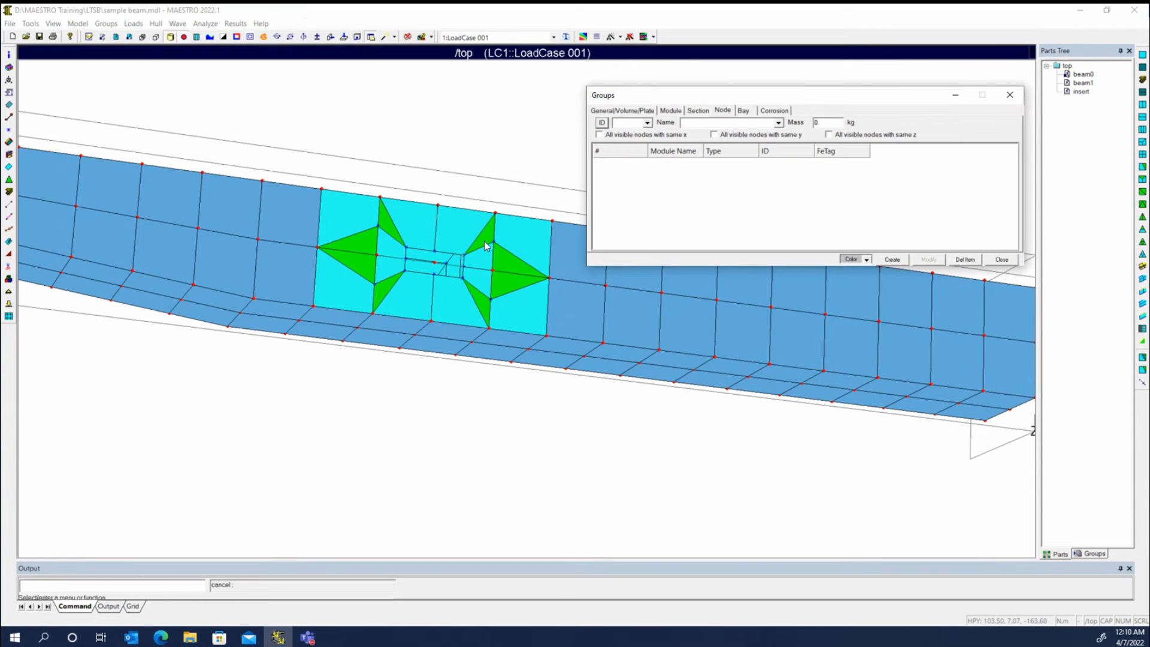
# - Set Z of the two additional nodes above the midline at the insert's ends to 0.2 m, matching the opening's upper edge node, coincident nodes included
pyautogui.click(381, 232)
pyautogui.click(379, 228)
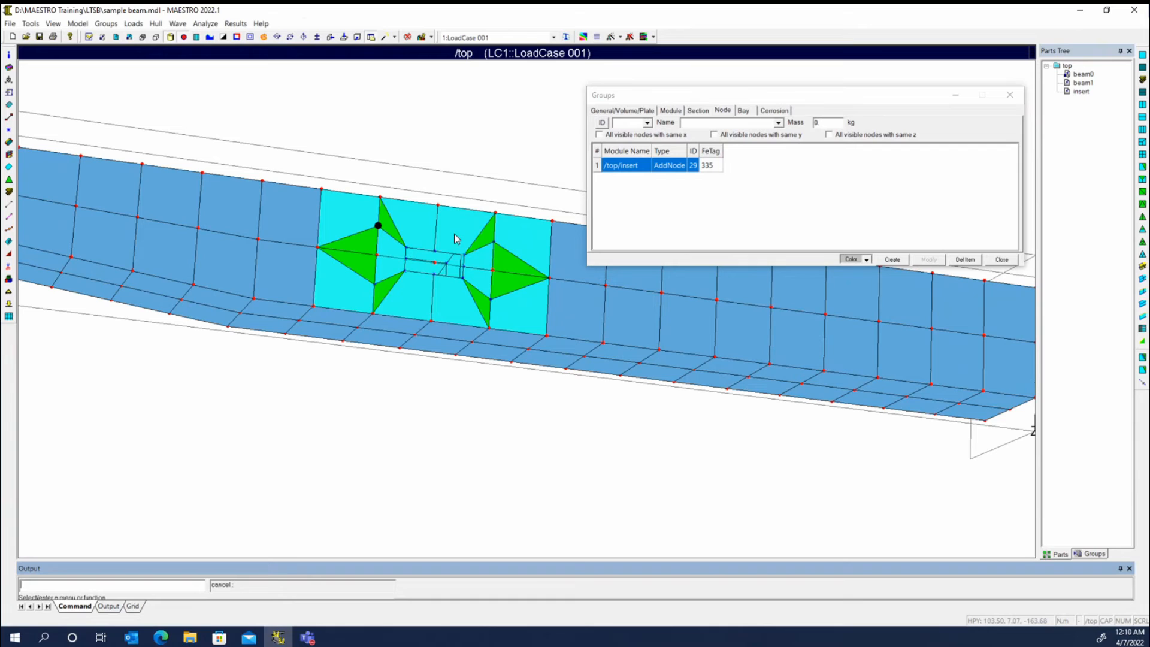
pyautogui.click(495, 241)
pyautogui.click(500, 241)
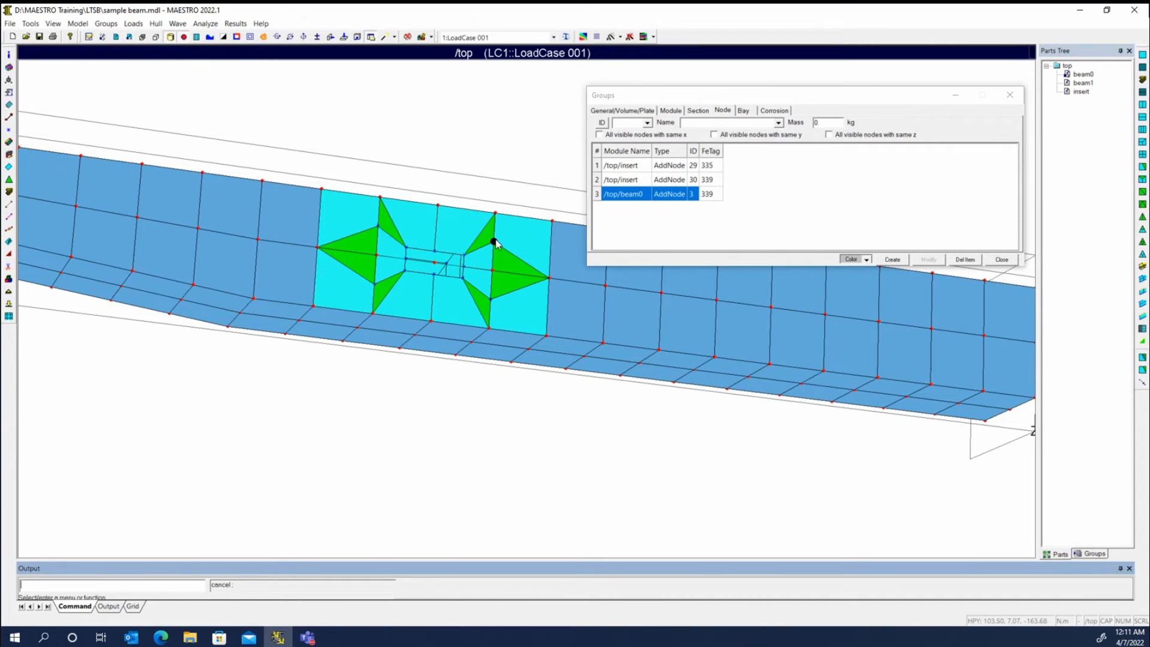
pyautogui.rightClick(803, 184)
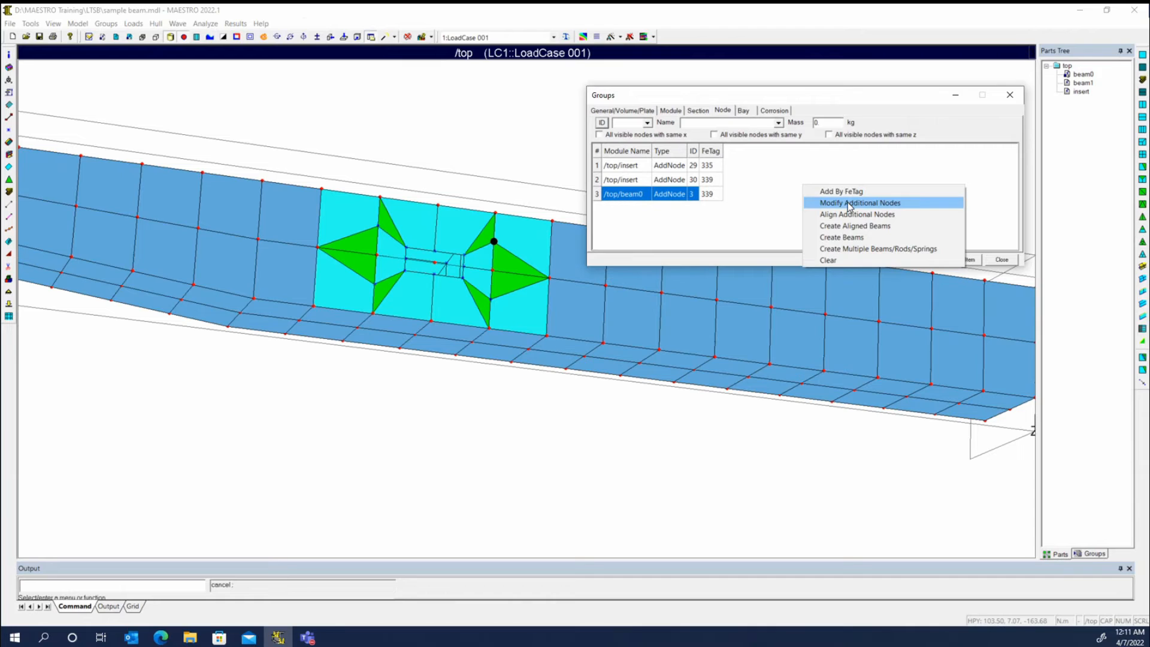
pyautogui.click(849, 204)
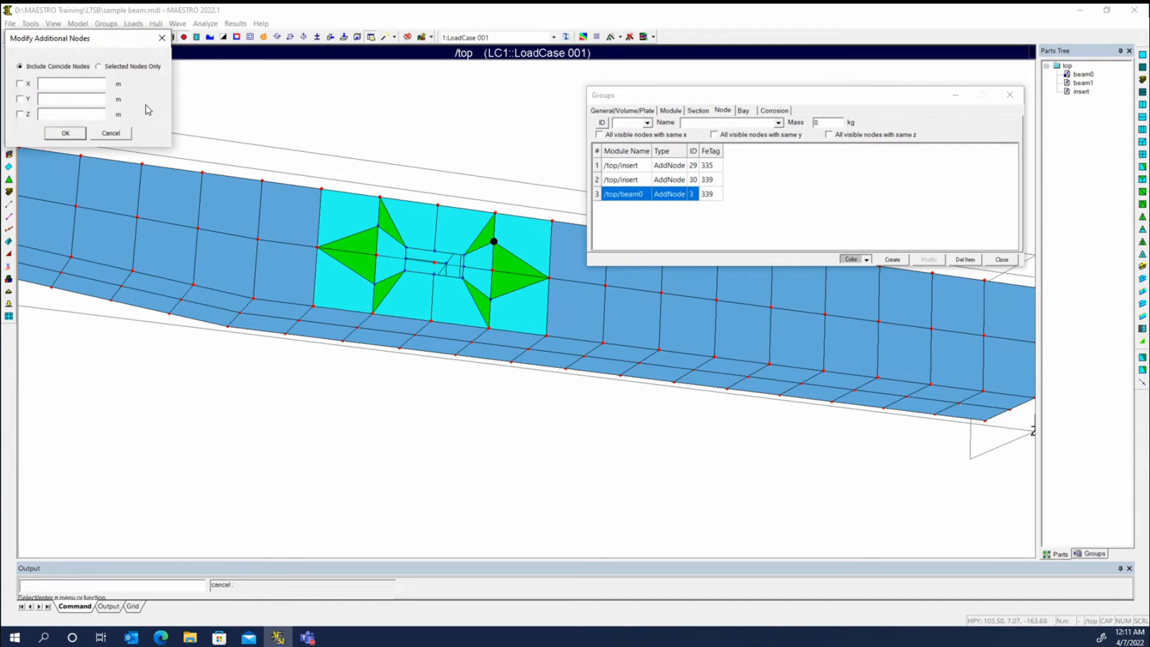
pyautogui.click(22, 115)
pyautogui.click(437, 253)
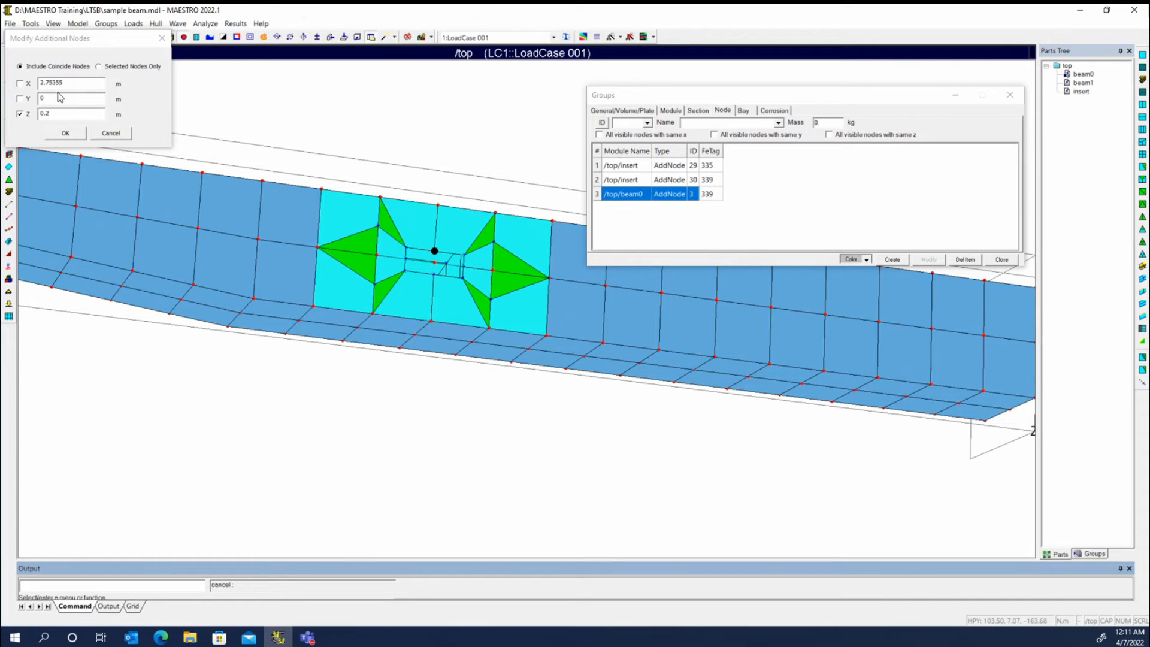
pyautogui.click(66, 134)
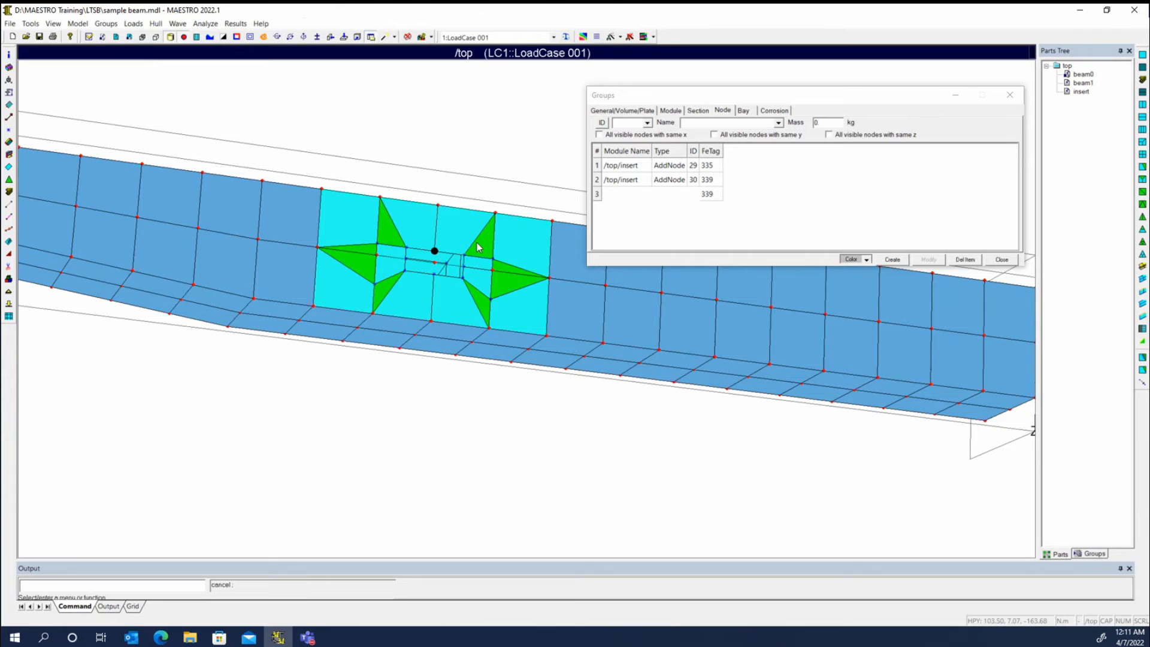
# - Set Z of the two insert nodes below the midline, 32 and 31, to 0.3 m by matching the opening's lower corner node
pyautogui.click(725, 219)
pyautogui.click(375, 284)
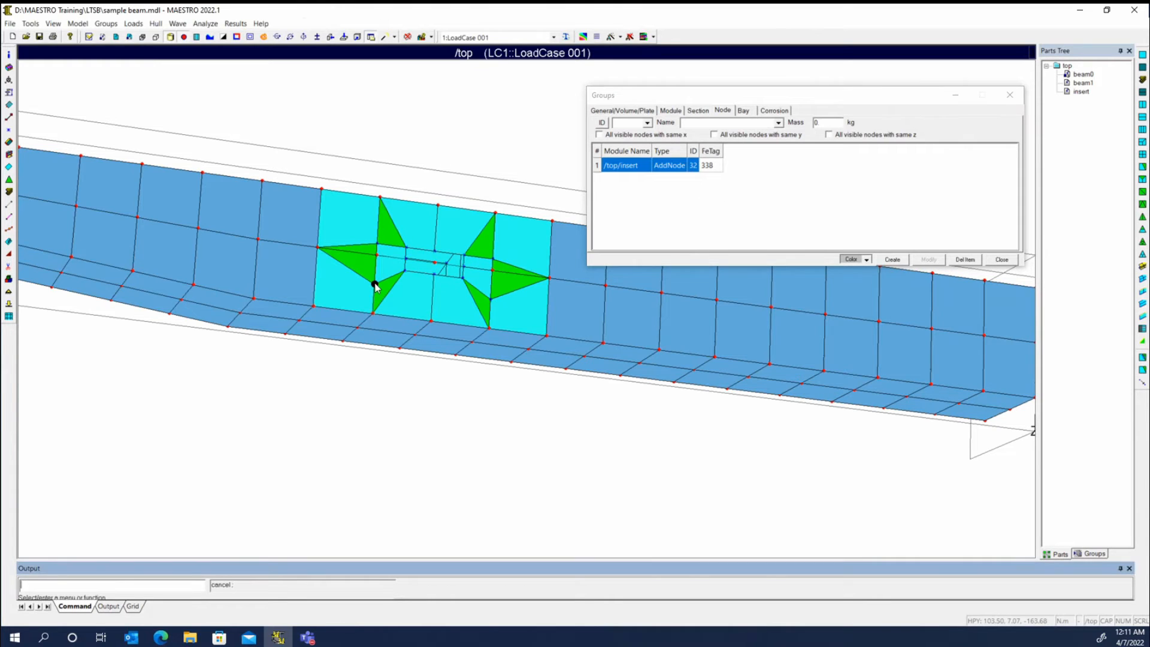
pyautogui.click(490, 298)
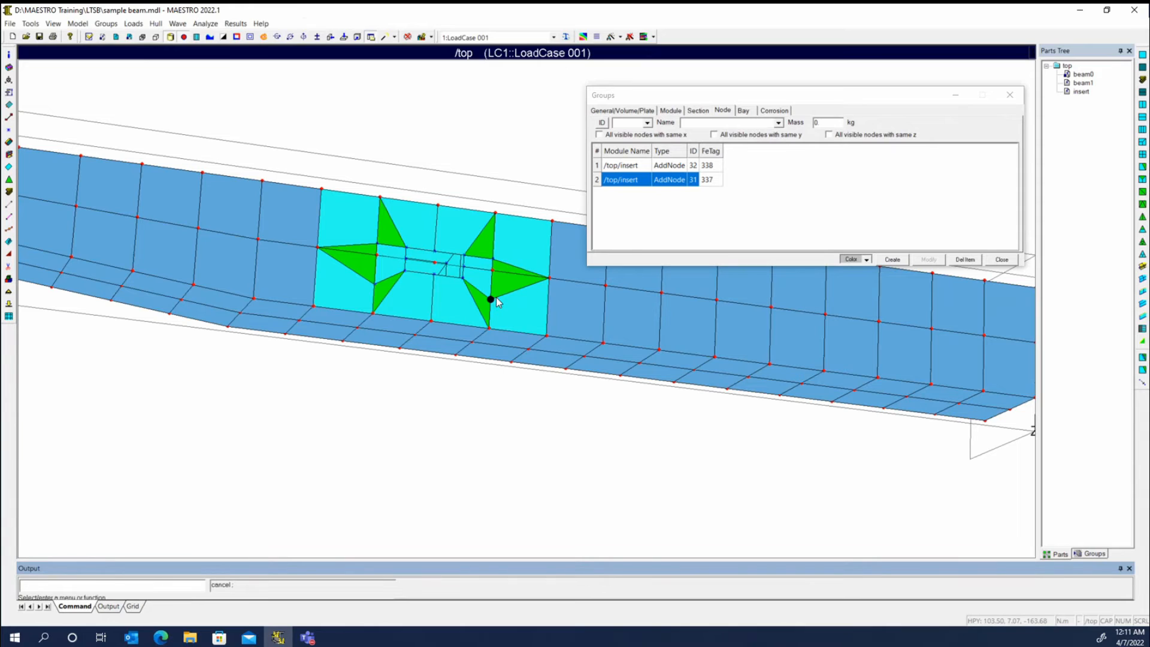
pyautogui.click(497, 300)
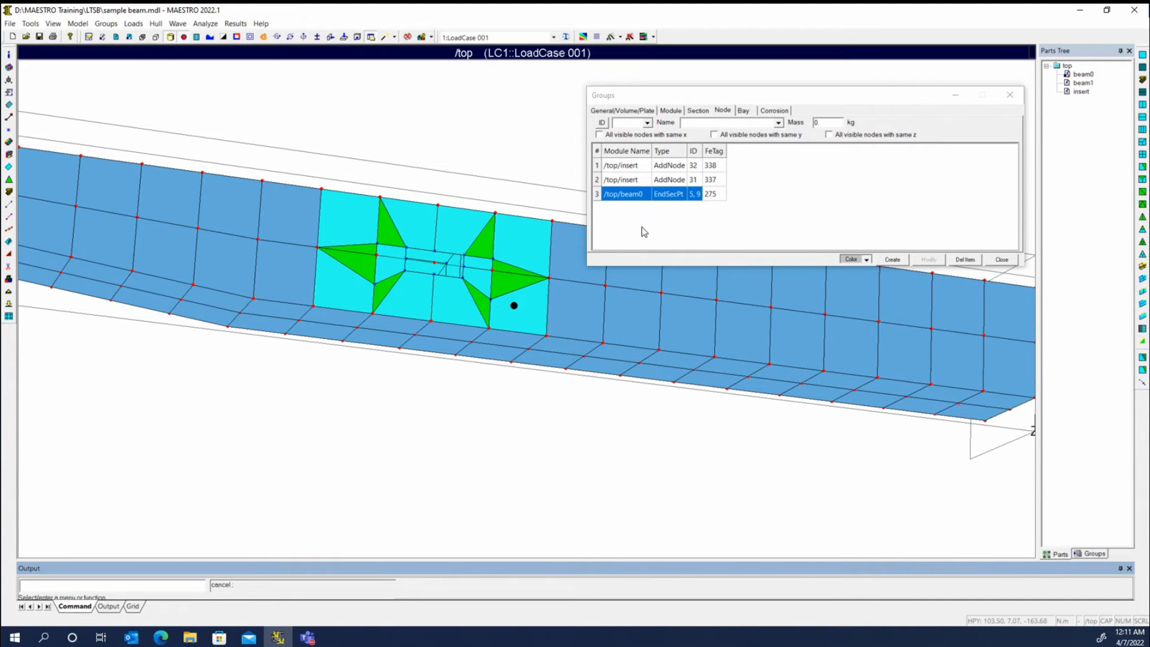
pyautogui.rightClick(644, 228)
pyautogui.click(669, 247)
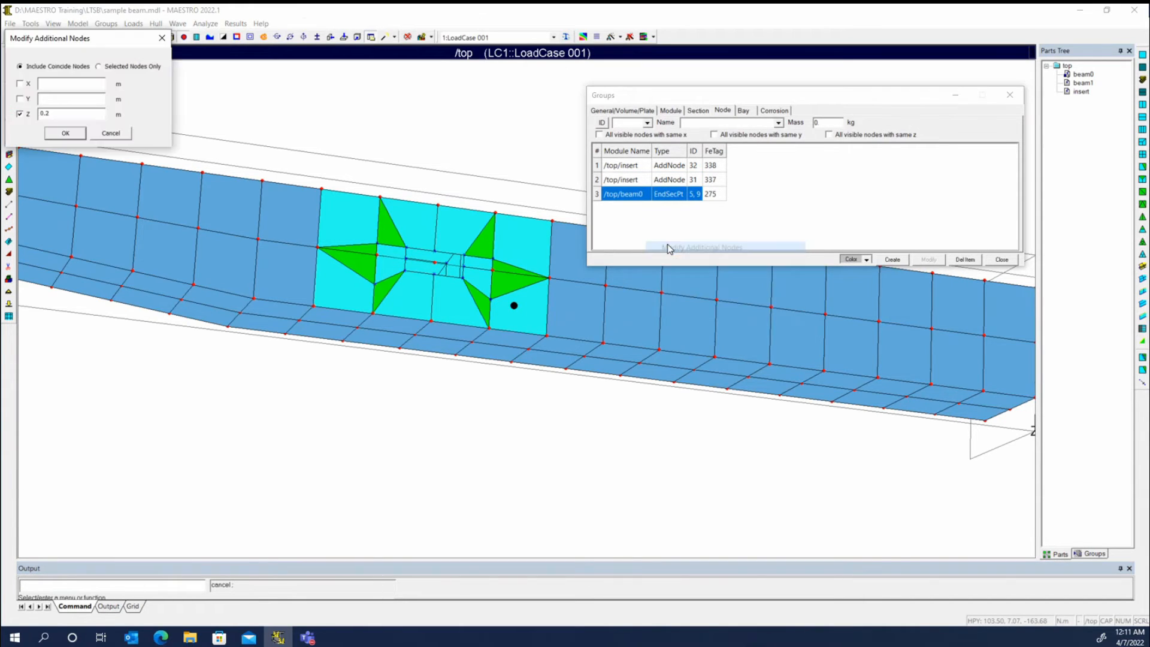
pyautogui.click(406, 271)
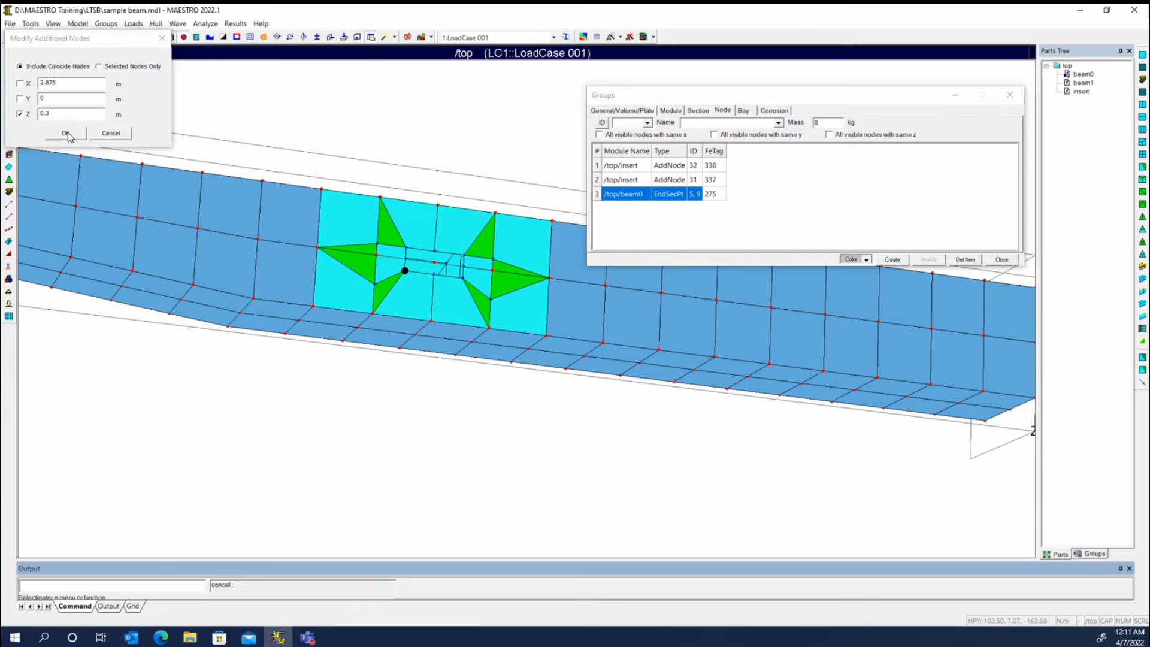
pyautogui.click(65, 133)
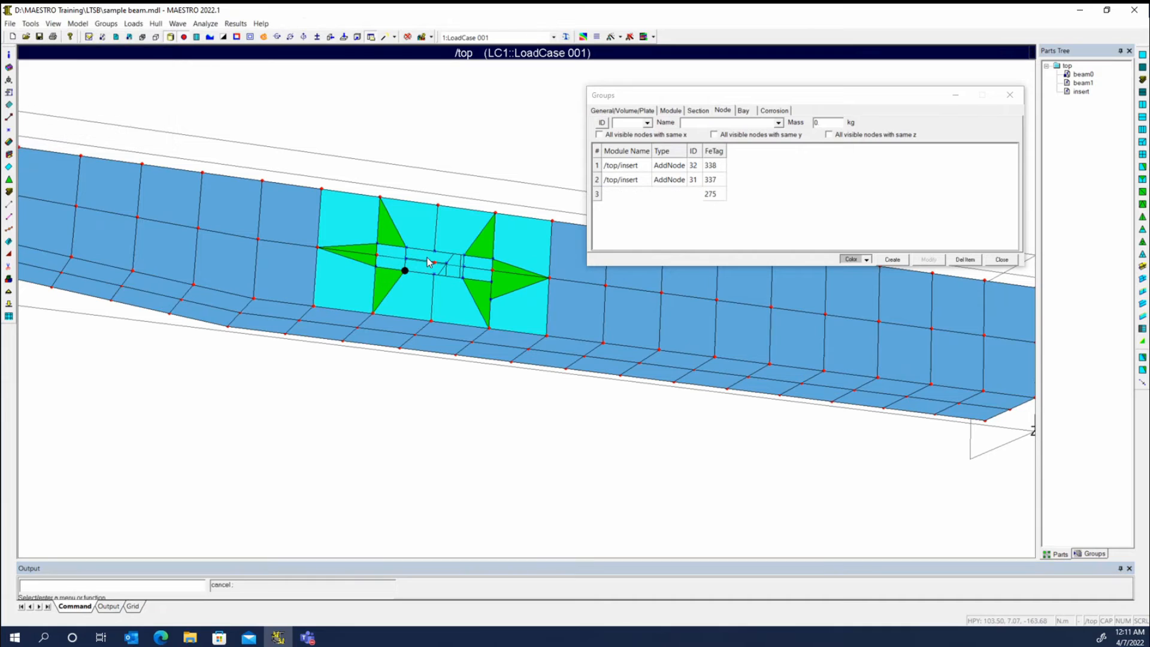
# - Select the remaining beam0 additional node 4 below the midline and set its Z to 0.3 m
pyautogui.click(671, 236)
pyautogui.click(491, 299)
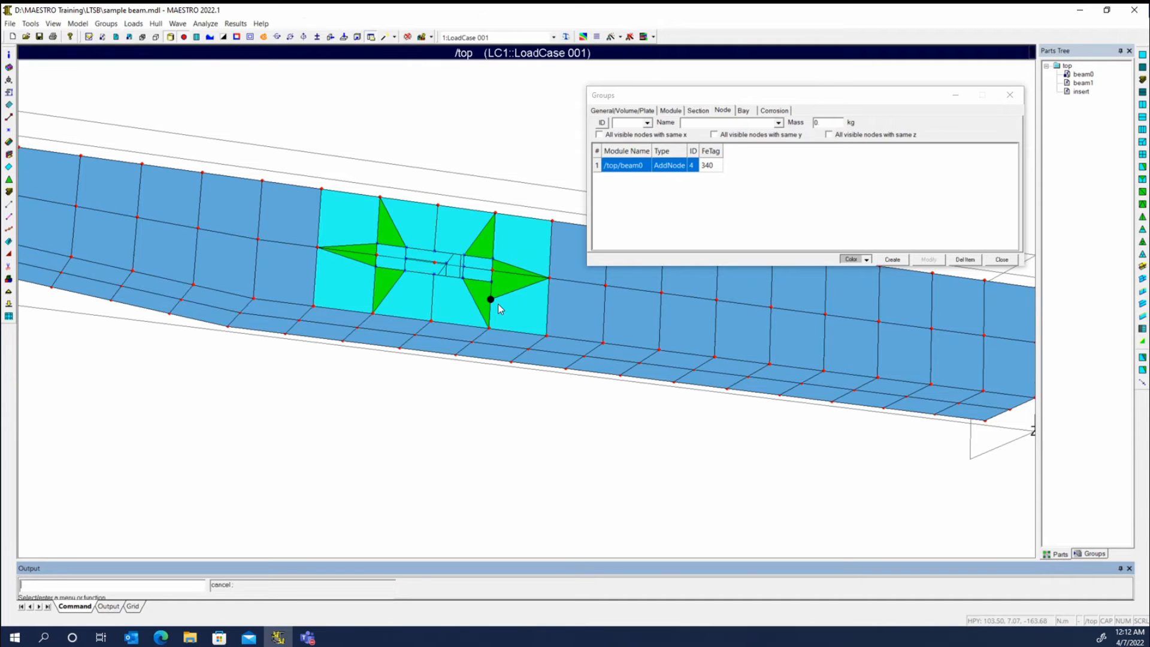
pyautogui.click(737, 193)
pyautogui.rightClick(737, 192)
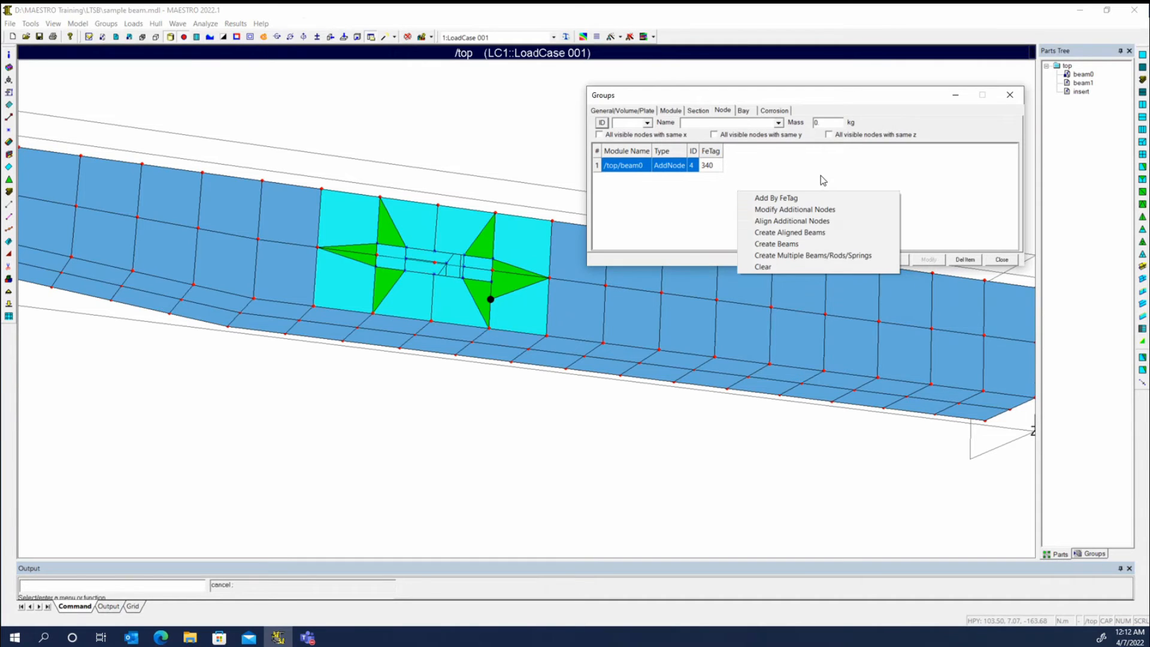
pyautogui.click(795, 210)
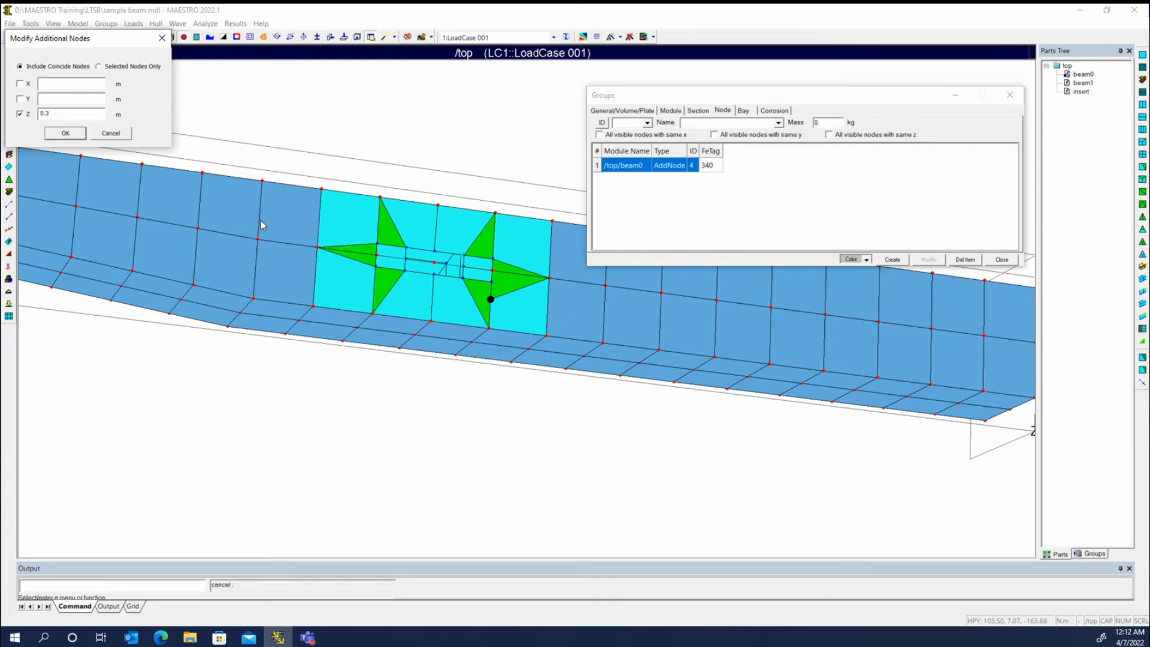
pyautogui.click(67, 134)
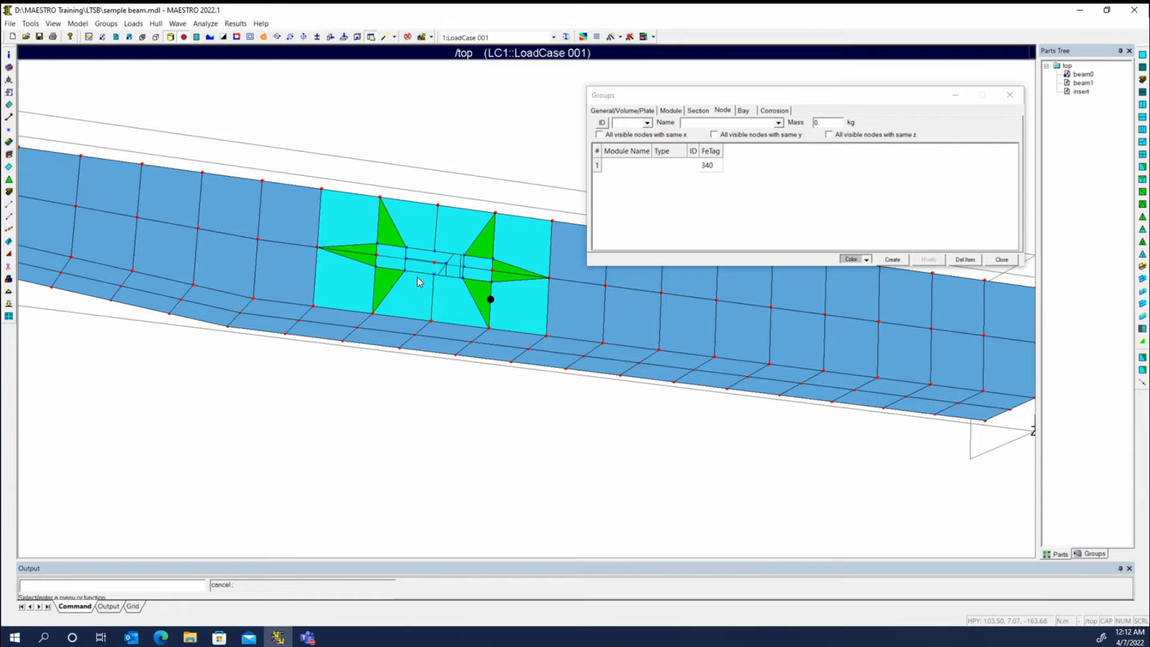
# - Split the two quads above the opening, 27 and 21, into two quads each, parallel to the beam's length
pyautogui.moveTo(477, 272); pyautogui.dragTo(507, 289, button='middle')
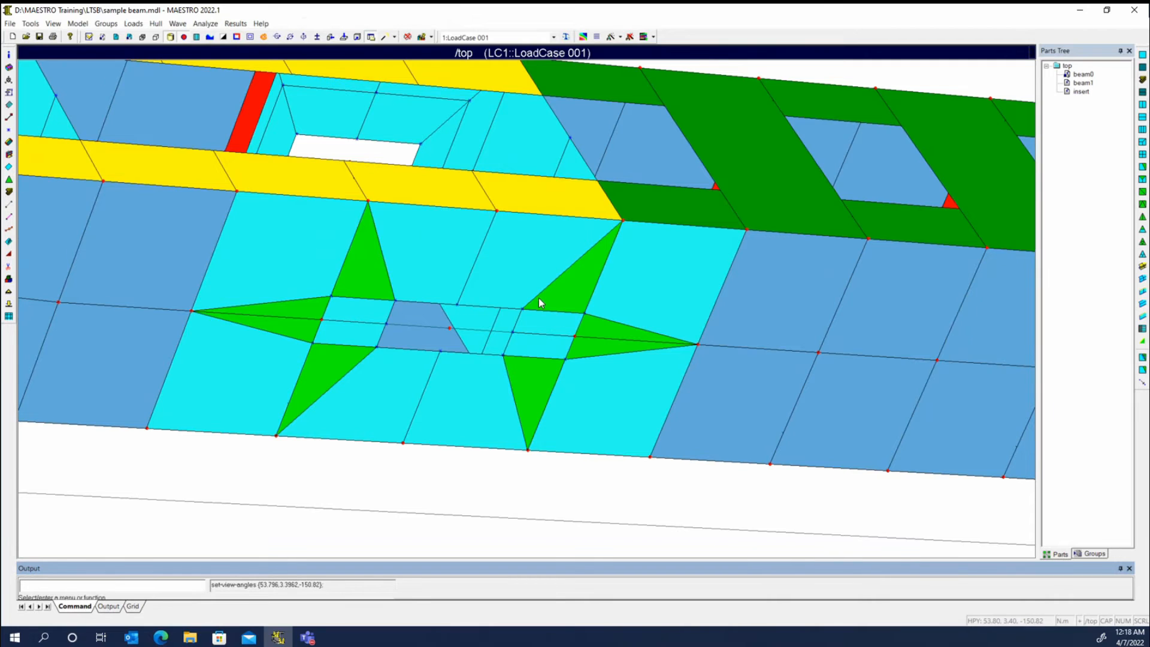
pyautogui.moveTo(538, 300); pyautogui.dragTo(273, 282, button='middle')
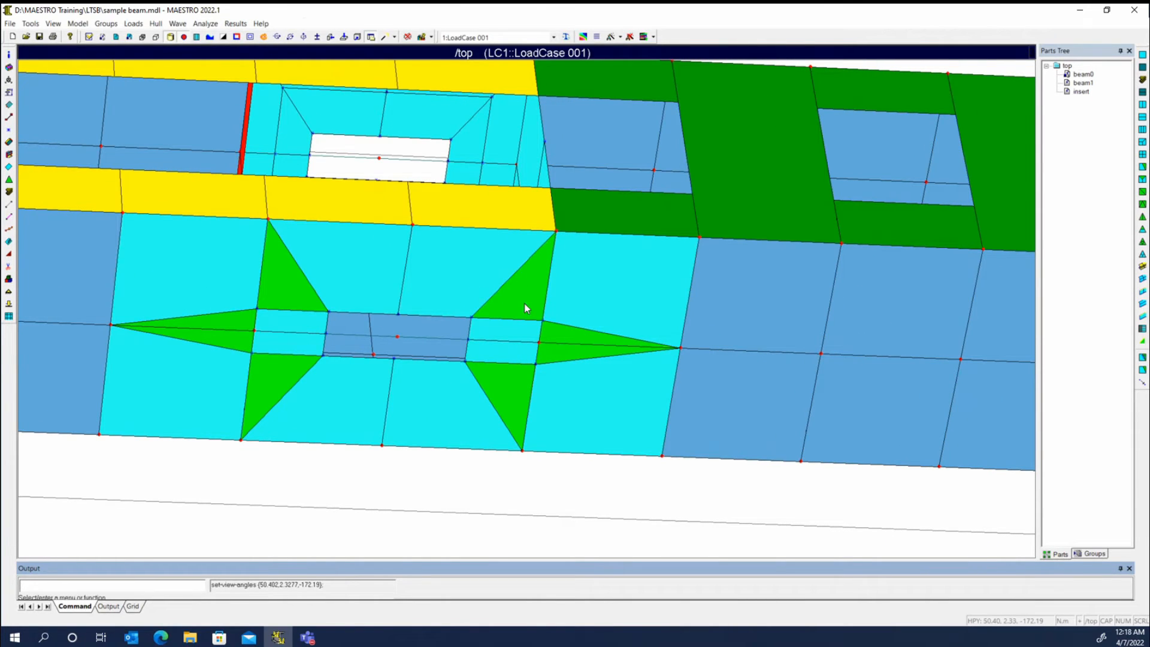
pyautogui.click(1143, 105)
pyautogui.click(373, 271)
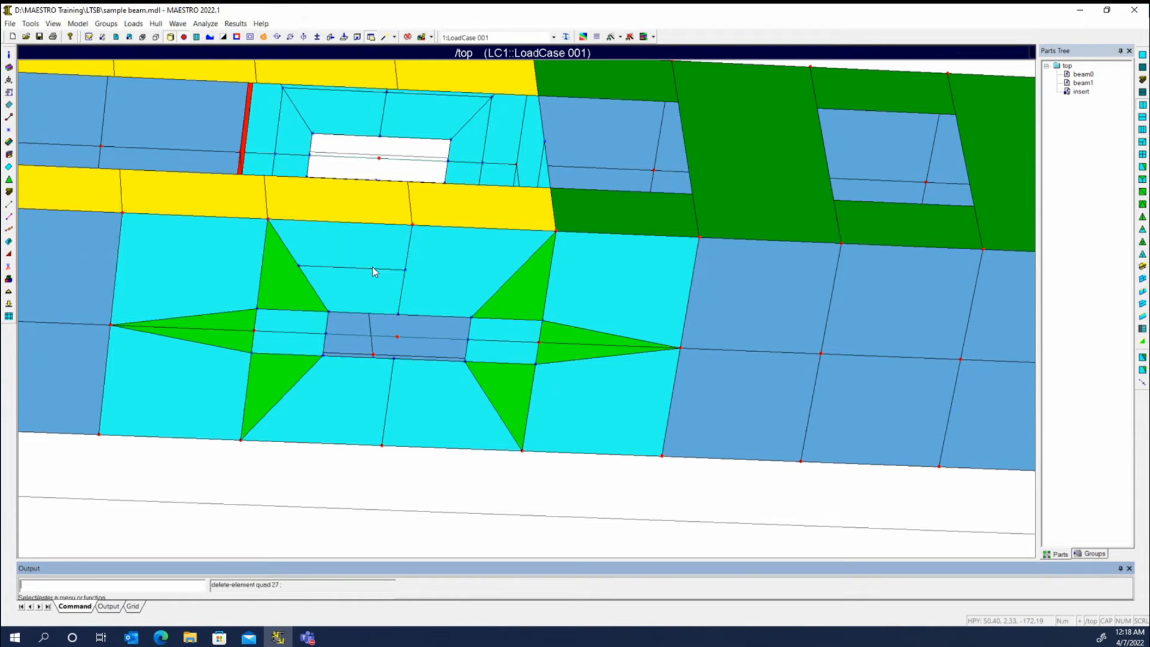
pyautogui.click(447, 258)
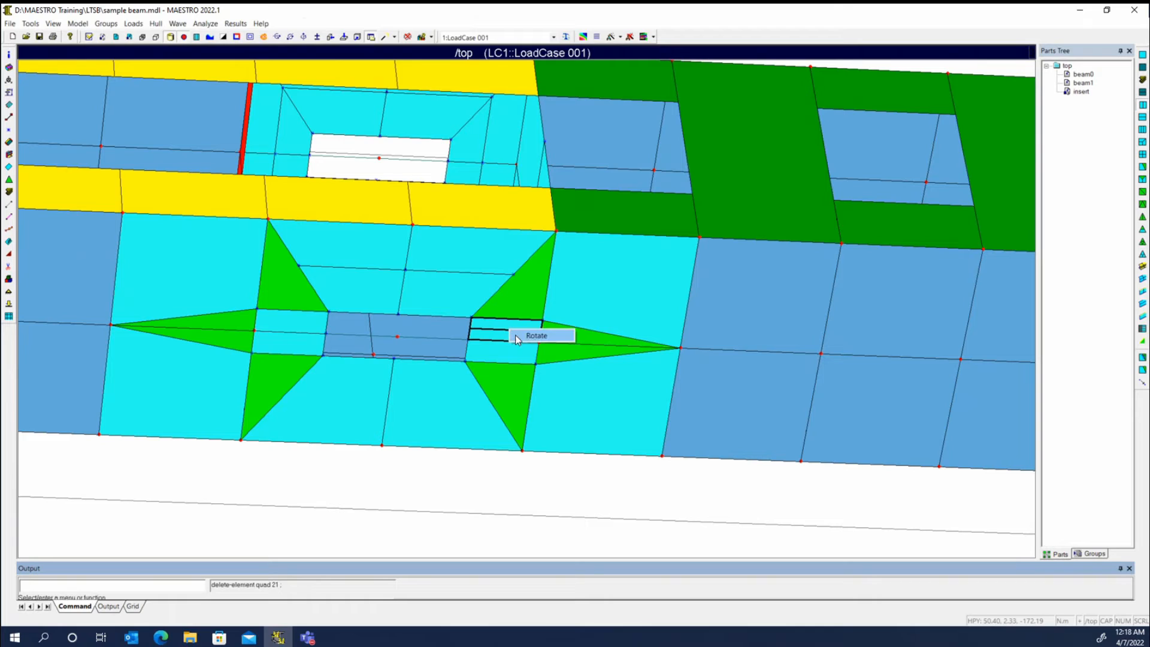
# - Split the four small quads at the opening's two ends into two quads each, rotating the split across the beam's length
pyautogui.click(508, 335)
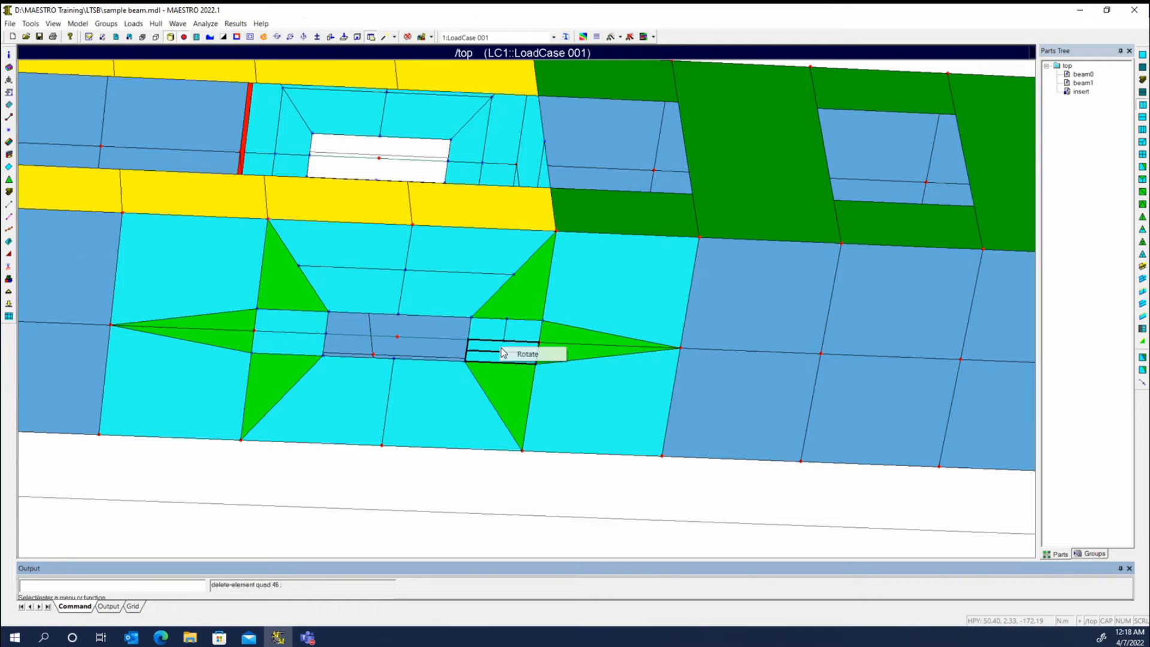
pyautogui.click(508, 357)
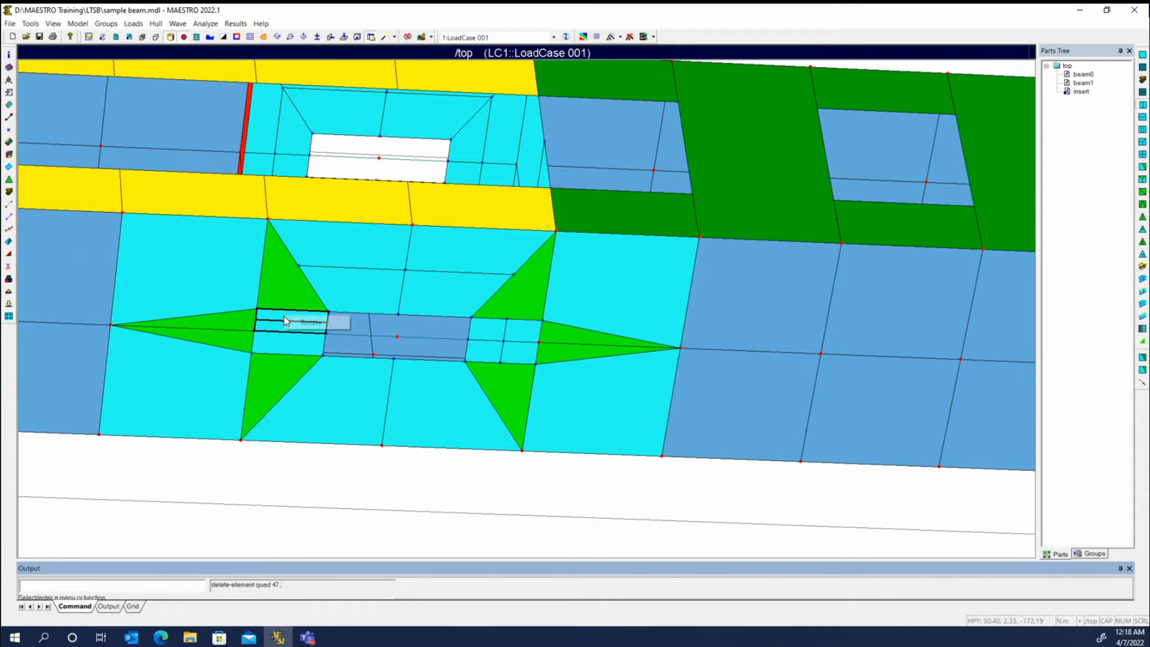
pyautogui.click(292, 326)
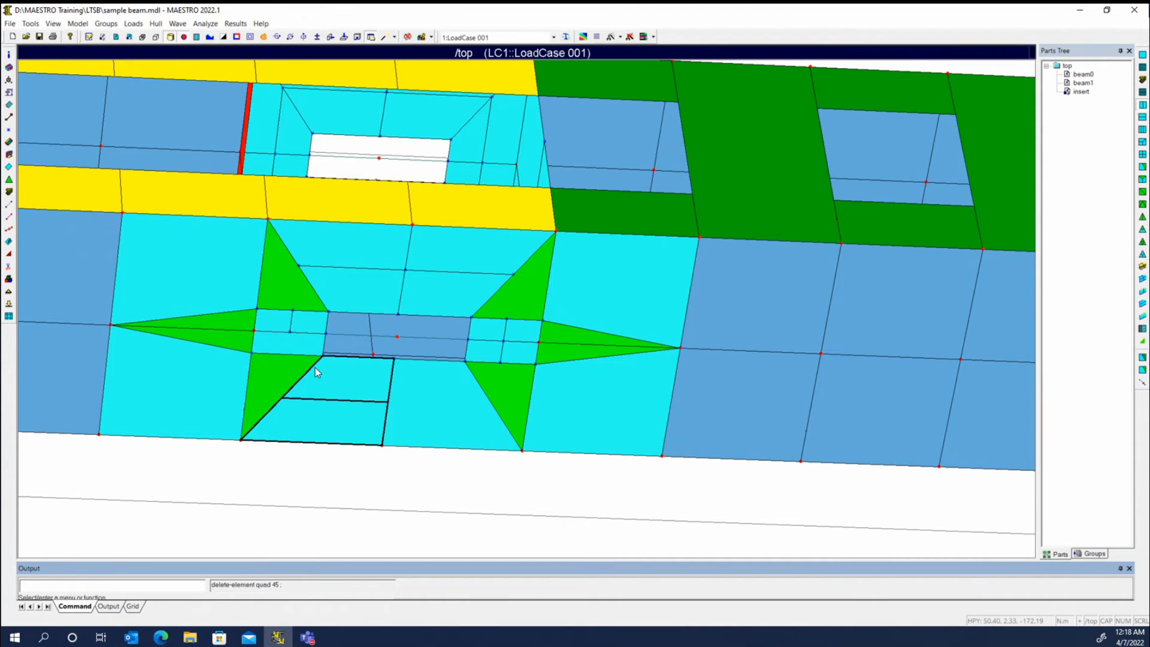
pyautogui.click(292, 344)
# - Split the two quads below the opening into two quads each, parallel to the beam's length, and leave the split command
pyautogui.click(325, 407)
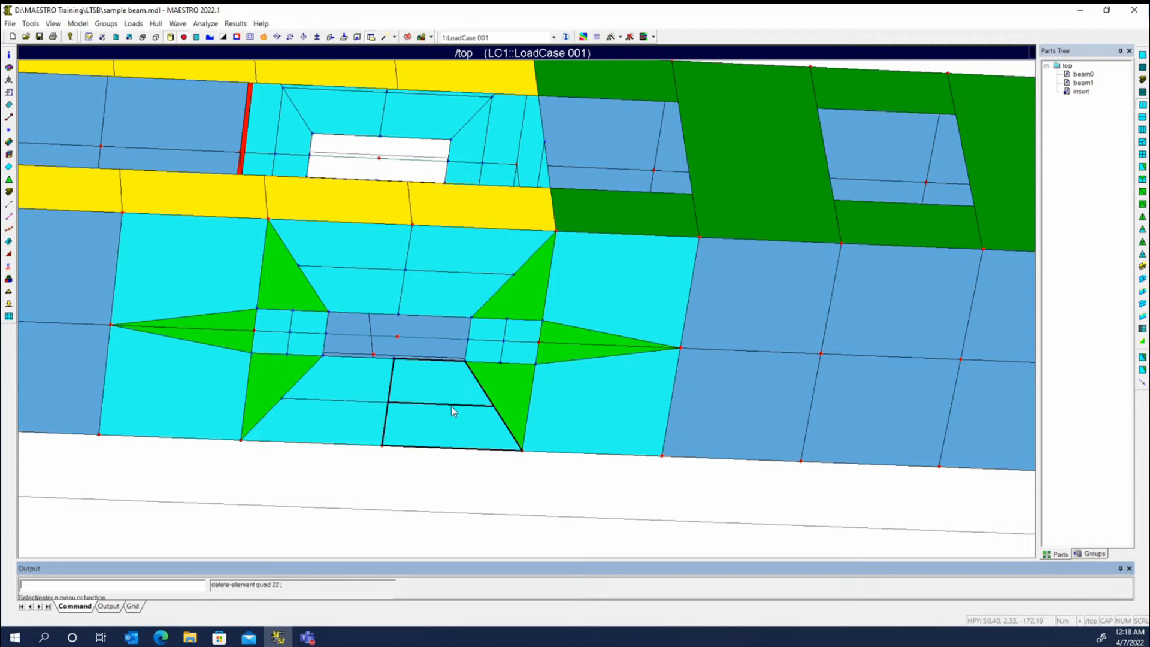
pyautogui.click(453, 411)
pyautogui.press('Escape')
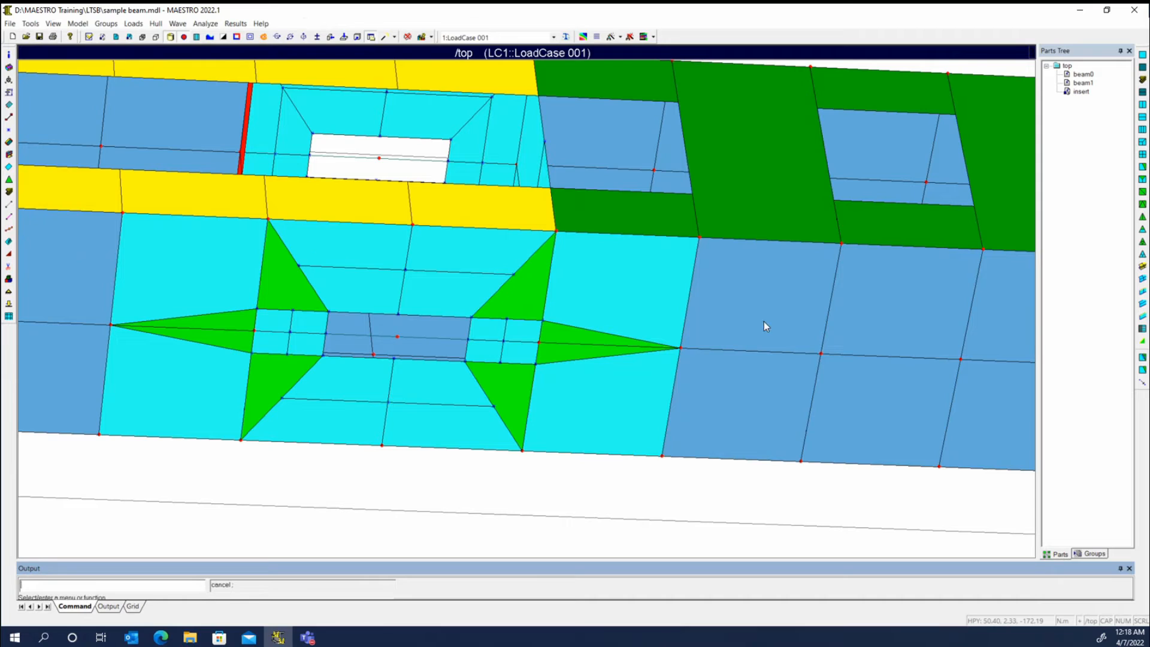
# - Split the two corner triangles at the opening's end nearer the green plating into a quad and a smaller triangle each, rotating the split as needed
pyautogui.click(1143, 231)
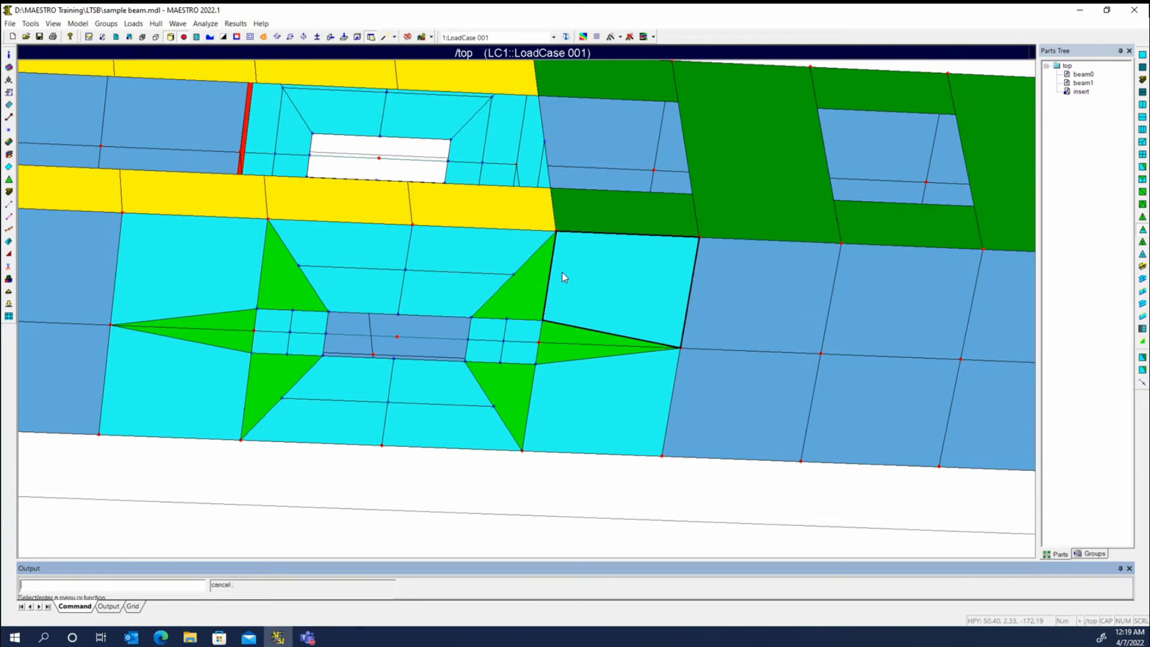
pyautogui.click(525, 294)
pyautogui.click(526, 293)
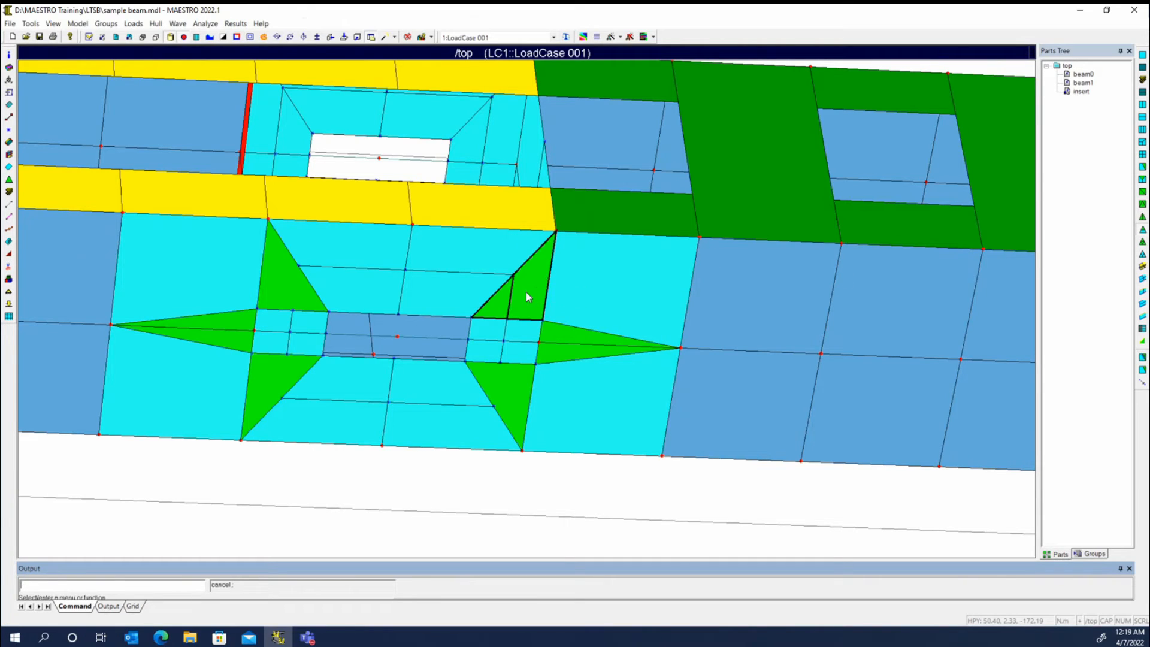
pyautogui.click(502, 376)
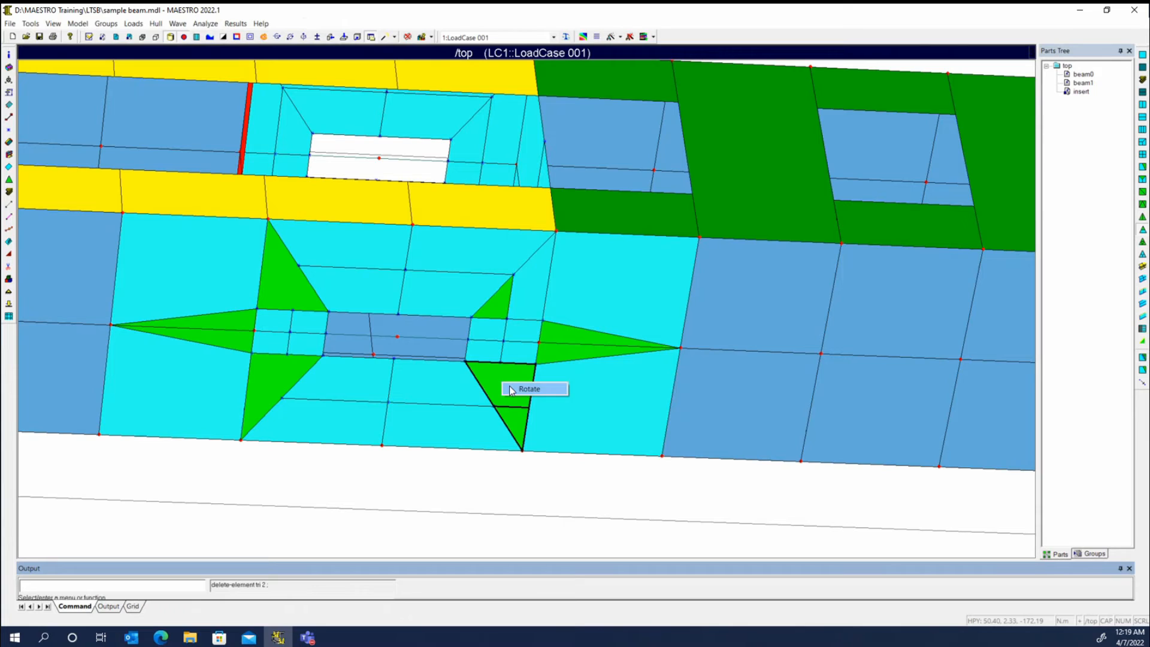
pyautogui.click(508, 380)
# - Split the two corner triangles at the opening's opposite end into a quad and a smaller triangle each, and leave the split command
pyautogui.click(270, 384)
pyautogui.rightClick(269, 379)
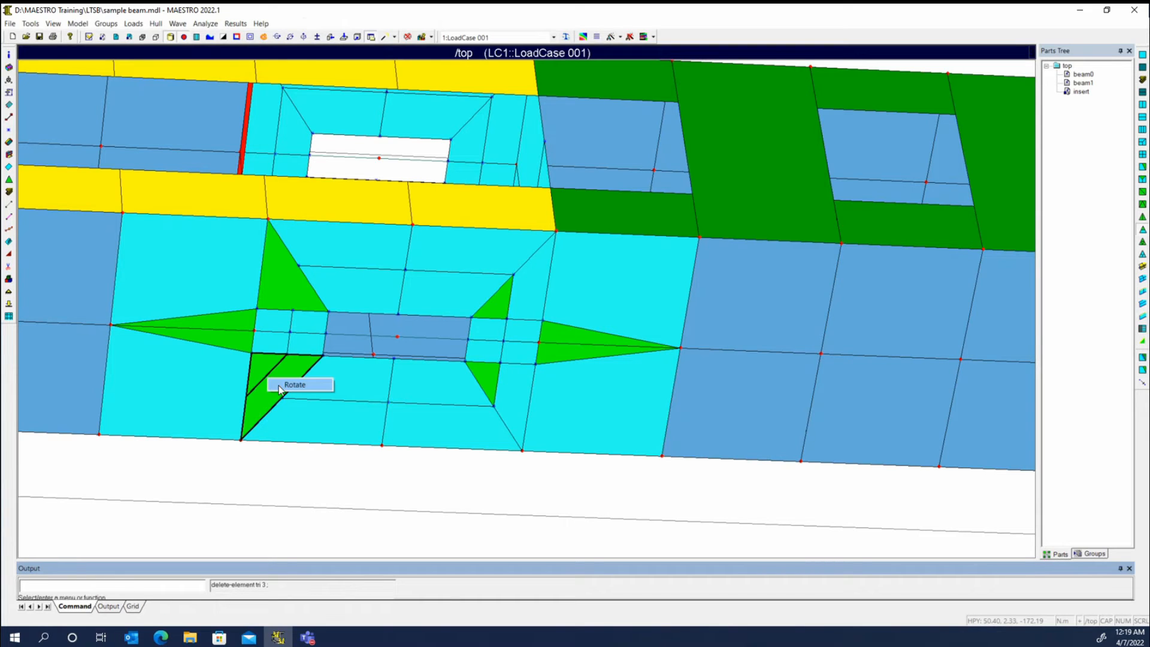
pyautogui.click(278, 384)
pyautogui.click(277, 384)
pyautogui.rightClick(284, 278)
pyautogui.click(290, 285)
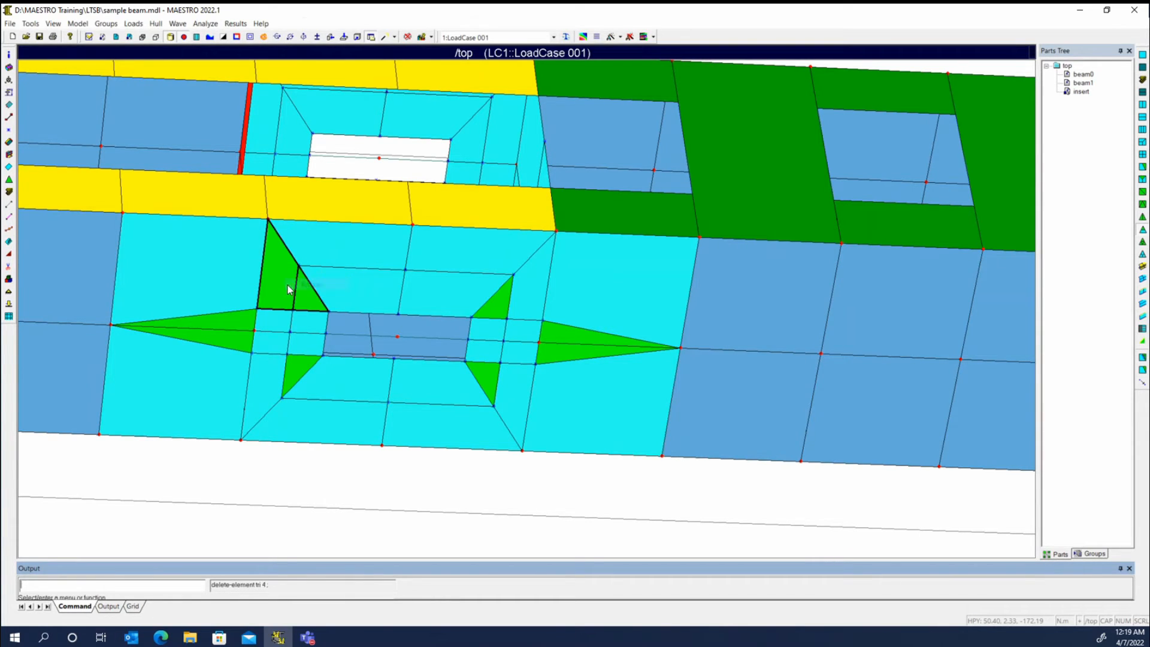
pyautogui.click(288, 289)
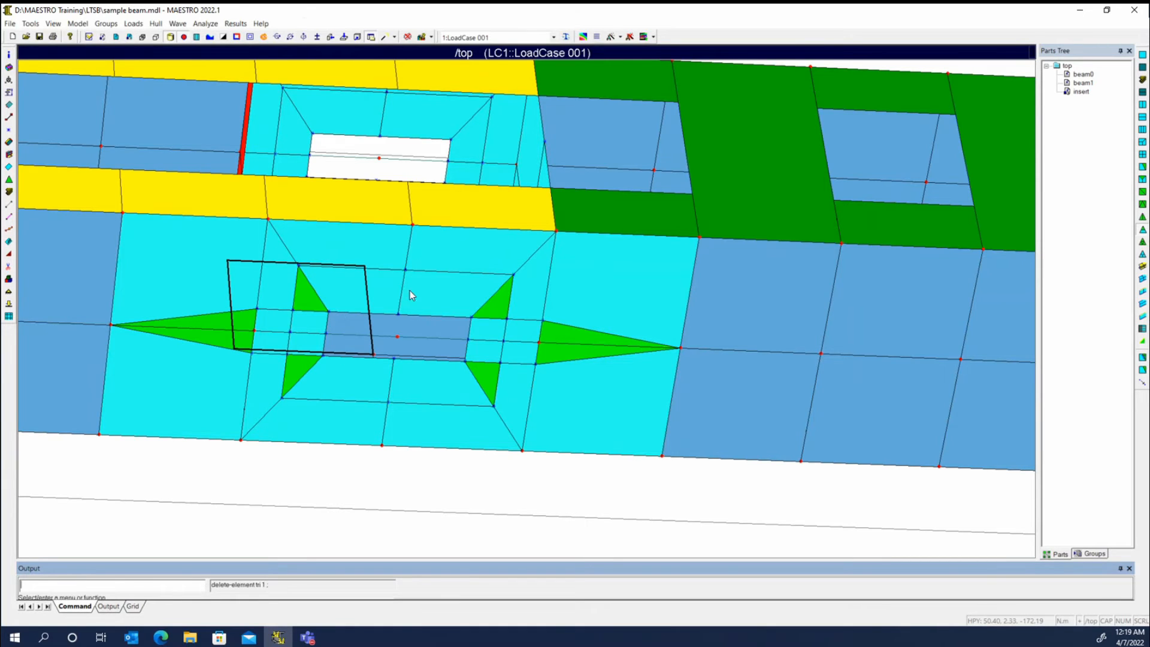
pyautogui.press('Escape')
# - Color the model by plate property ID and compare the plates around both openings
pyautogui.scroll(-3, 432, 288)
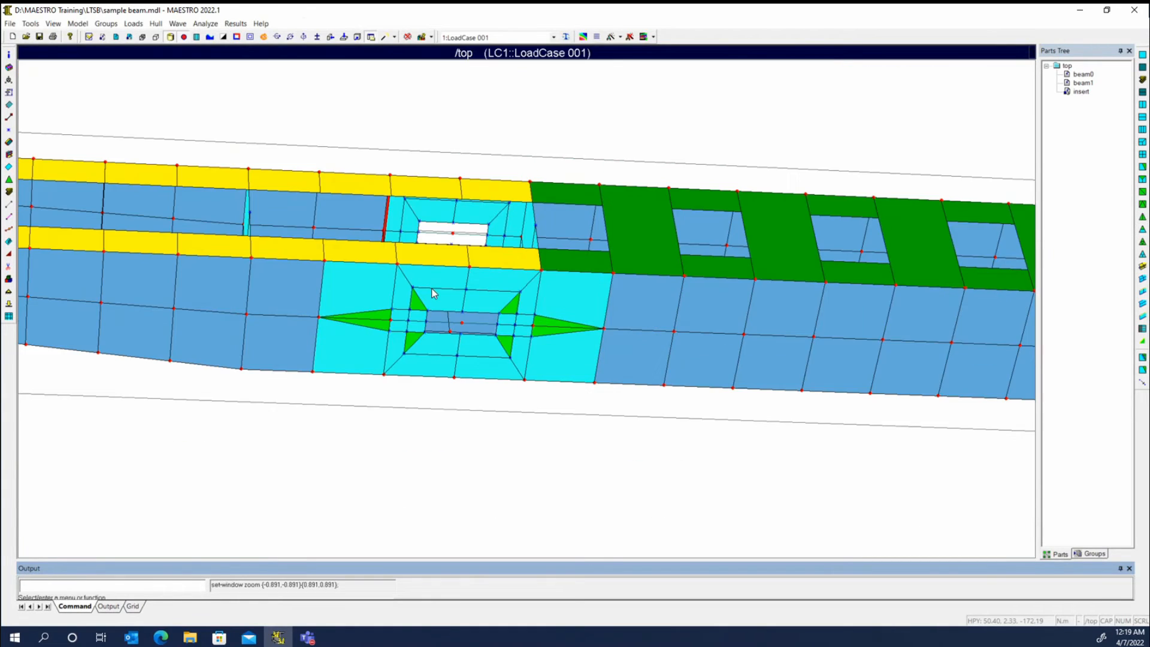
pyautogui.moveTo(433, 290); pyautogui.dragTo(529, 364, button='middle')
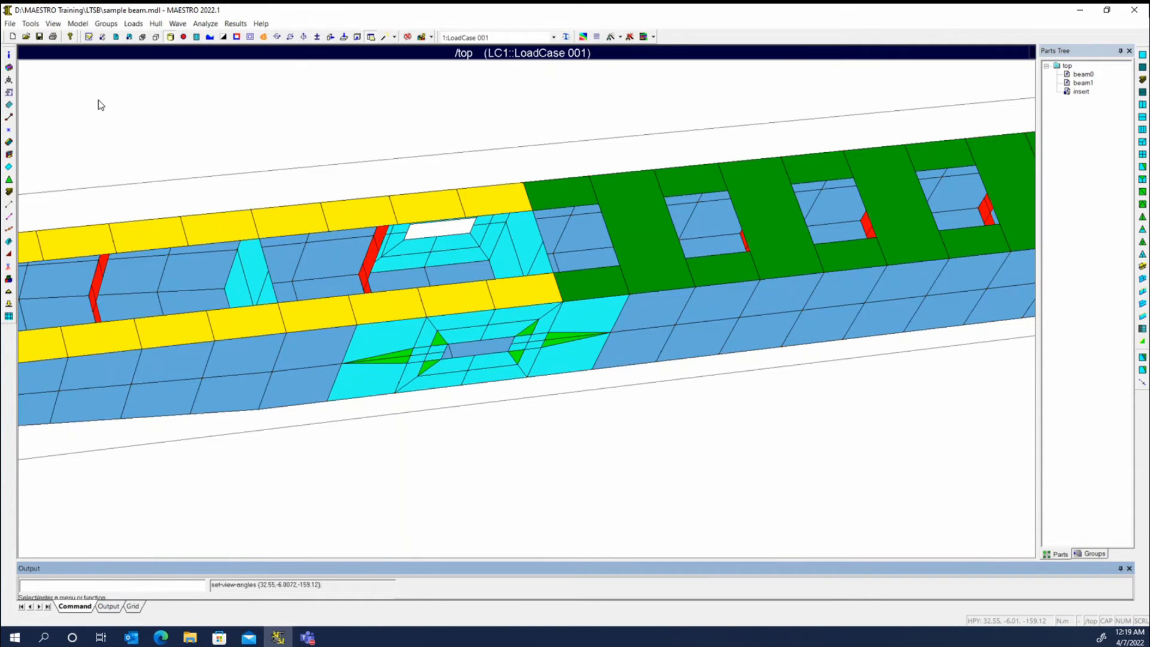
pyautogui.click(53, 24)
pyautogui.moveTo(117, 161)
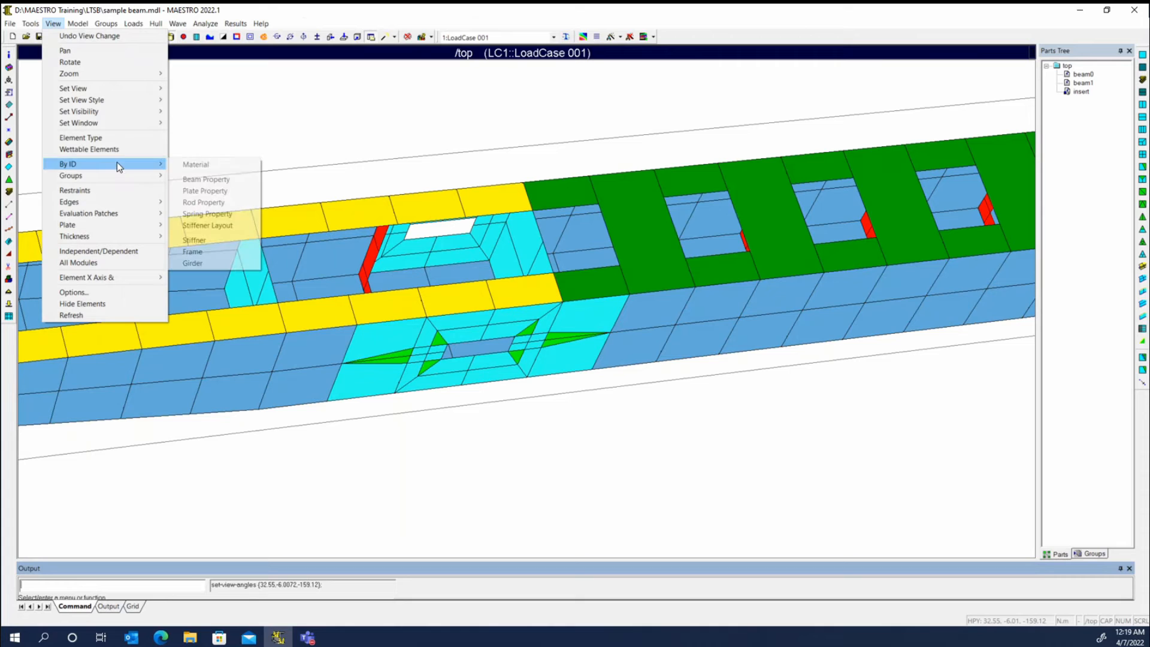
pyautogui.click(197, 190)
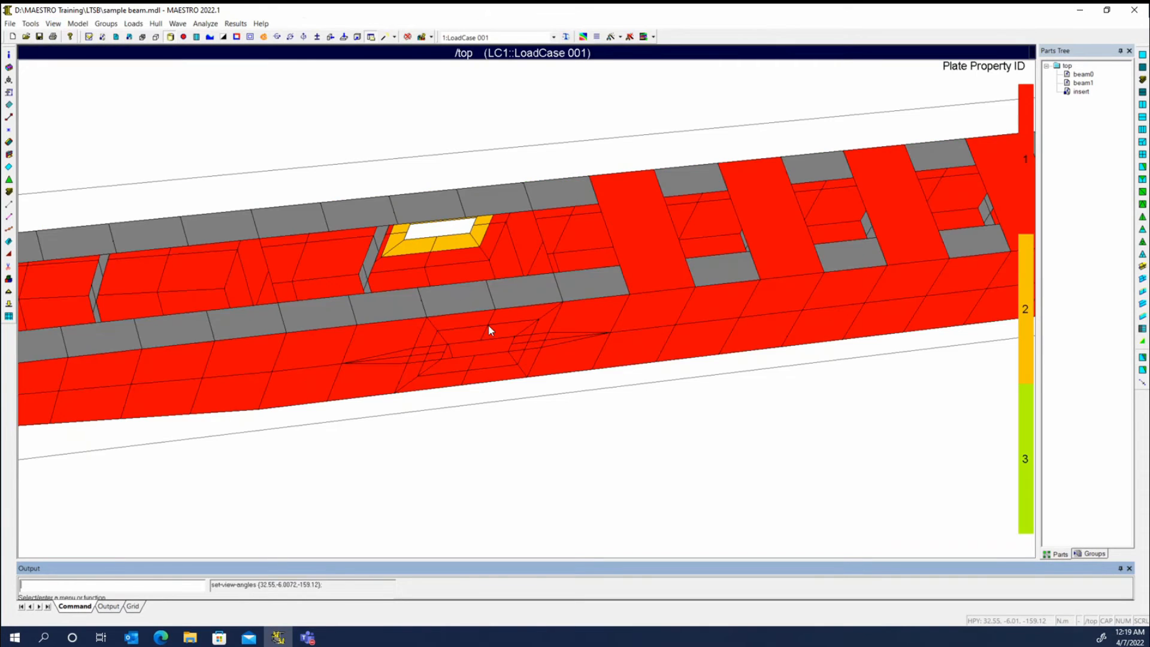
pyautogui.moveTo(488, 325); pyautogui.dragTo(467, 257, button='middle')
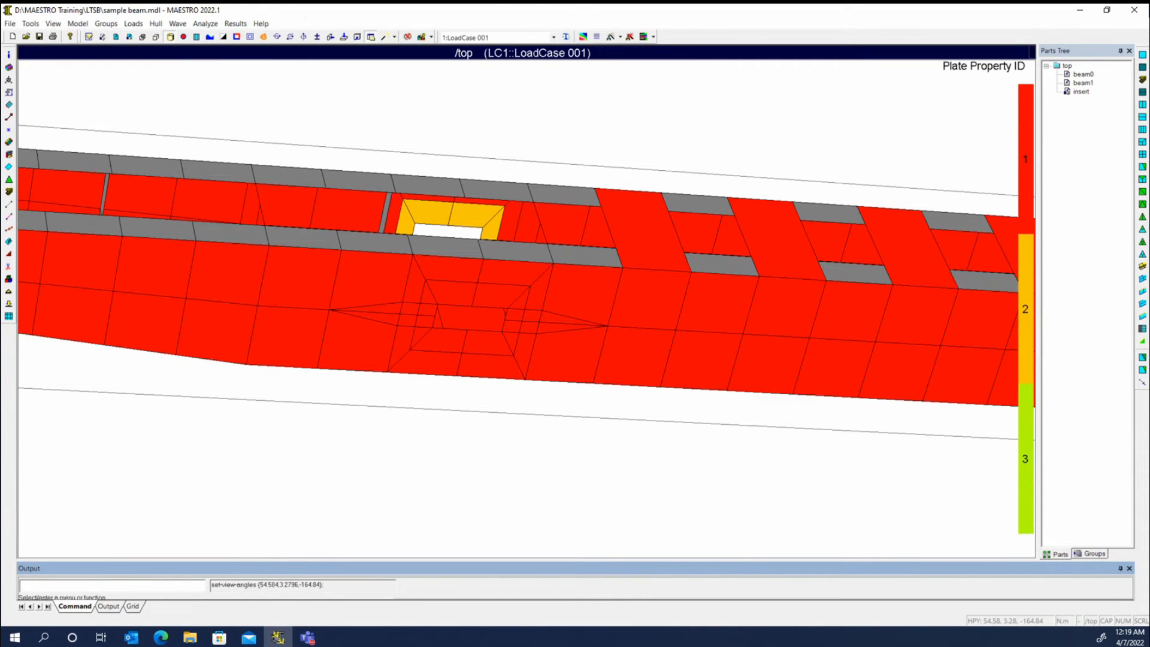
# - Start a new general group and add the inner ring plates above, below and at the yellow-flange end of the near opening
pyautogui.click(9, 279)
pyautogui.moveTo(544, 278); pyautogui.dragTo(628, 369)
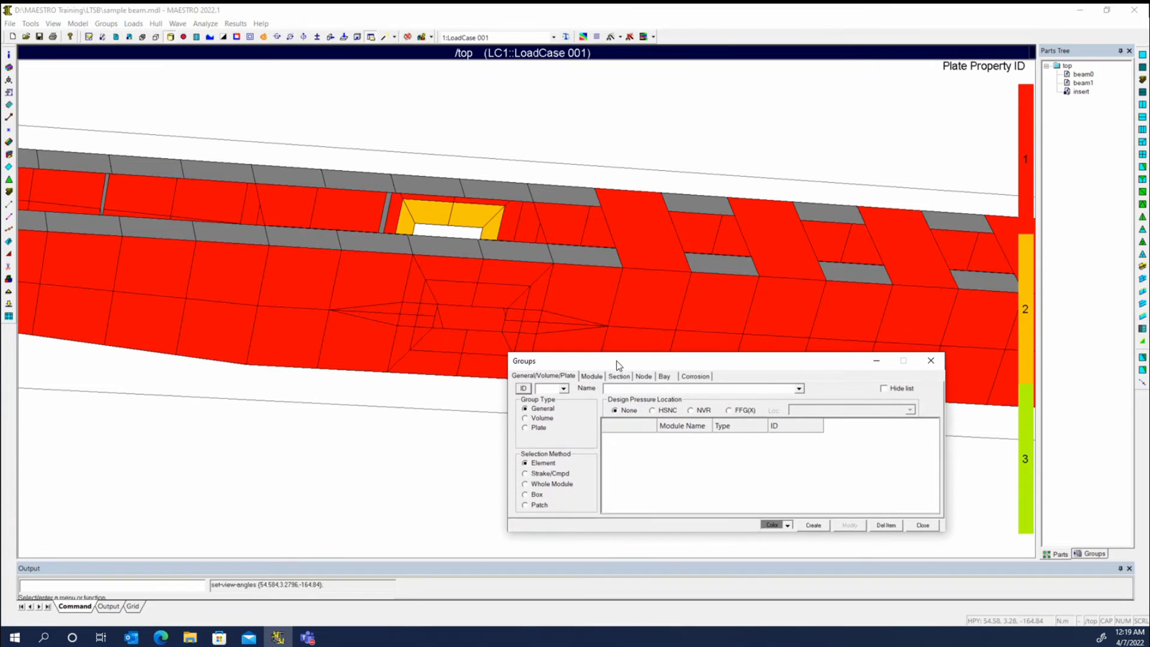
pyautogui.click(527, 390)
pyautogui.click(484, 296)
pyautogui.click(450, 292)
pyautogui.click(429, 299)
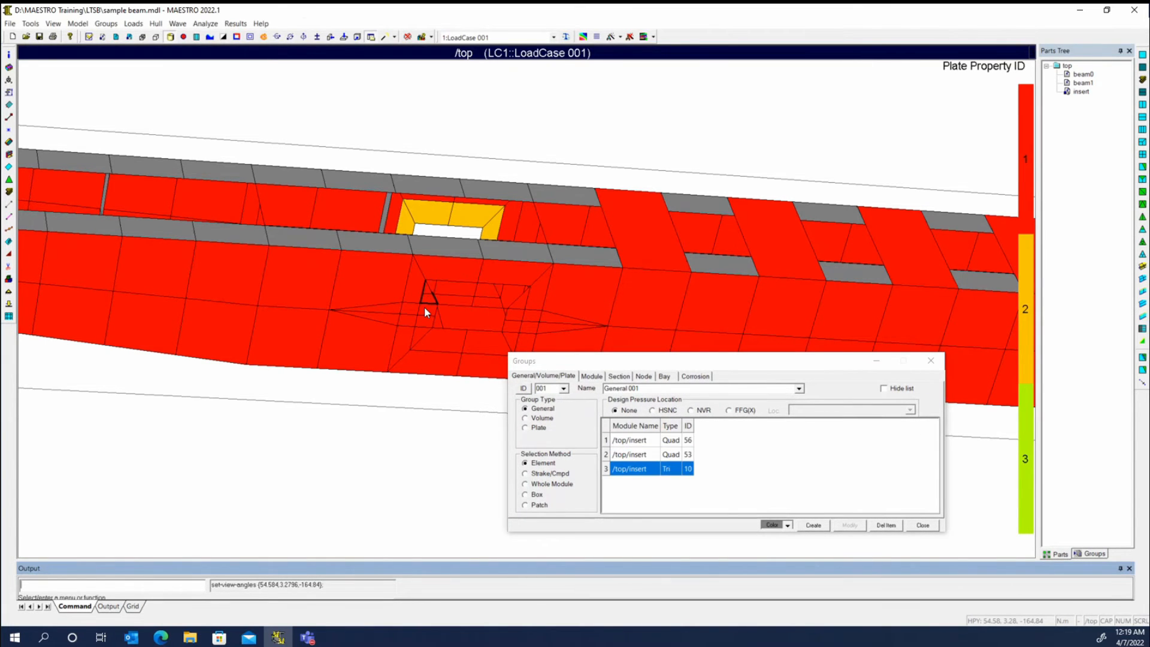
pyautogui.click(424, 306)
pyautogui.click(421, 321)
pyautogui.click(420, 336)
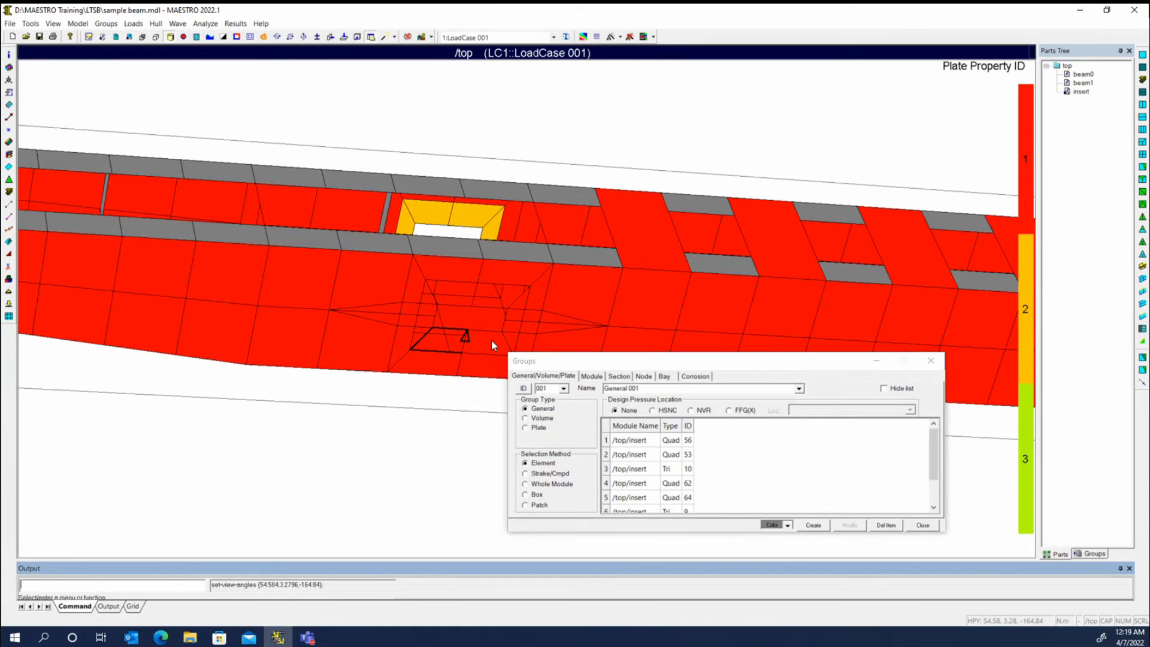
# - Add the ring plates at the opening's other end, assign plate property 2 to all the grouped plates, and close the group definition
pyautogui.click(510, 326)
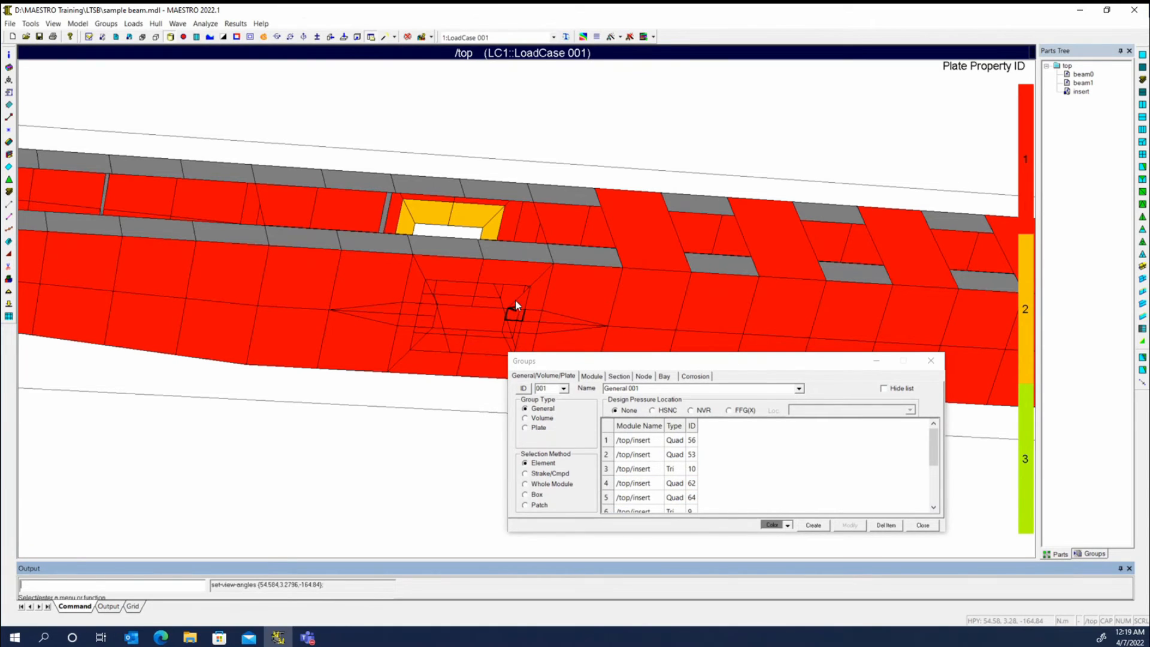
pyautogui.click(517, 301)
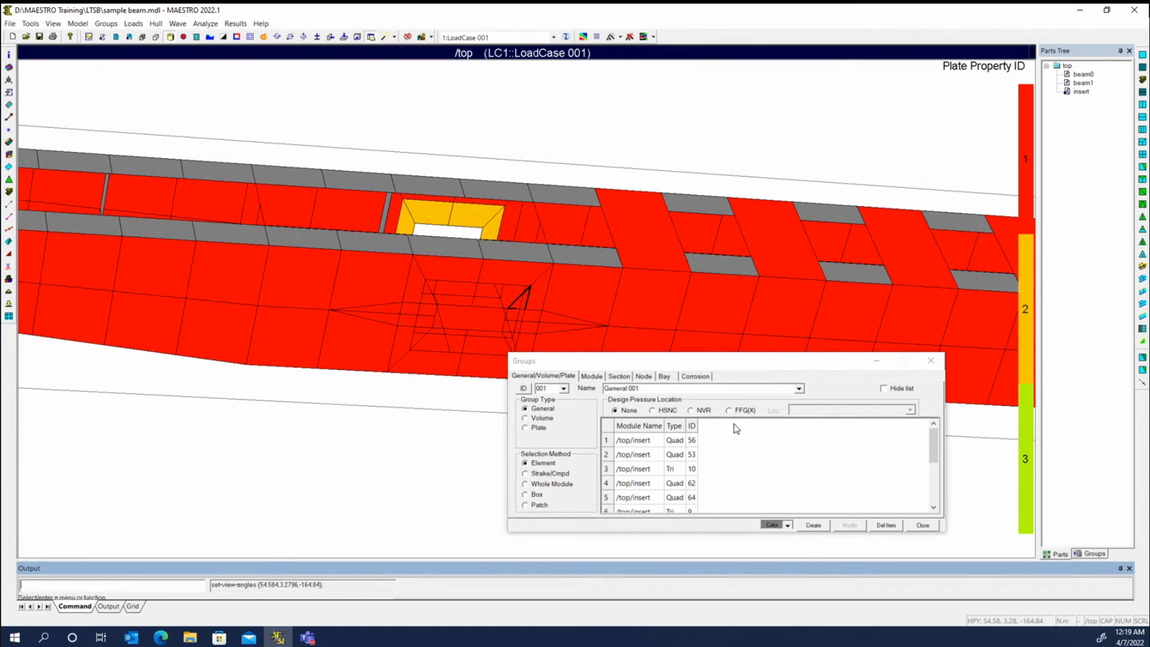
pyautogui.click(468, 217)
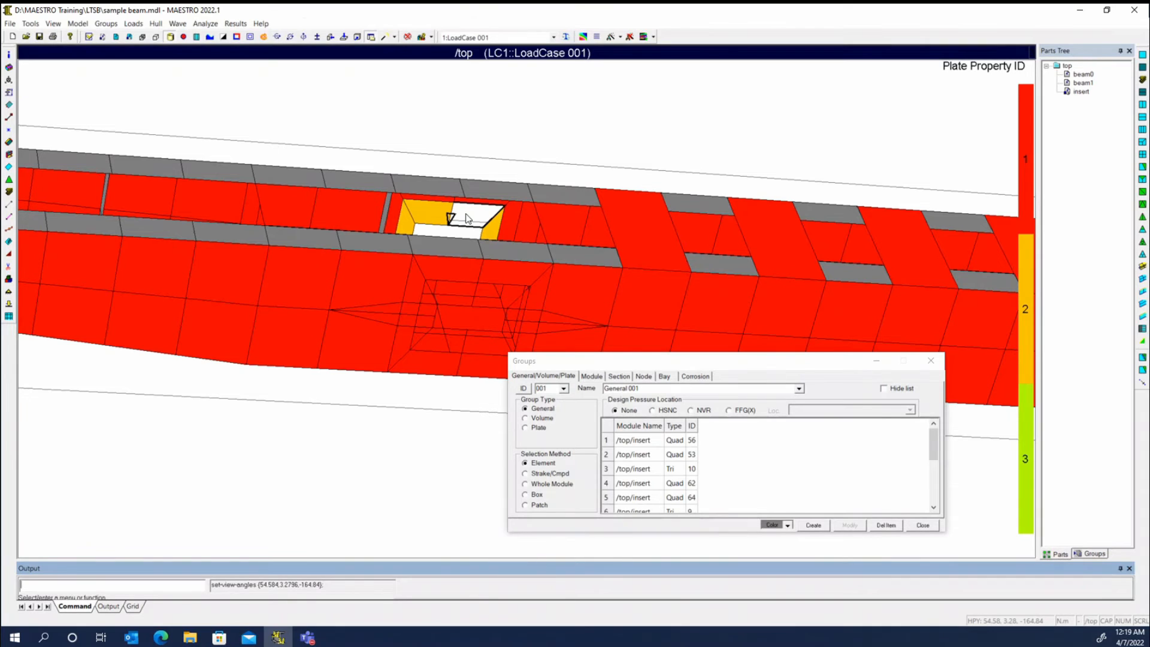
pyautogui.rightClick(754, 448)
pyautogui.click(827, 337)
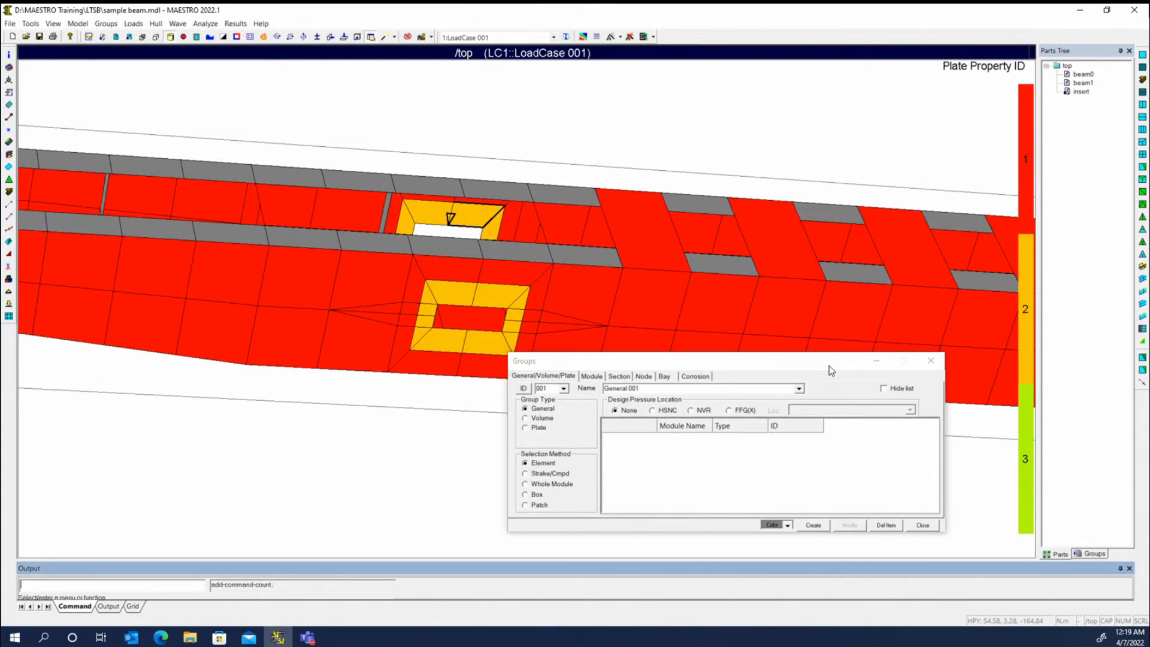
pyautogui.click(933, 528)
# - Inspect the plate properties around both openings and return the model to its normal element coloring
pyautogui.moveTo(538, 224); pyautogui.dragTo(530, 284, button='middle')
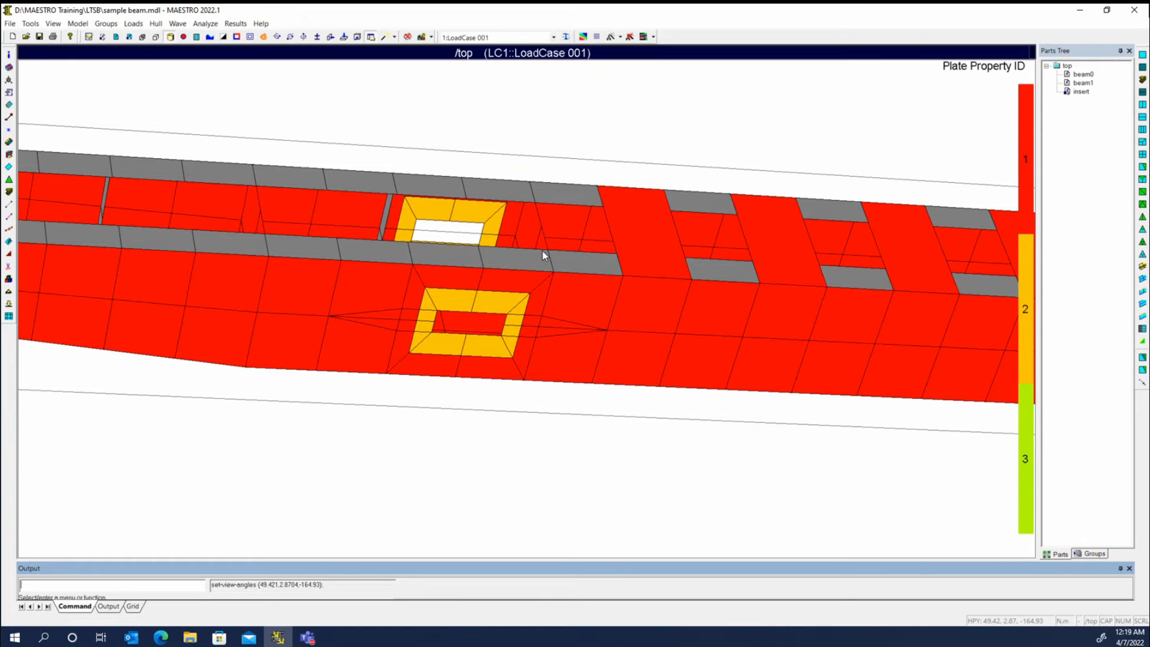
pyautogui.moveTo(522, 256); pyautogui.dragTo(604, 300, button='middle')
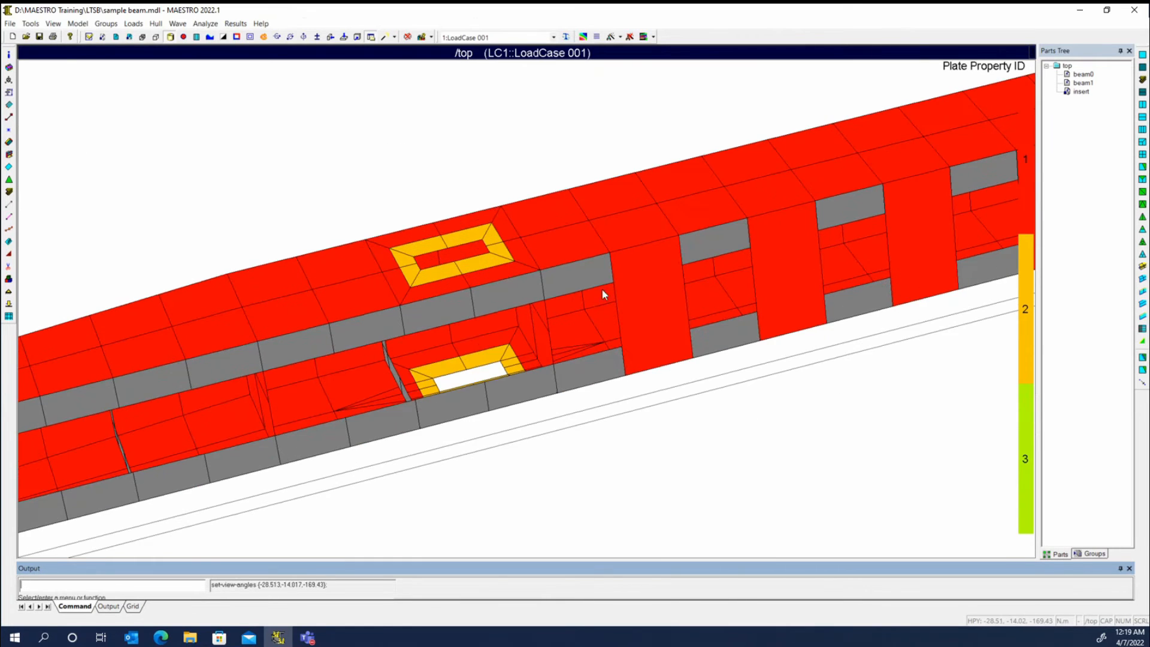
pyautogui.rightClick(512, 142)
pyautogui.click(443, 314)
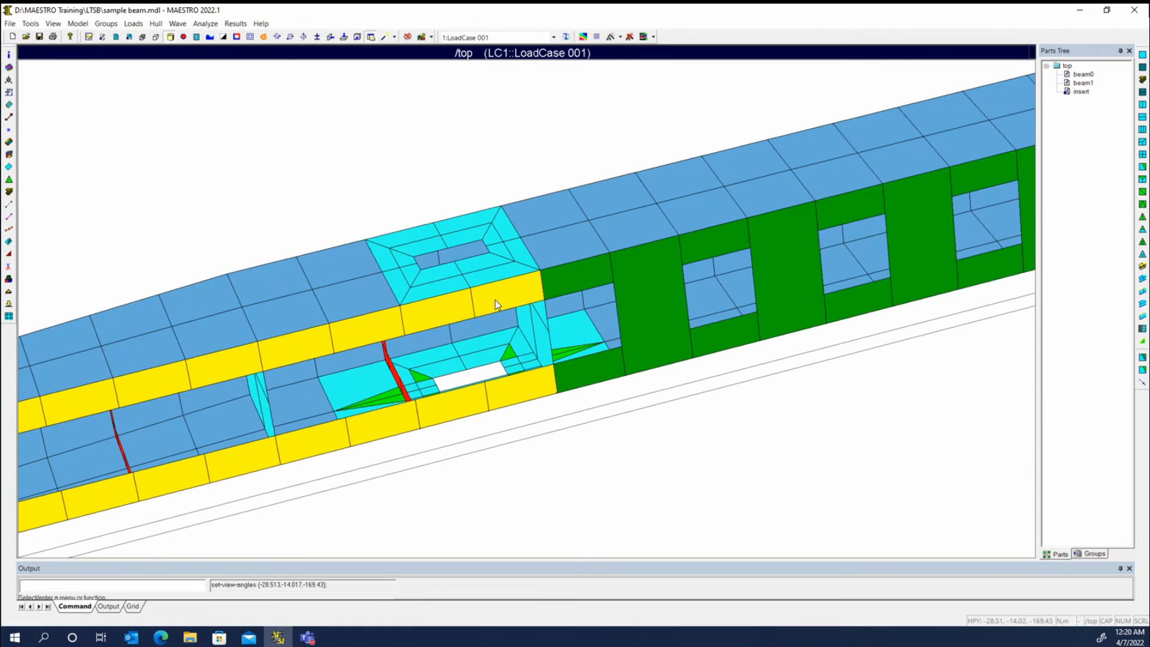
# - Start an element deletion and pick the plates along the outer edge and one end of the opposite side's opening
pyautogui.click(8, 266)
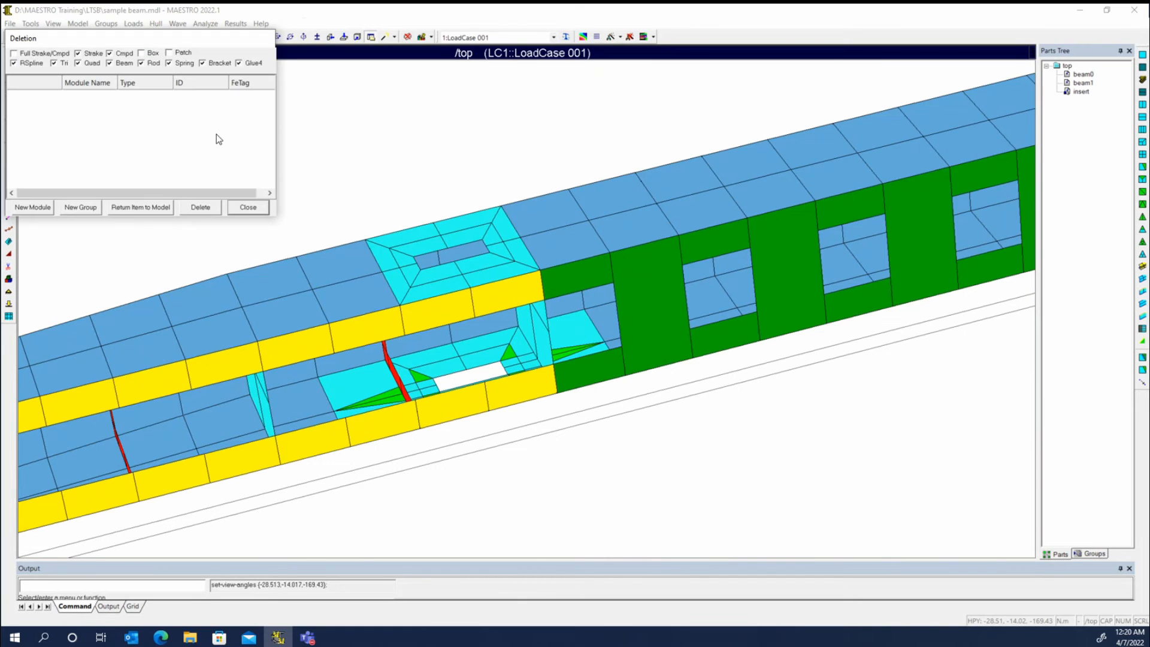
pyautogui.click(407, 257)
pyautogui.click(420, 245)
pyautogui.click(412, 238)
pyautogui.click(446, 229)
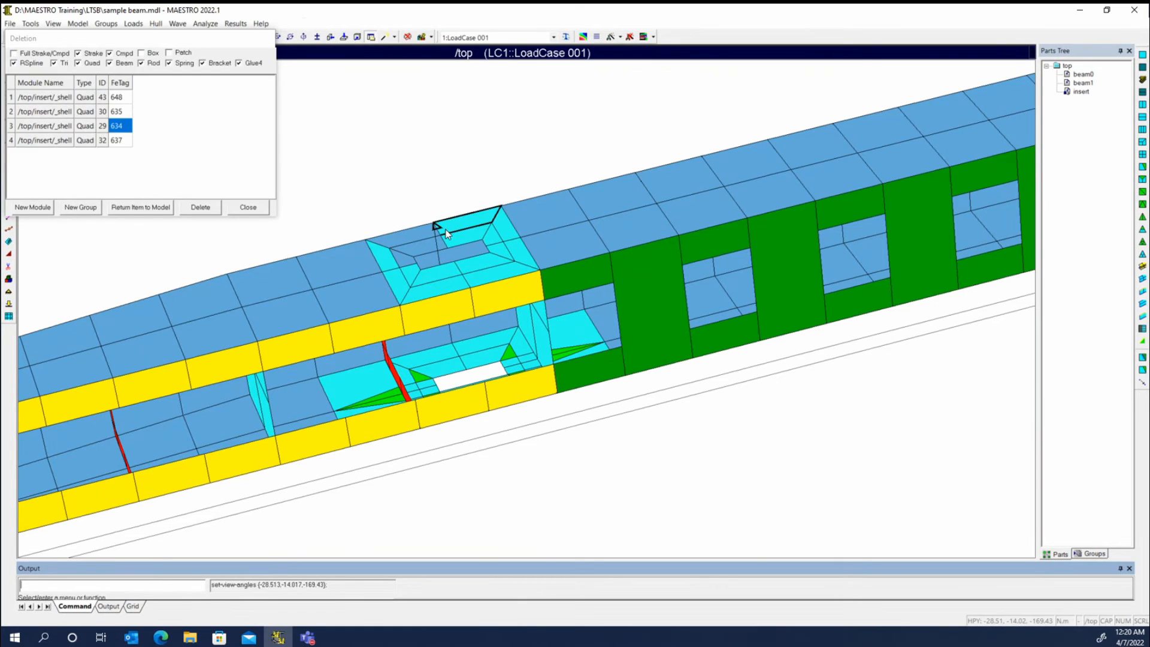
pyautogui.click(479, 232)
pyautogui.click(493, 233)
pyautogui.click(504, 228)
pyautogui.click(512, 242)
pyautogui.click(501, 252)
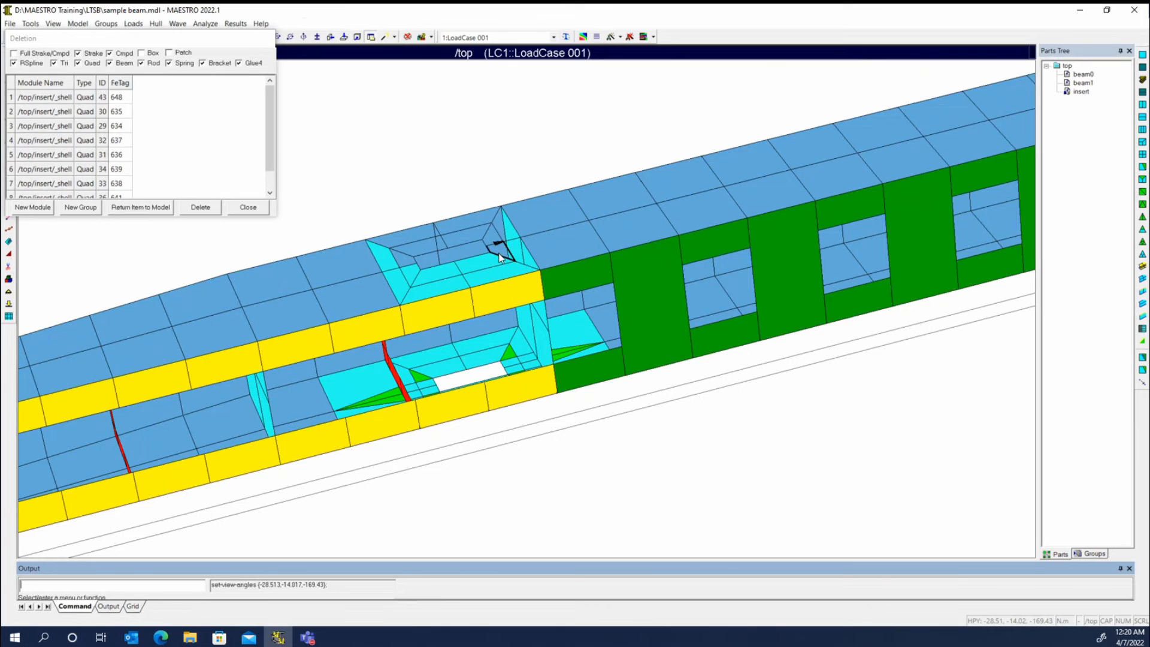
# - Pick the remaining plates around that opening and the adjoining panels at its ends, delete them all, and close the deletion
pyautogui.click(492, 262)
pyautogui.click(496, 270)
pyautogui.click(449, 270)
pyautogui.click(443, 285)
pyautogui.click(401, 280)
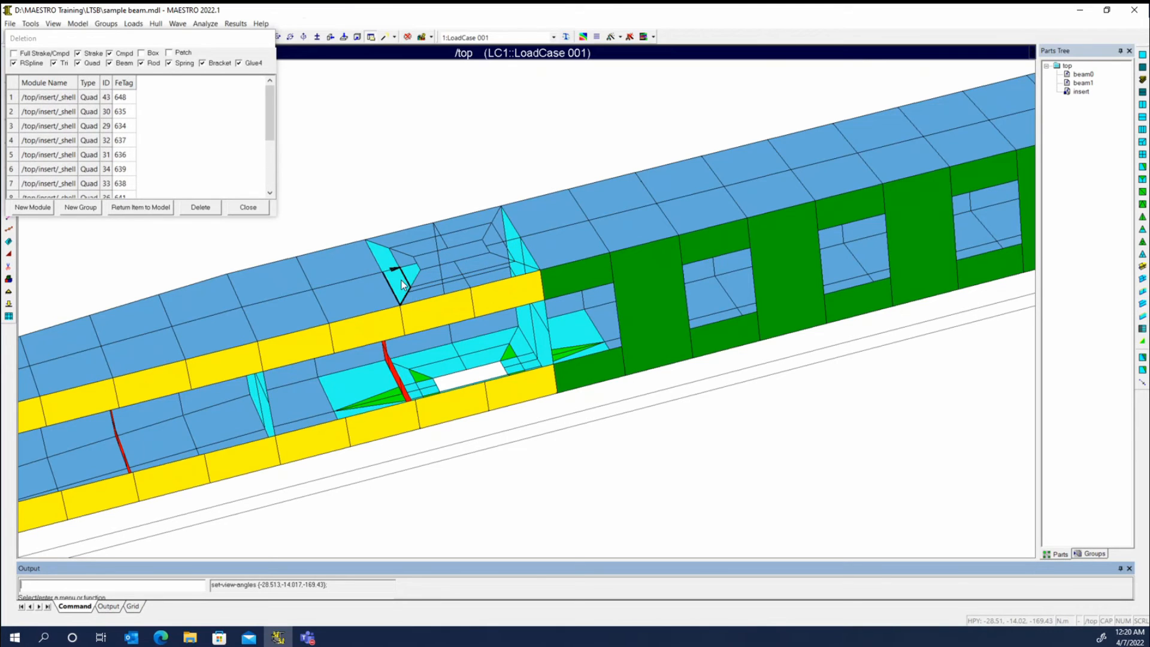
pyautogui.click(409, 277)
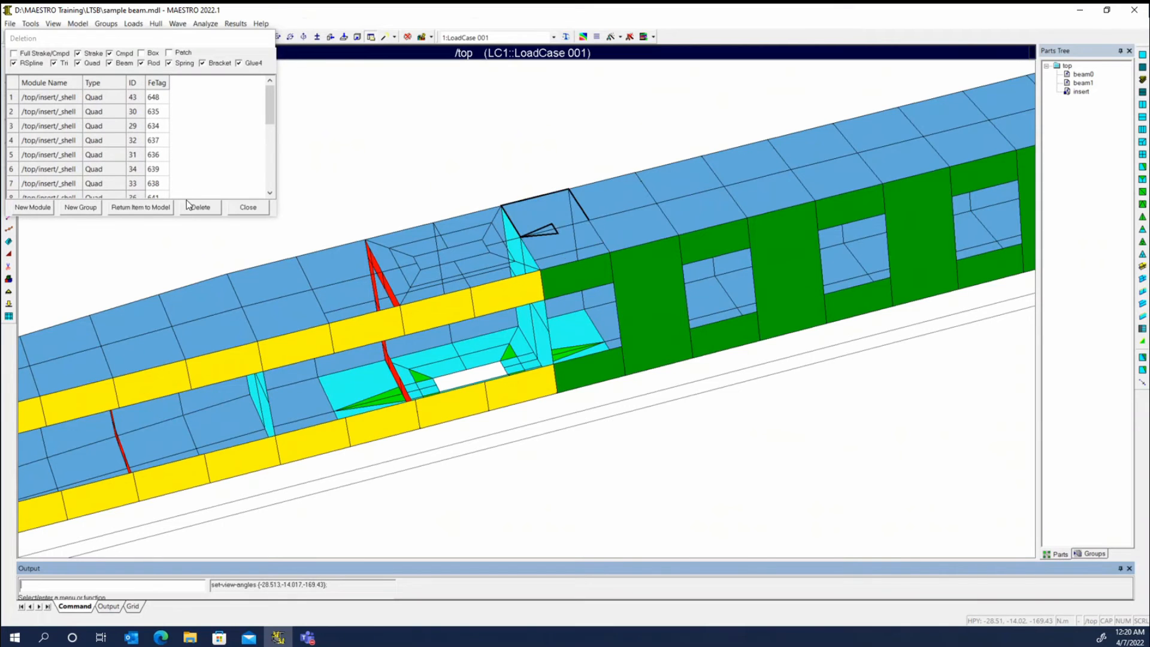
pyautogui.click(201, 206)
pyautogui.click(210, 156)
pyautogui.moveTo(423, 294); pyautogui.dragTo(422, 269, button='middle')
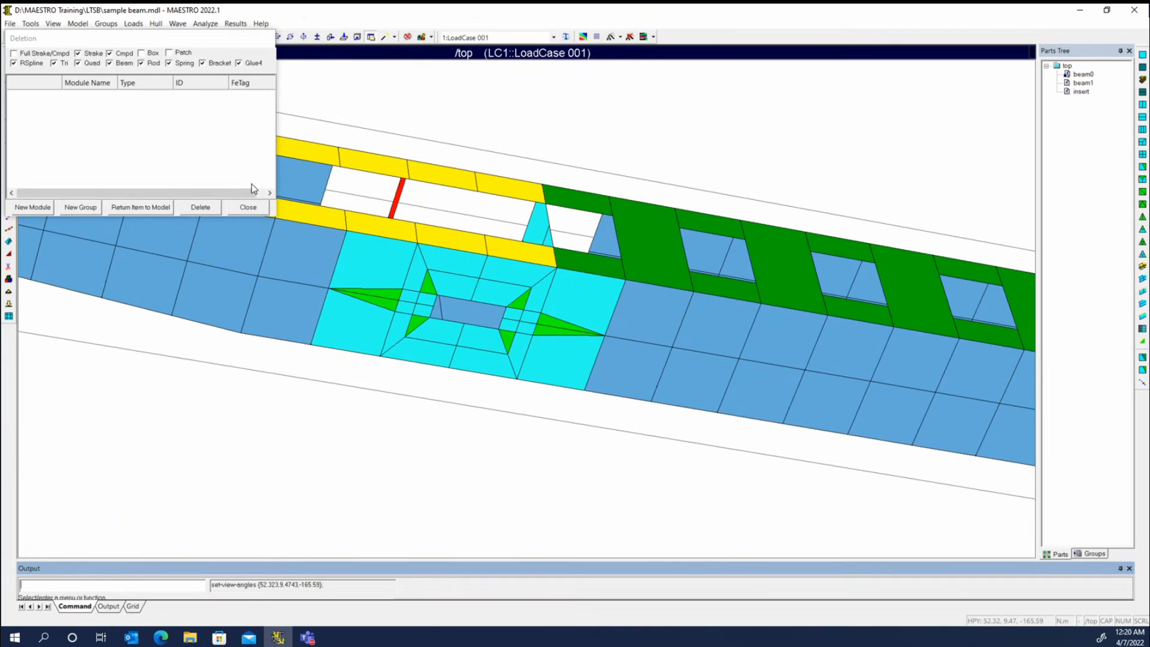
pyautogui.click(248, 207)
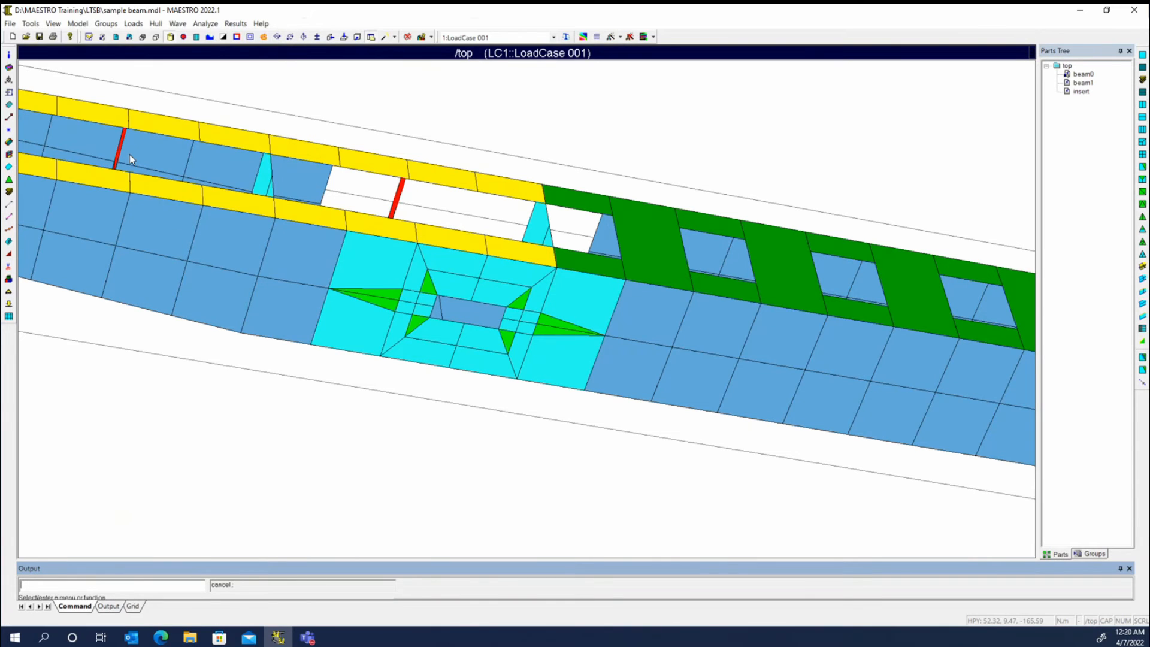
# - Start an element copy and pick quads 52, 51 and 53 and triangles 6 and 5 around the refined opening
pyautogui.click(78, 23)
pyautogui.moveTo(104, 159)
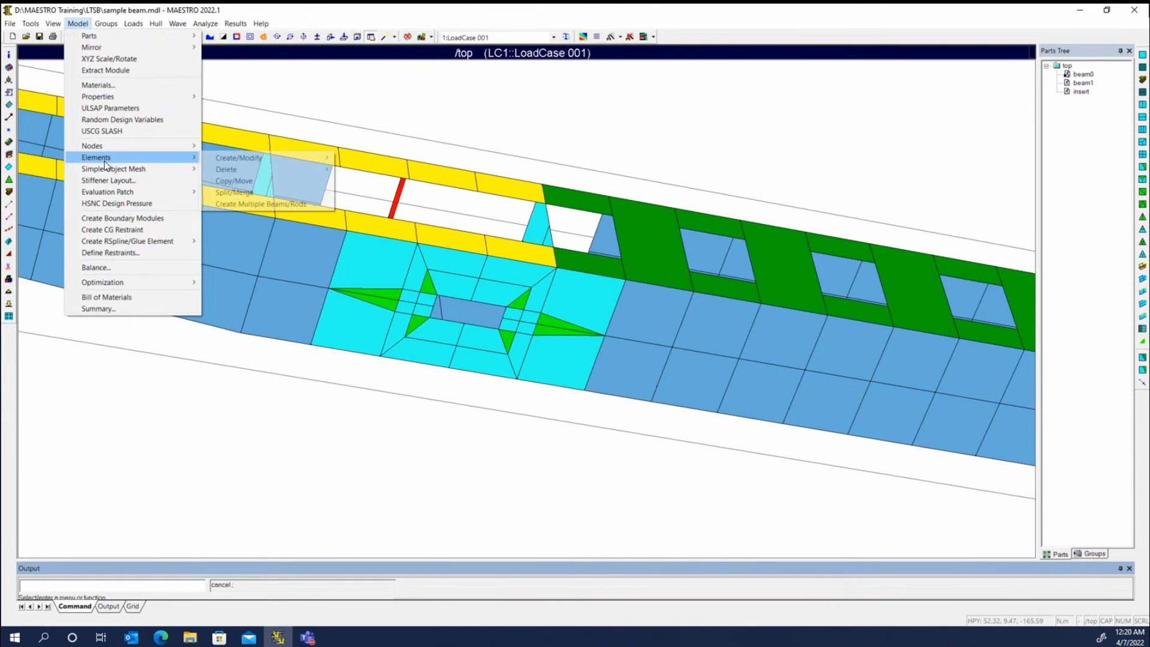
pyautogui.click(247, 182)
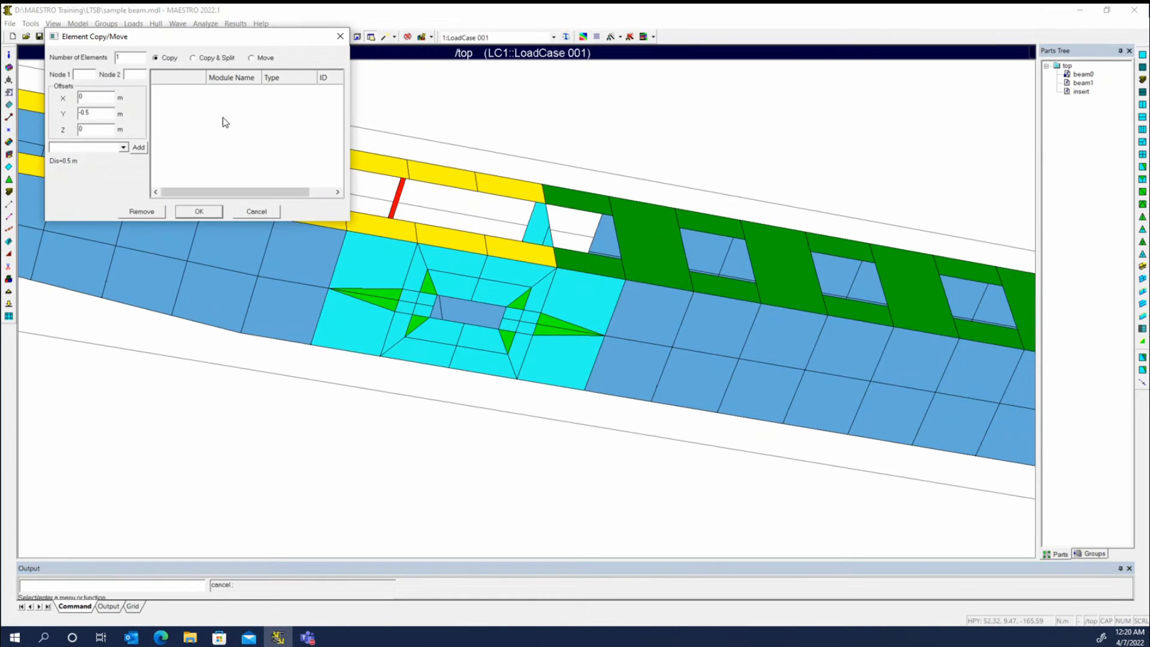
pyautogui.click(372, 271)
pyautogui.click(378, 291)
pyautogui.click(378, 301)
pyautogui.click(364, 315)
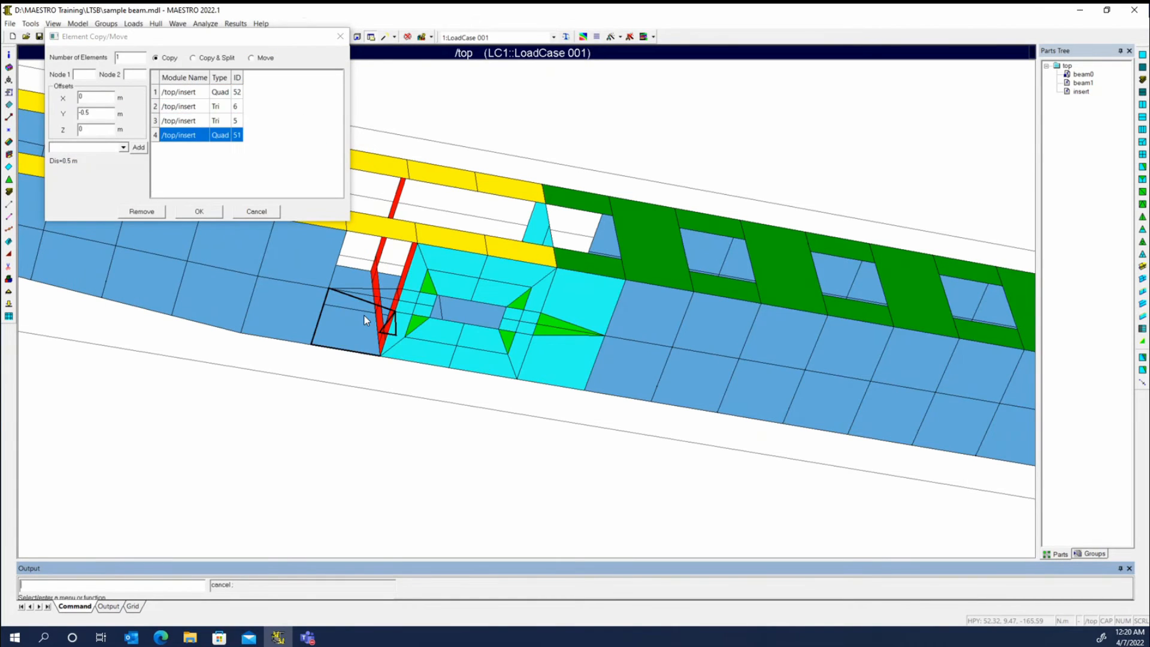
pyautogui.click(457, 291)
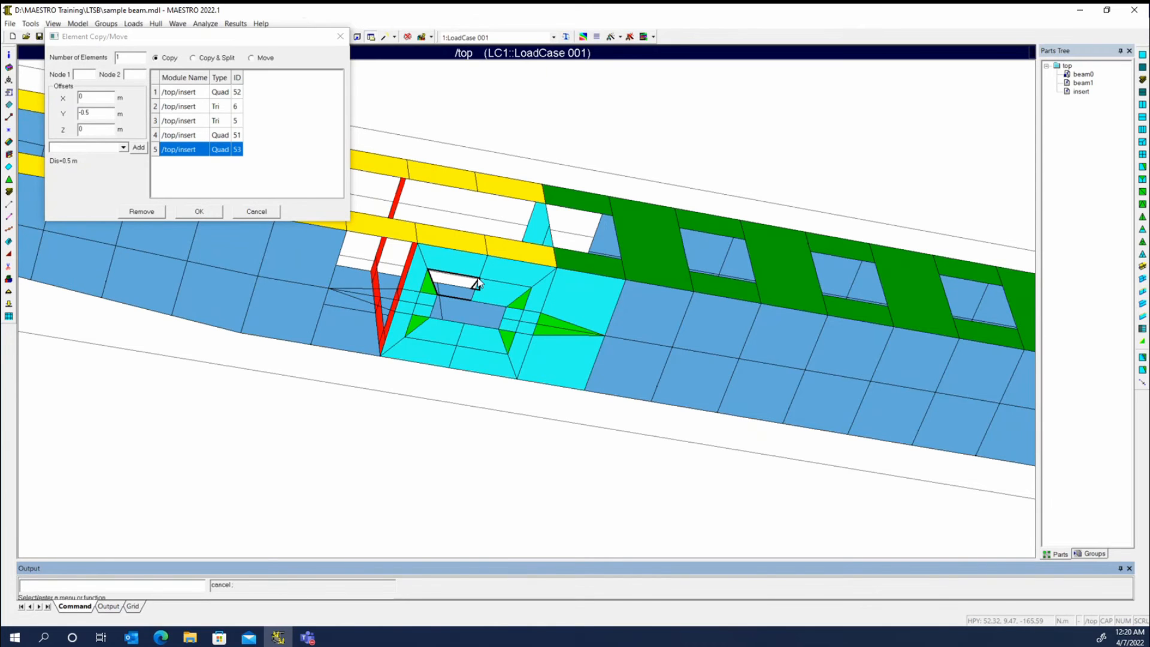
# - Add the remaining refined plates by advanced seed, limiting the range from X 3, Y 0, Z 0 to X 2.25, Y 0, Z 0.5
pyautogui.rightClick(293, 127)
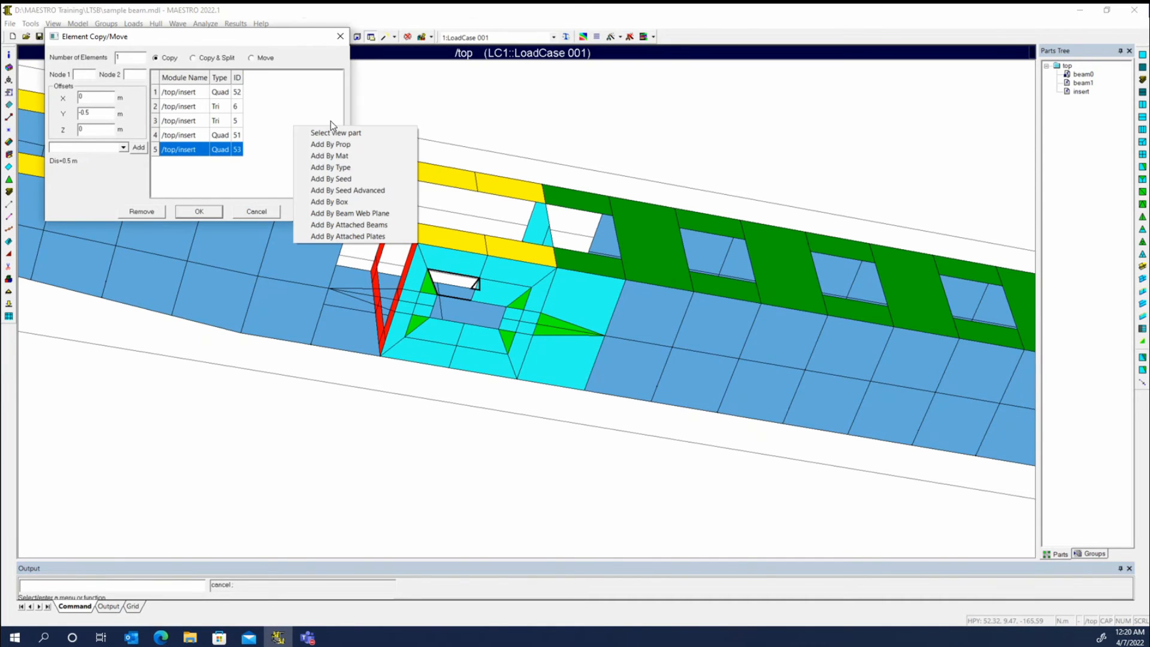
pyautogui.click(351, 192)
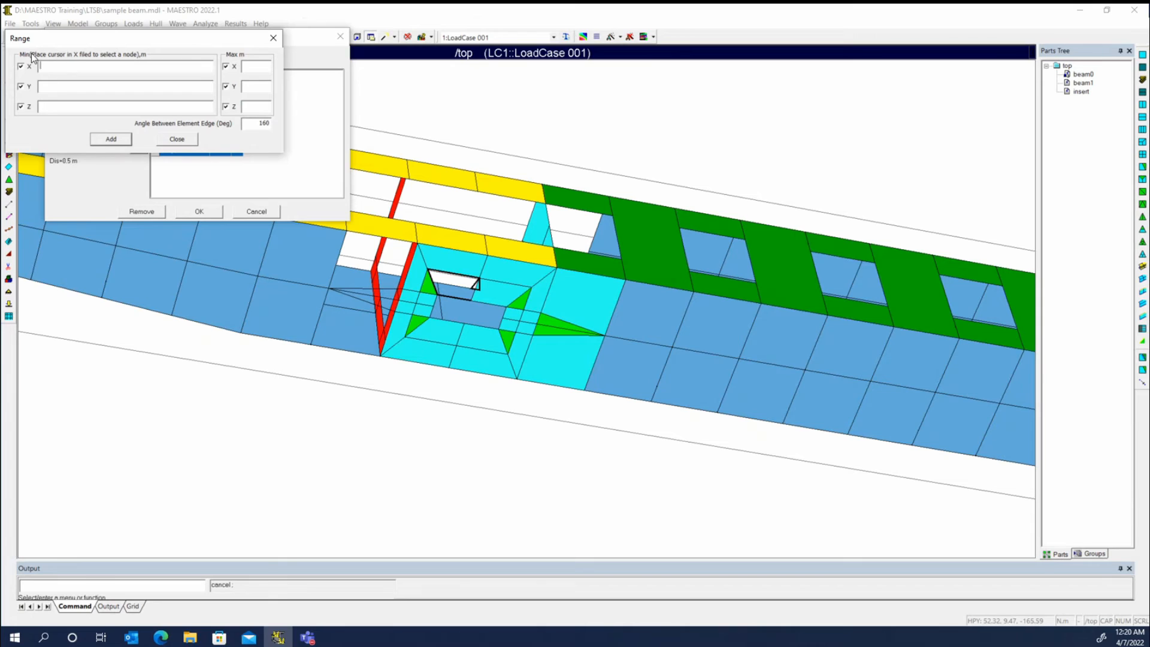
pyautogui.click(421, 252)
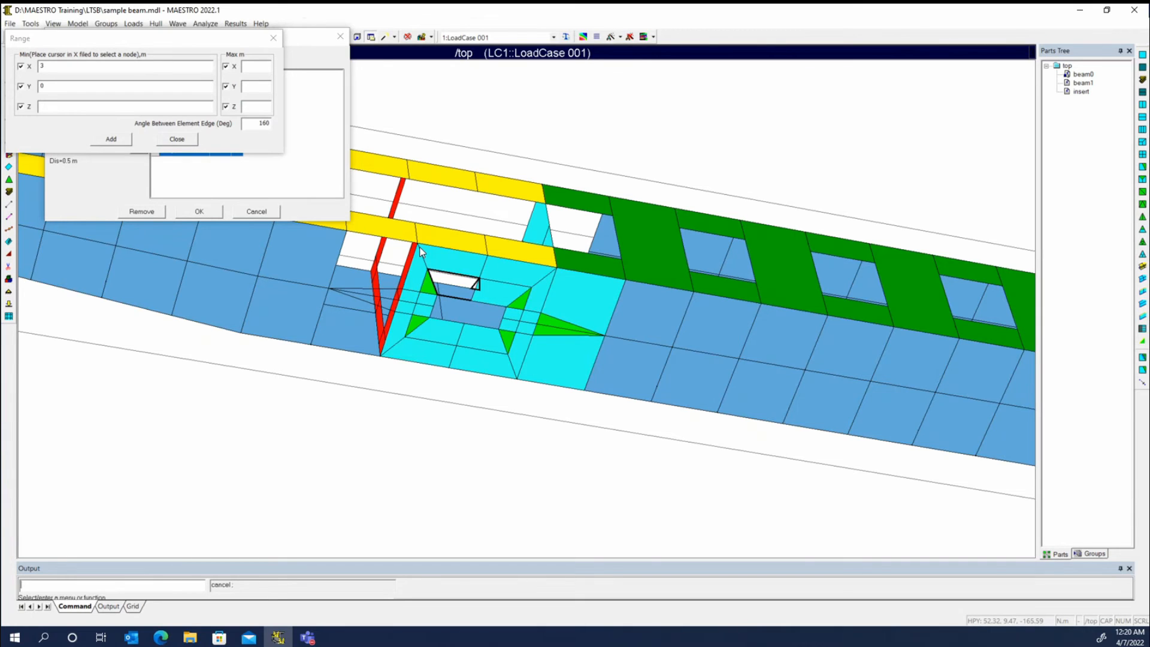
pyautogui.click(584, 390)
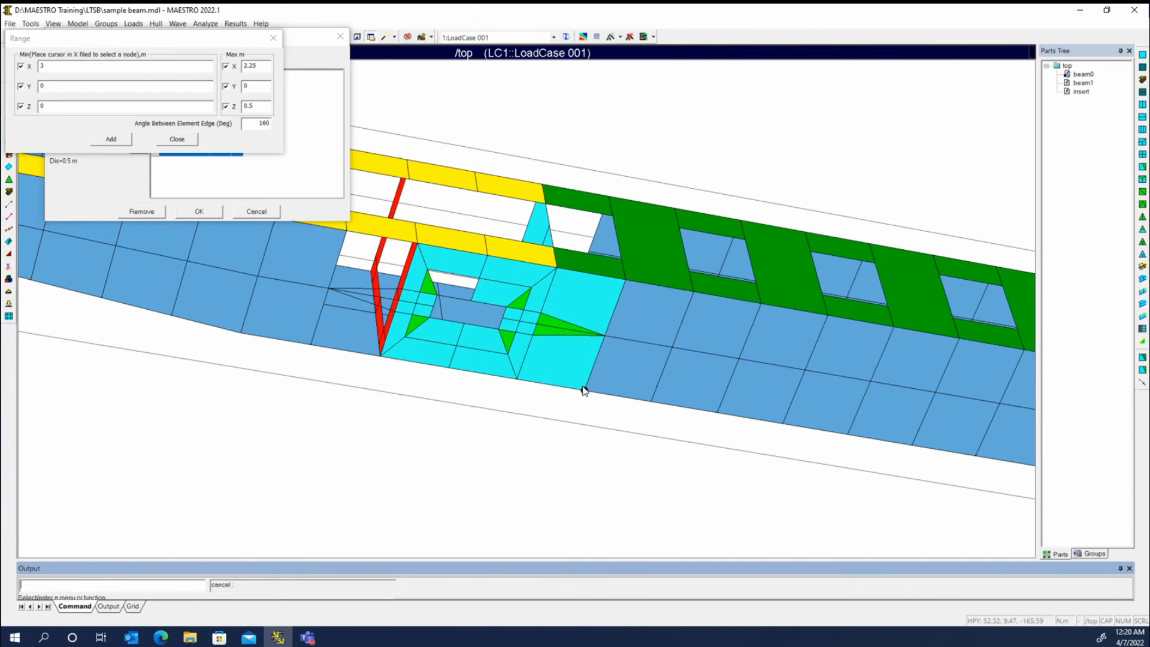
pyautogui.click(118, 142)
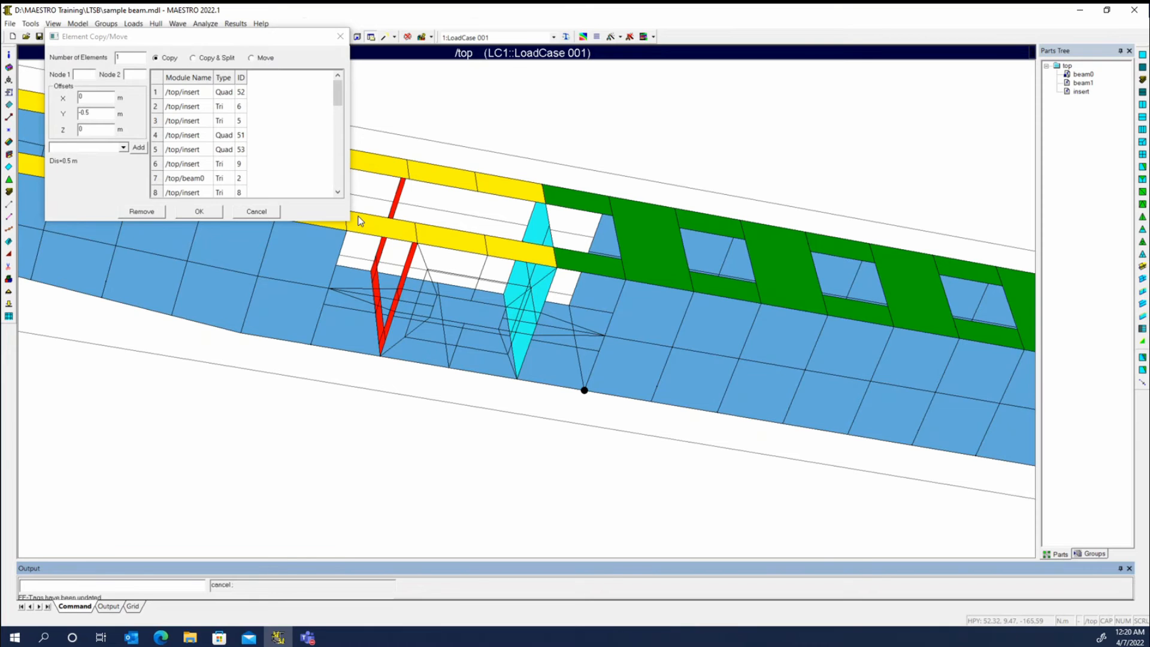
# - Set the copy offset to 0.5 m in Y using nodes 298 and 295, and copy the refined plates to the opposite side
pyautogui.moveTo(541, 287); pyautogui.dragTo(494, 302, button='middle')
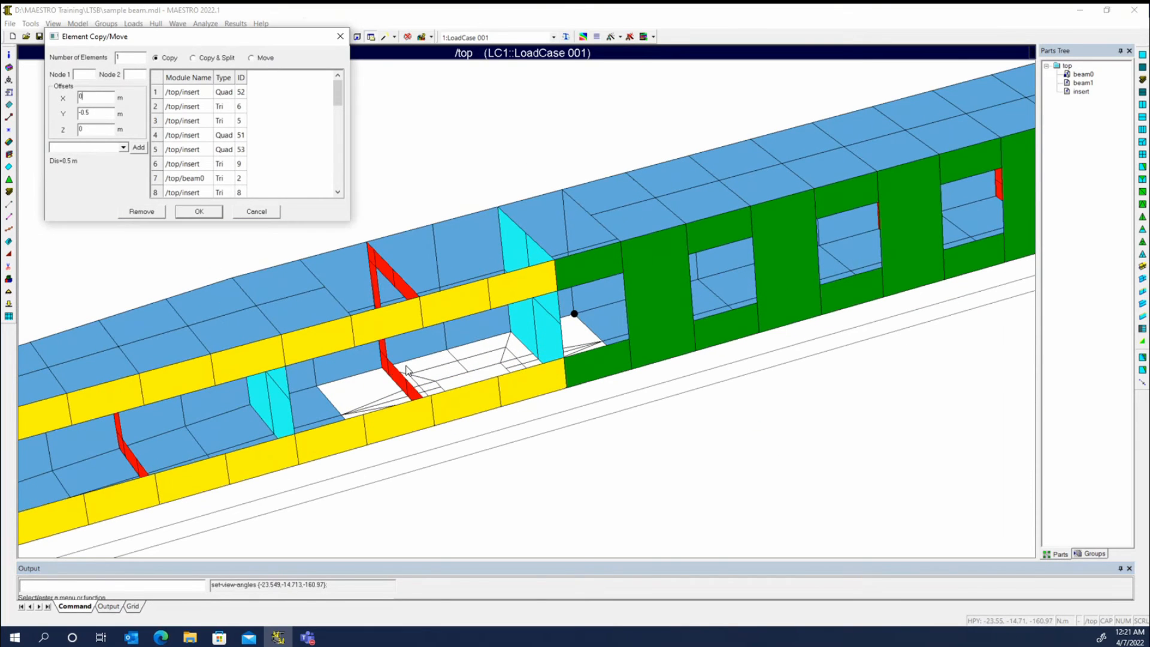
pyautogui.click(381, 367)
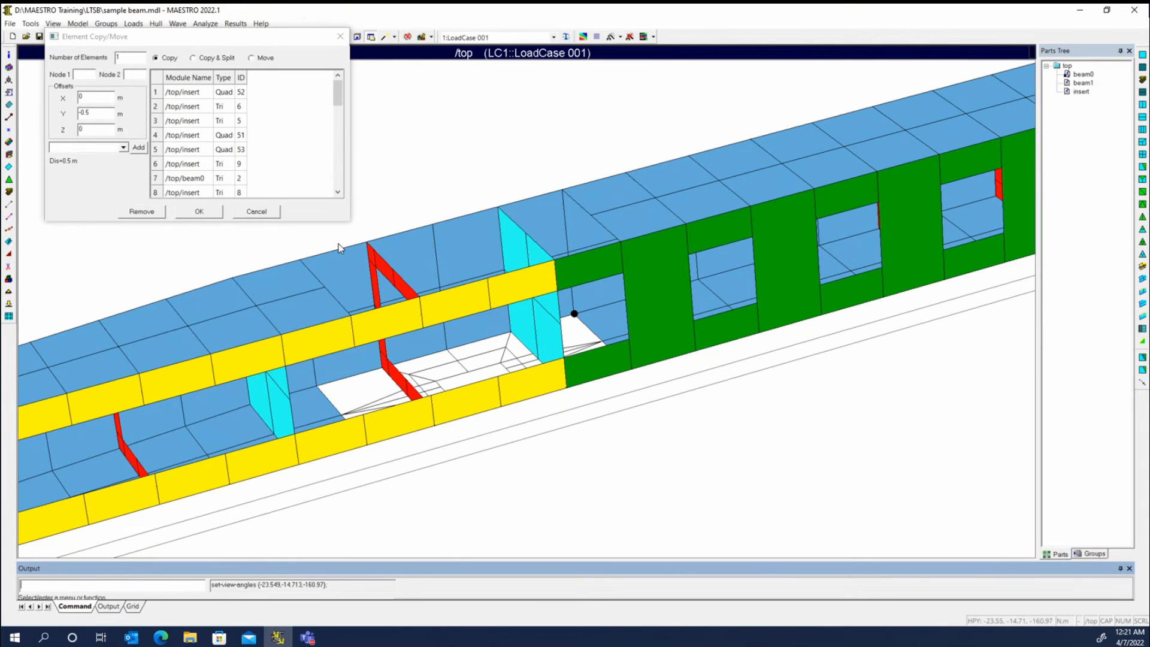
pyautogui.click(382, 367)
pyautogui.click(366, 242)
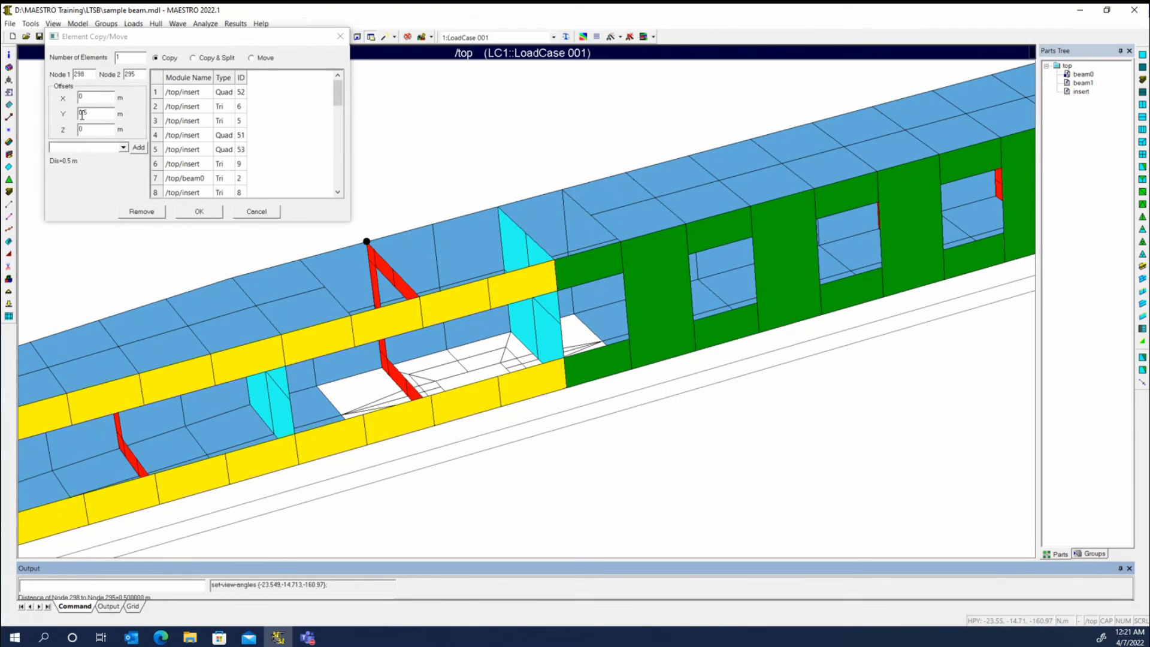
pyautogui.click(199, 211)
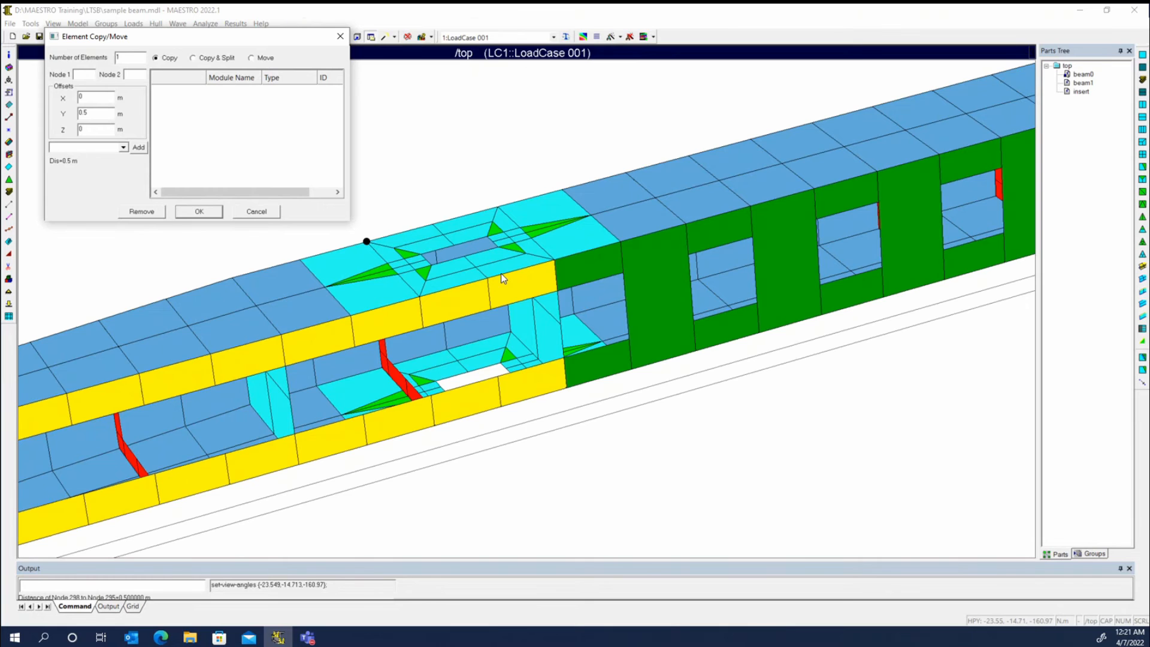
pyautogui.press('Escape')
# - Convert the two strake frame beams crossing beside the copied opening into additional beams
pyautogui.scroll(-3, 577, 295)
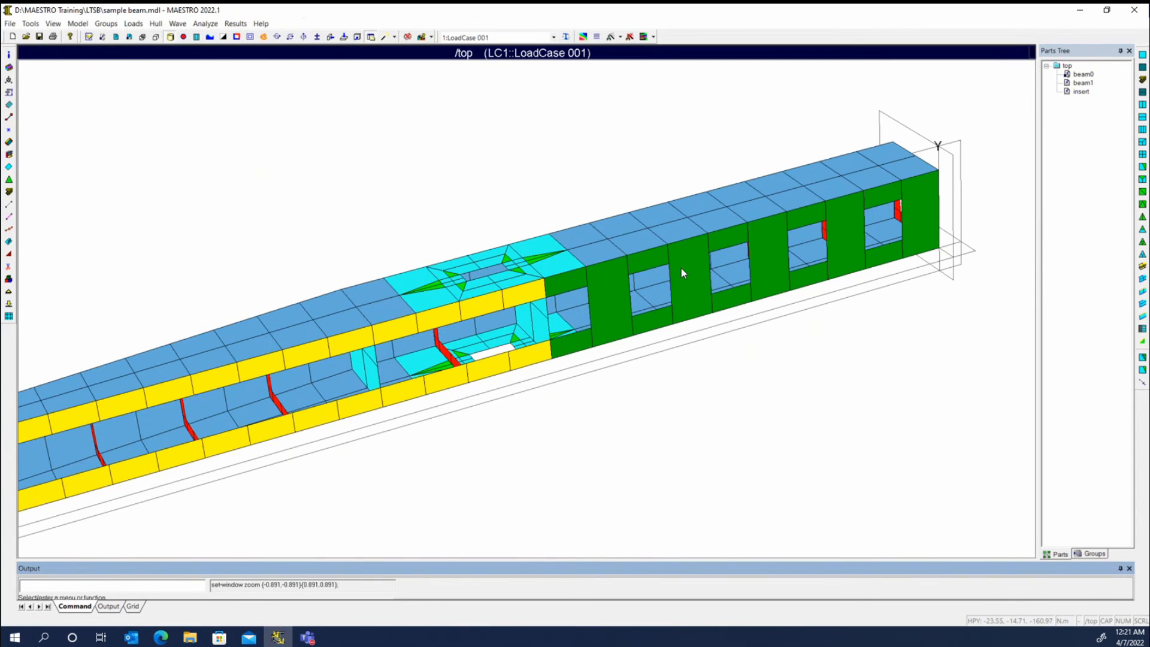
pyautogui.moveTo(566, 339); pyautogui.dragTo(581, 321, button='middle')
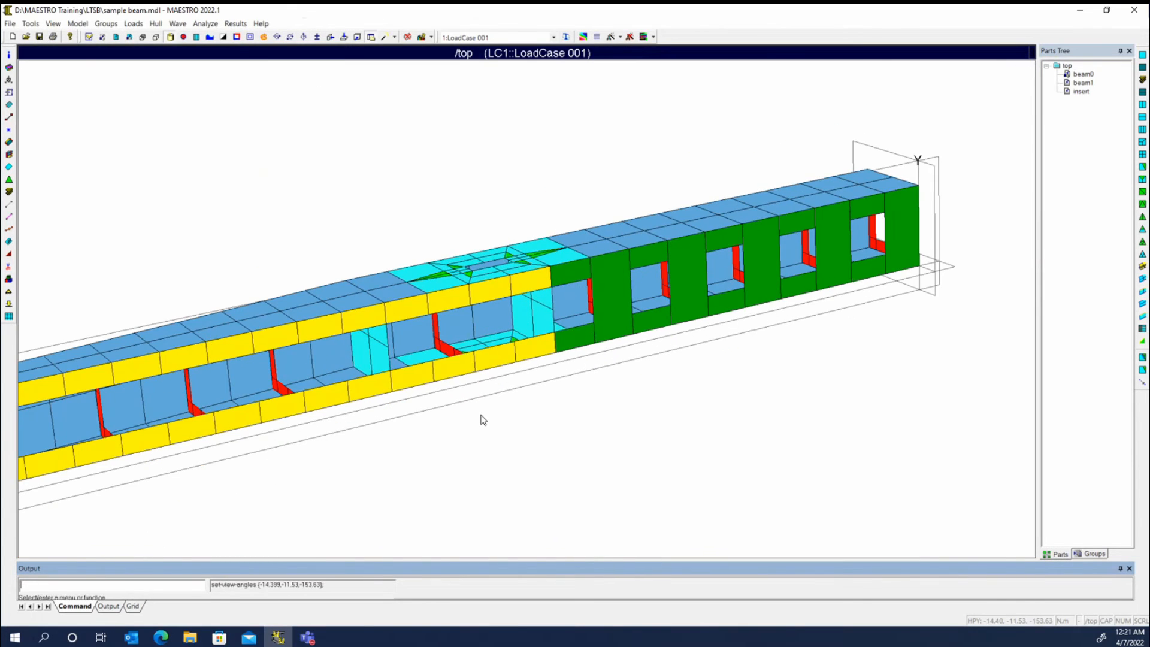
pyautogui.moveTo(480, 419); pyautogui.dragTo(504, 304, button='middle')
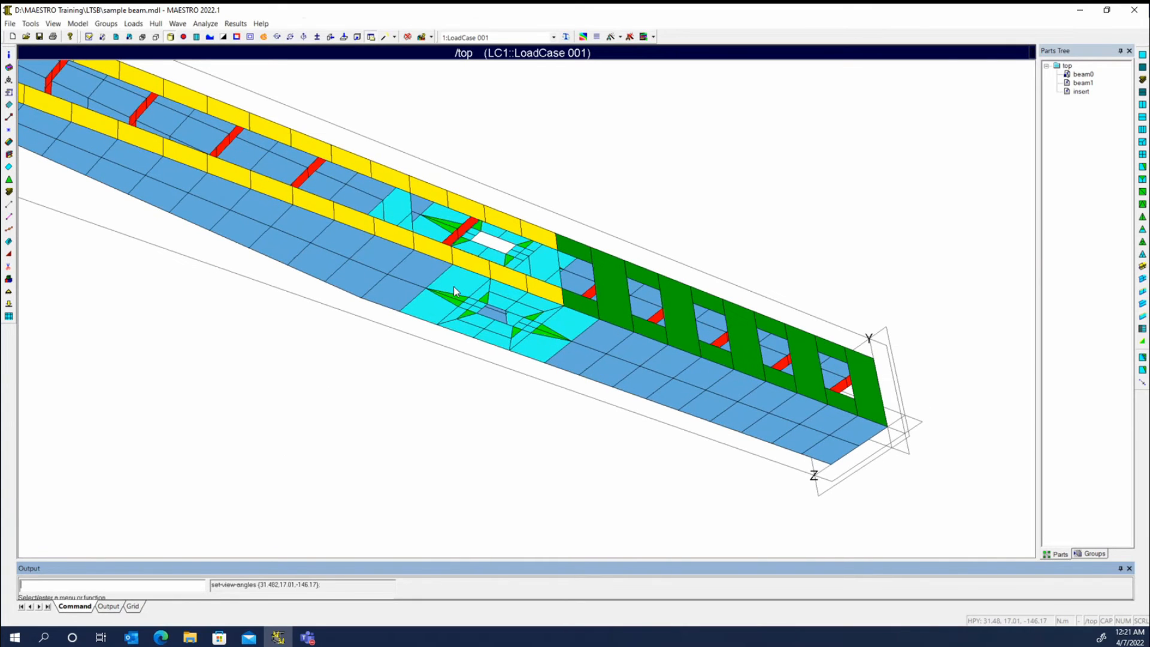
pyautogui.scroll(3, 539, 212)
pyautogui.scroll(3, 539, 212)
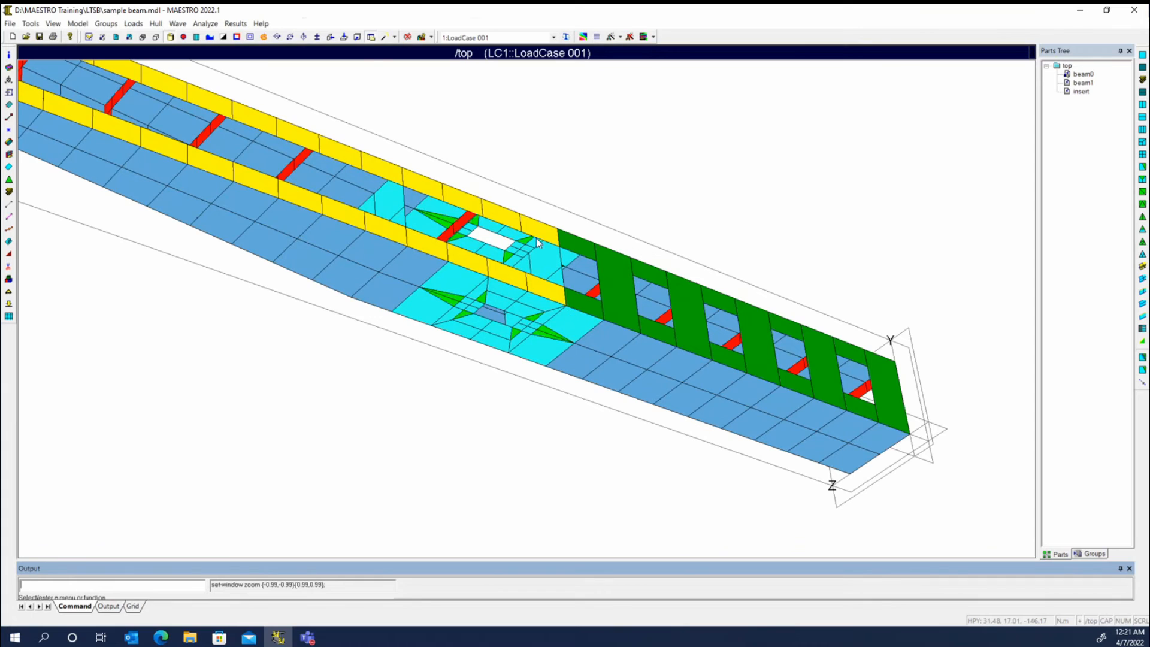
pyautogui.scroll(5, 562, 261)
pyautogui.moveTo(595, 247); pyautogui.dragTo(582, 305, button='middle')
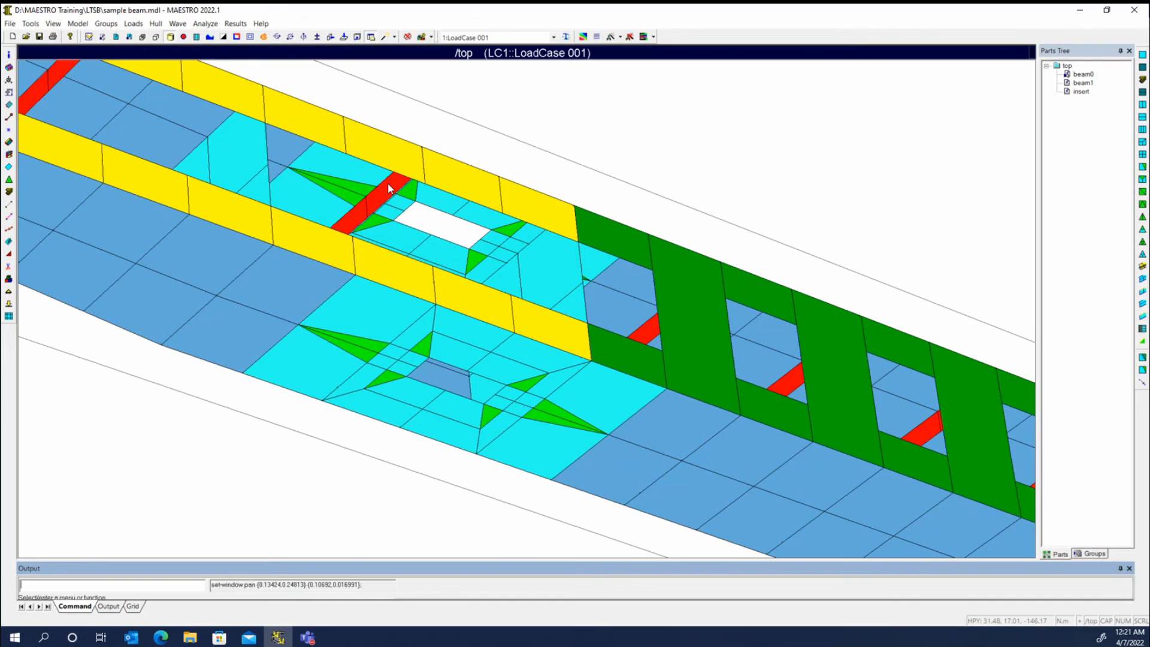
pyautogui.click(1142, 81)
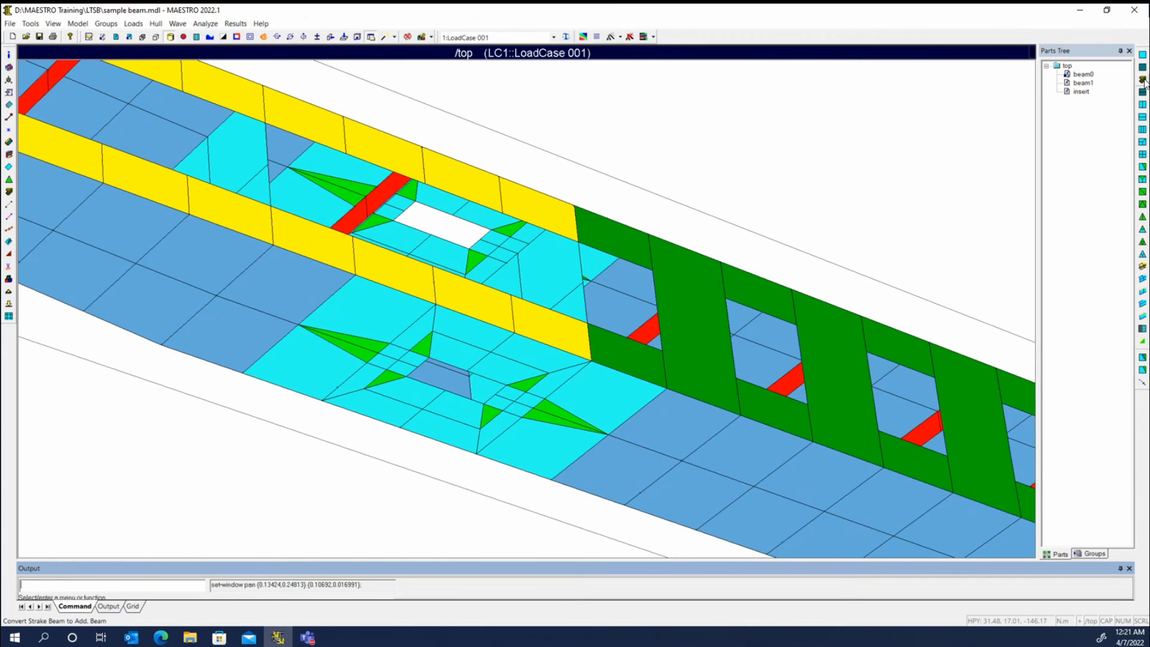
pyautogui.click(1143, 80)
pyautogui.click(383, 194)
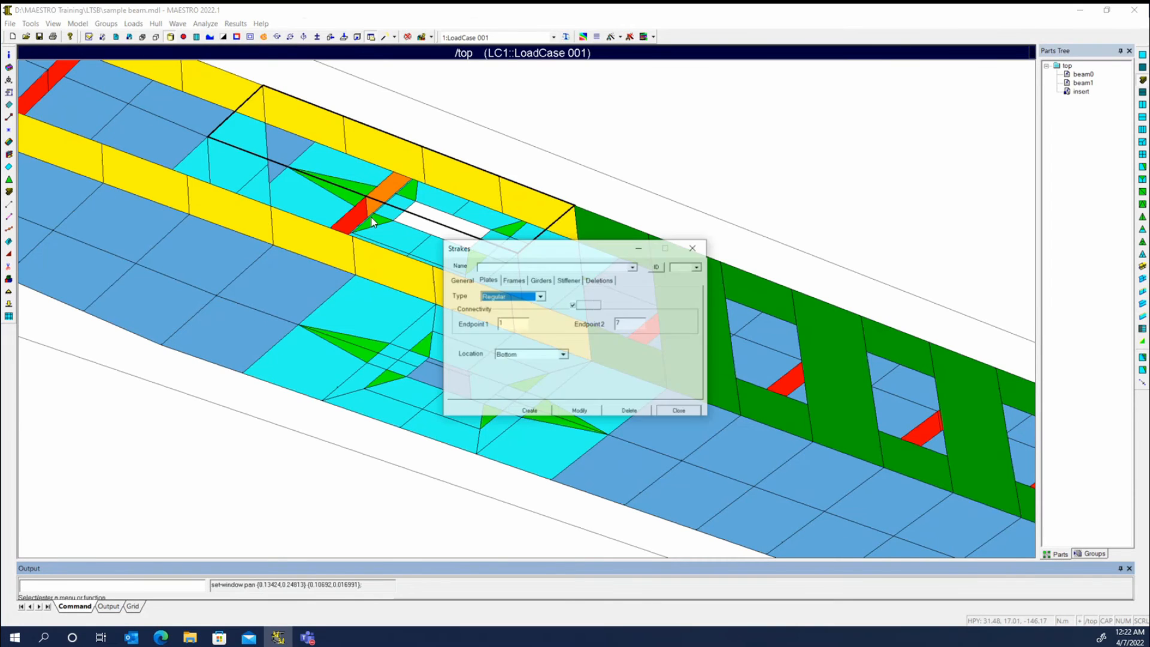
pyautogui.click(359, 215)
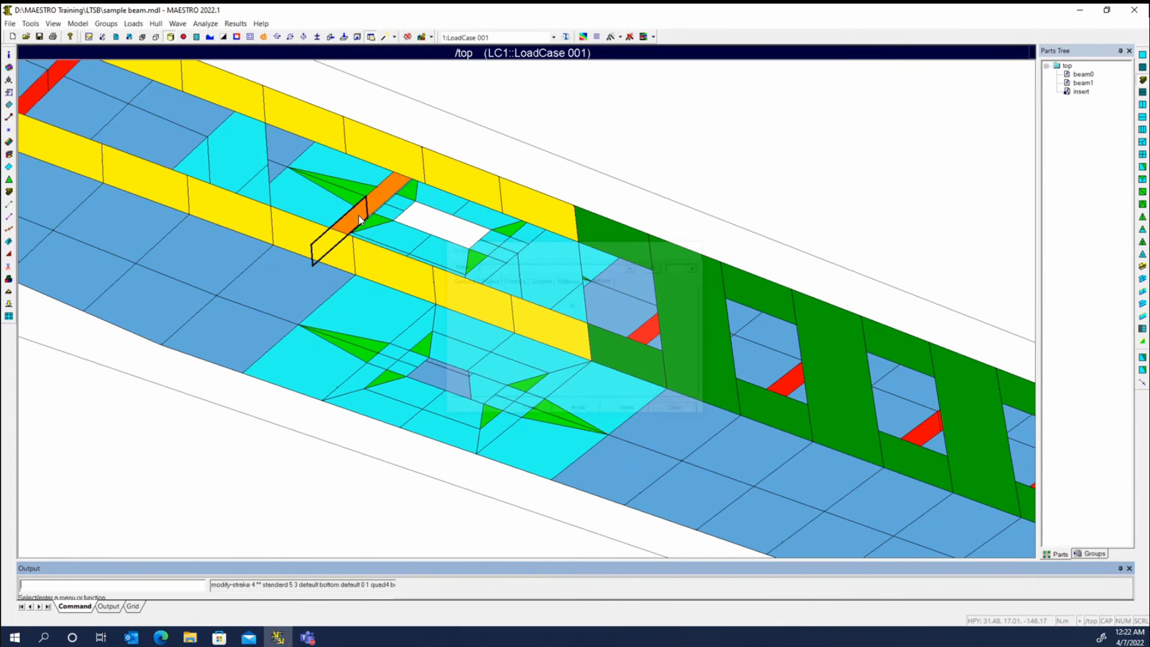
pyautogui.press('Escape')
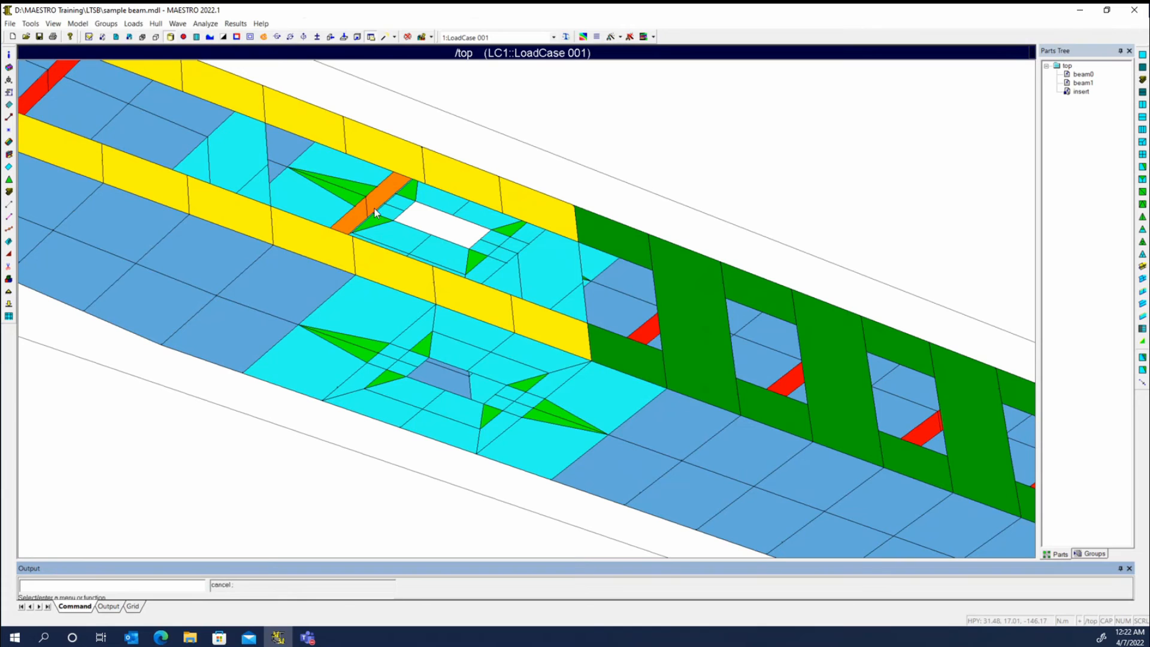
# - Split the converted frame beams beside the copied opening into shorter bars
pyautogui.scroll(-5, 443, 185)
pyautogui.moveTo(537, 176); pyautogui.dragTo(751, 265, button='middle')
pyautogui.scroll(4, 540, 236)
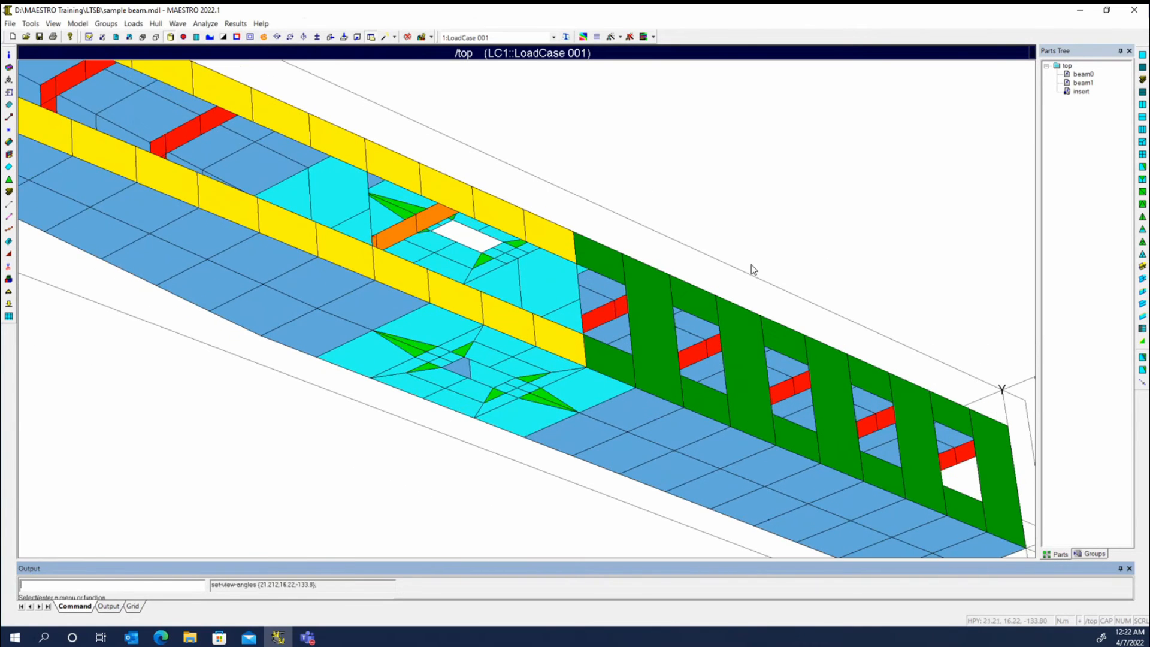
pyautogui.click(1143, 267)
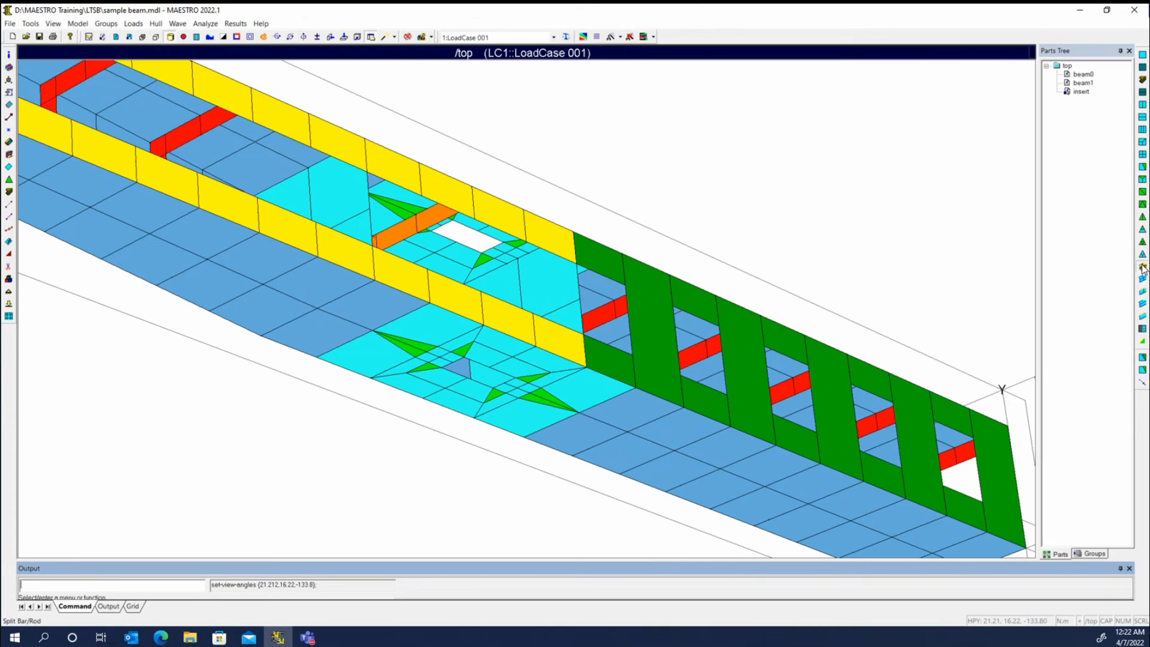
pyautogui.click(434, 219)
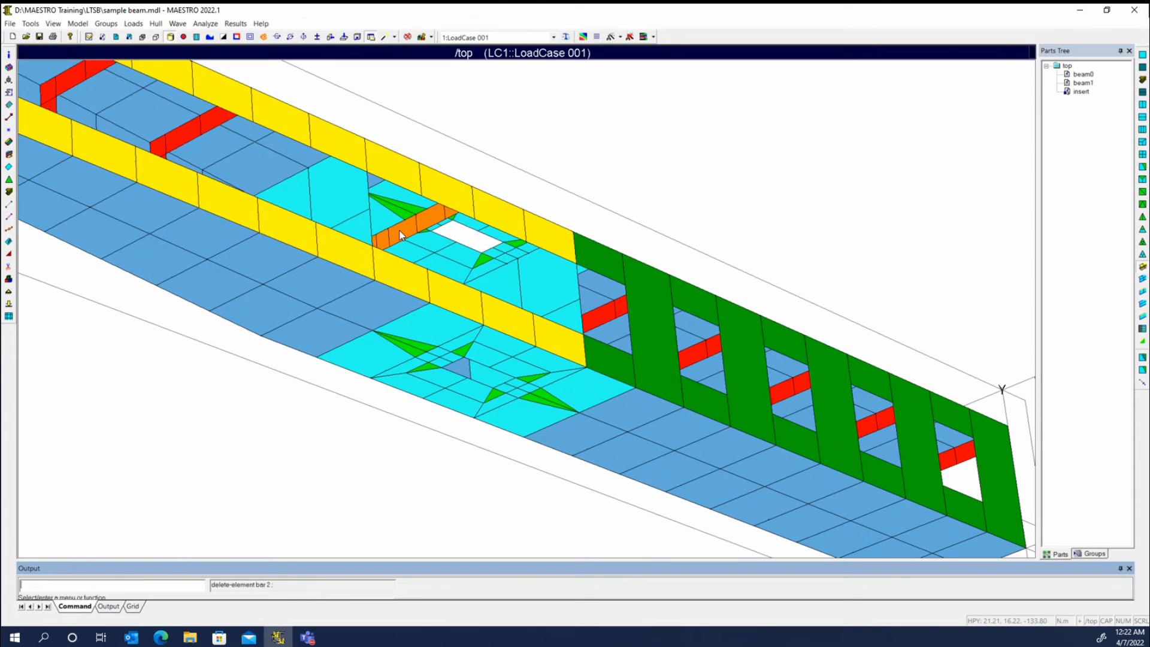
pyautogui.press('Escape')
# - Display the model's nodes and check the split beams' nodes against the refined plate mesh around the copied opening
pyautogui.scroll(1, 410, 213)
pyautogui.moveTo(478, 176); pyautogui.dragTo(425, 197, button='middle')
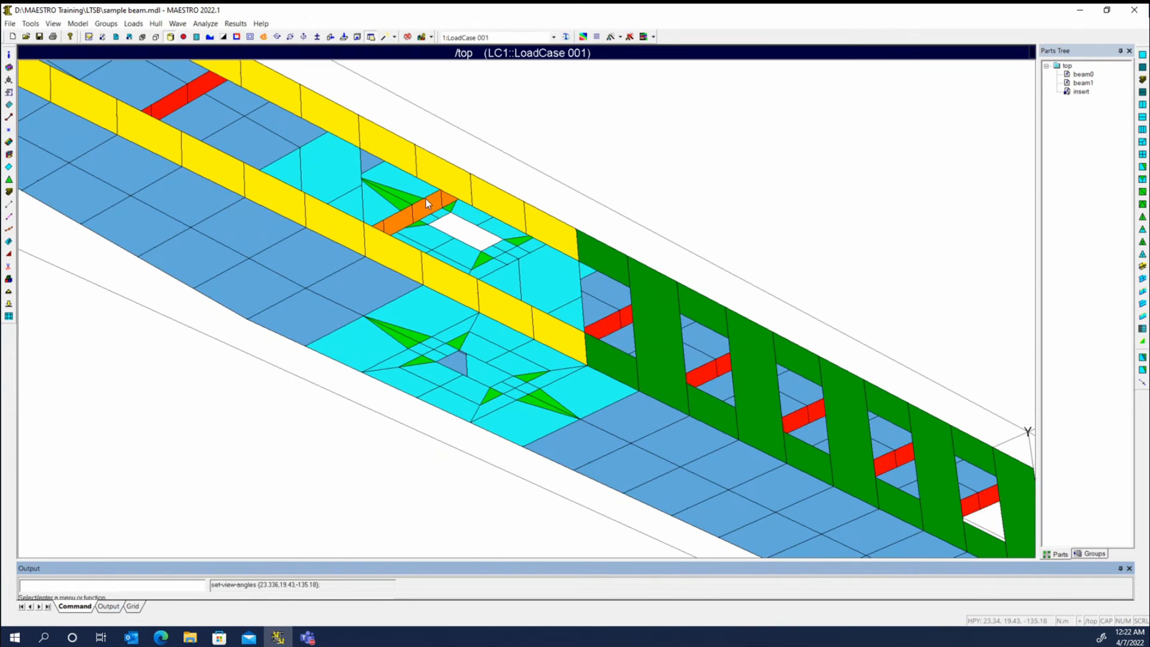
pyautogui.click(184, 36)
pyautogui.moveTo(495, 236); pyautogui.dragTo(517, 217, button='middle')
pyautogui.scroll(8, 590, 195)
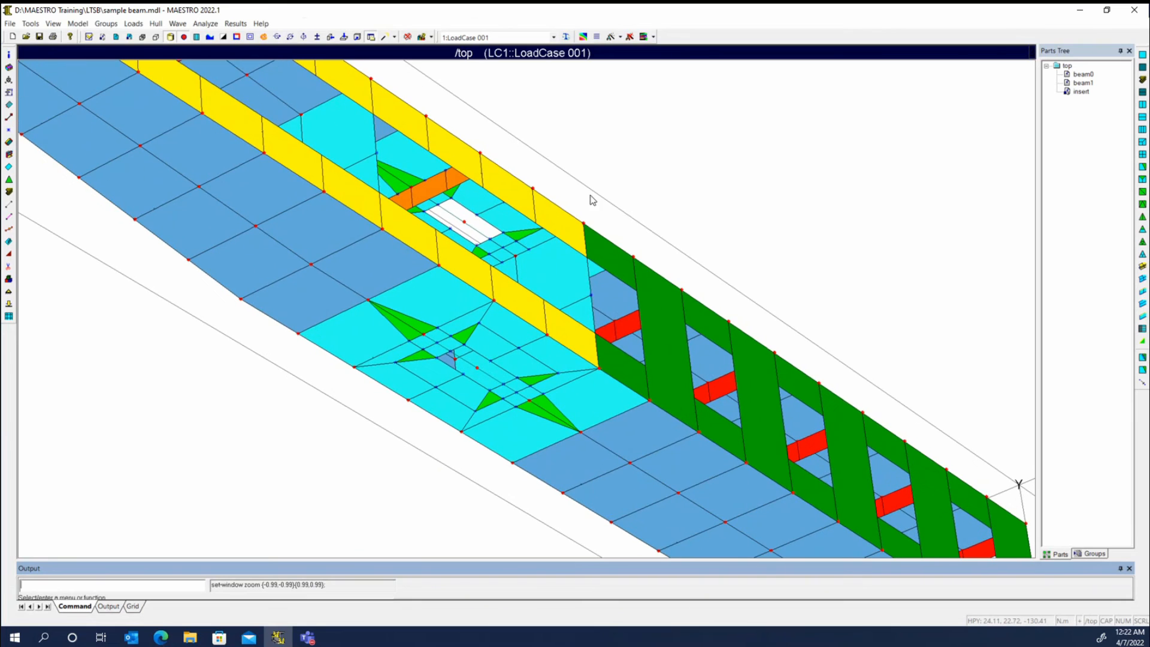
pyautogui.moveTo(623, 225); pyautogui.dragTo(430, 340, button='middle')
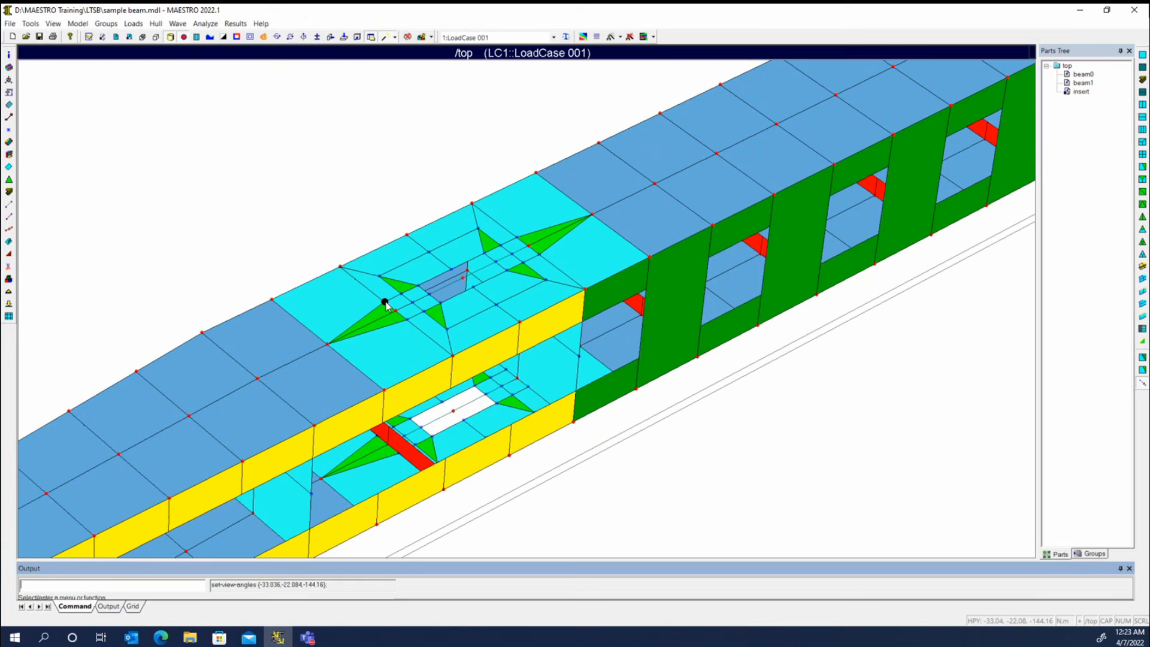
pyautogui.press('Escape')
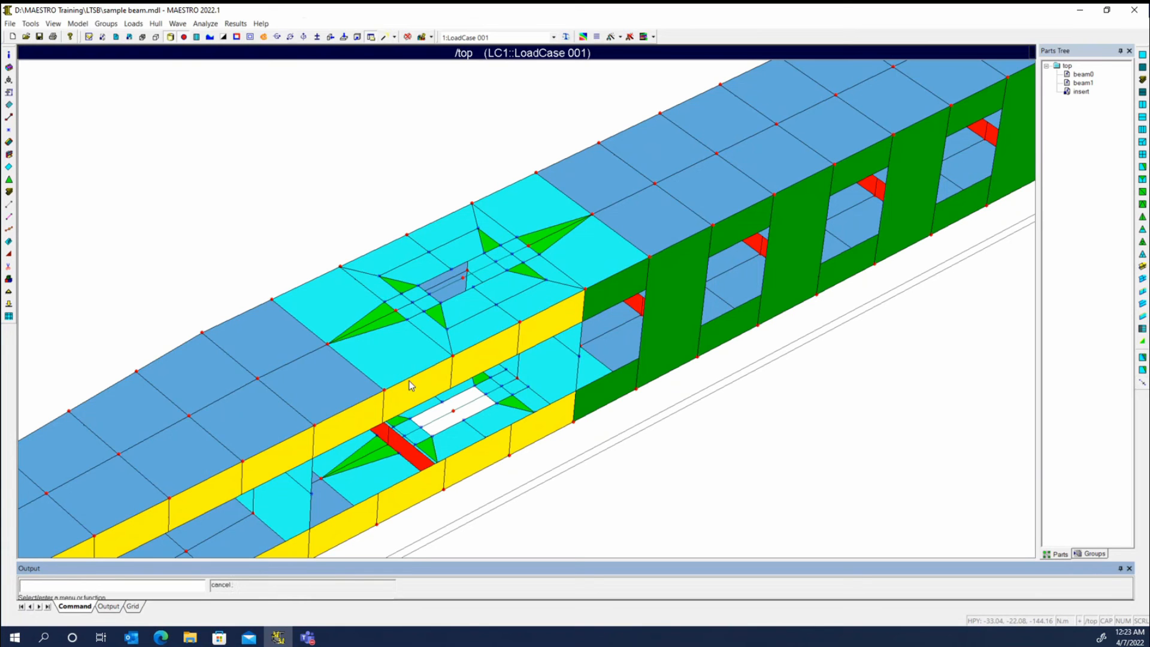
# - Convert the two strake frame beams crossing beside the original refined opening into additional beams
pyautogui.moveTo(408, 380)
pyautogui.mouseDown(button='middle')
pyautogui.moveTo(482, 296)
pyautogui.moveTo(596, 334)
pyautogui.moveTo(629, 285)
pyautogui.moveTo(397, 177)
pyautogui.mouseUp(button='middle')
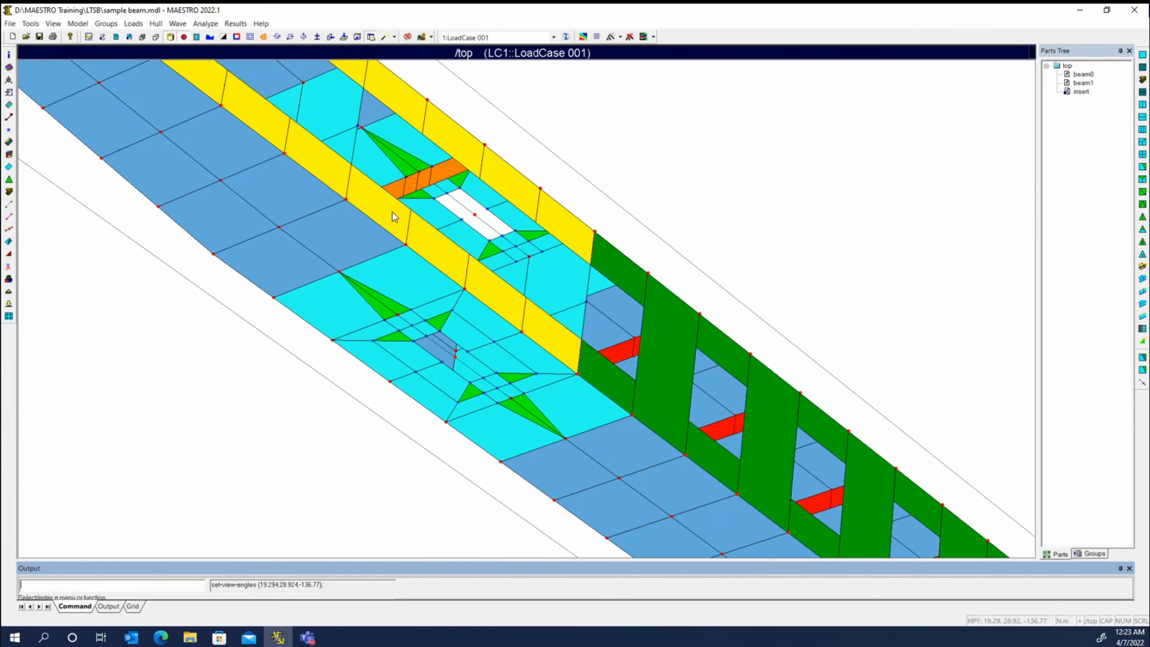
pyautogui.moveTo(393, 212); pyautogui.dragTo(530, 332, button='middle')
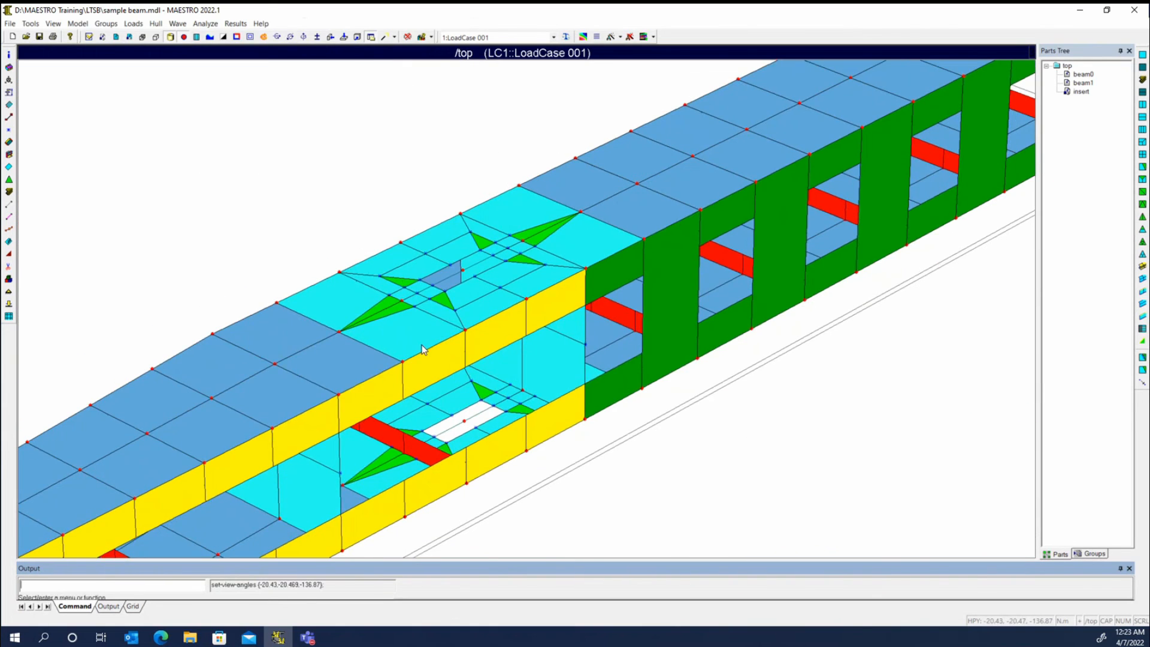
pyautogui.moveTo(422, 349); pyautogui.dragTo(446, 342, button='middle')
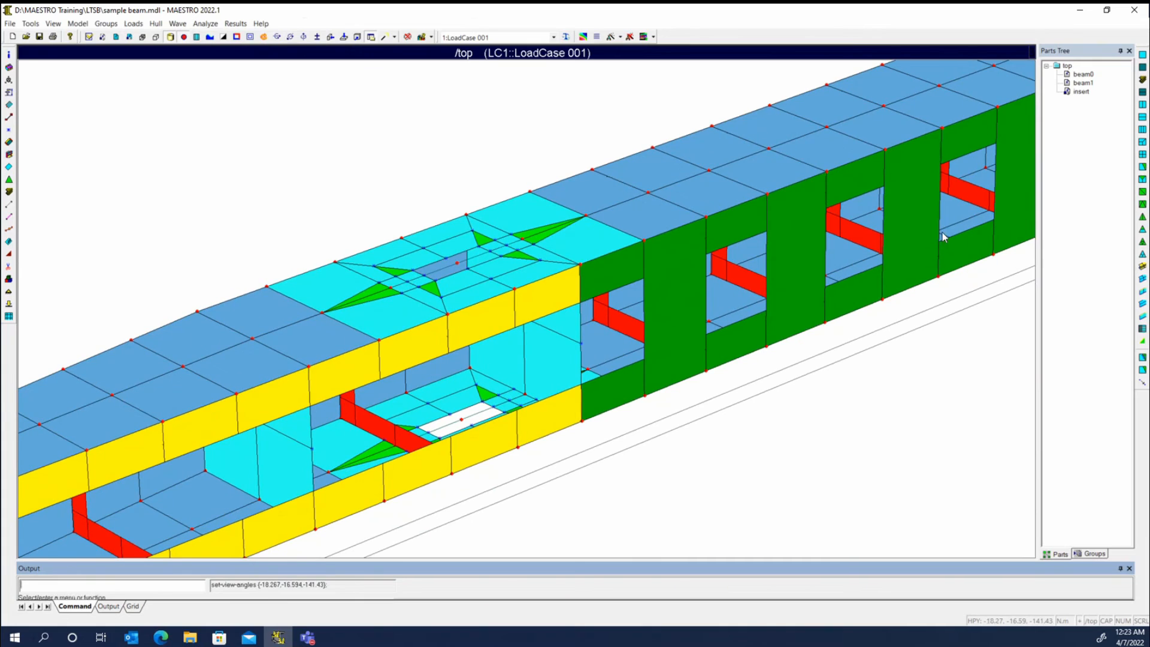
pyautogui.click(1143, 80)
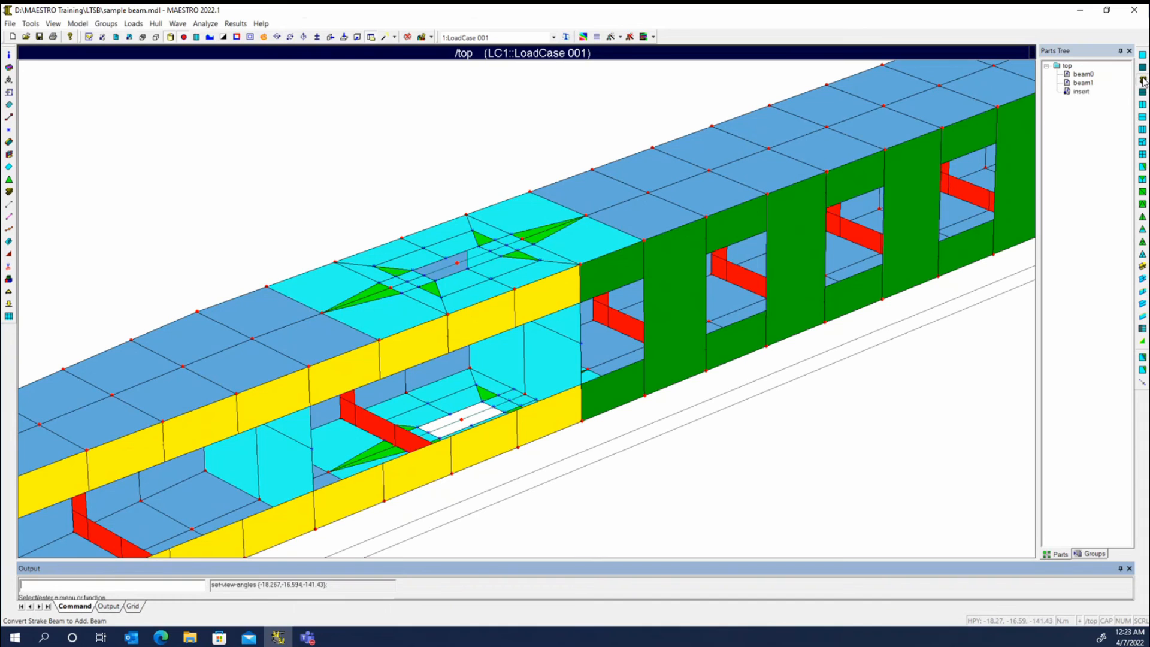
pyautogui.click(405, 443)
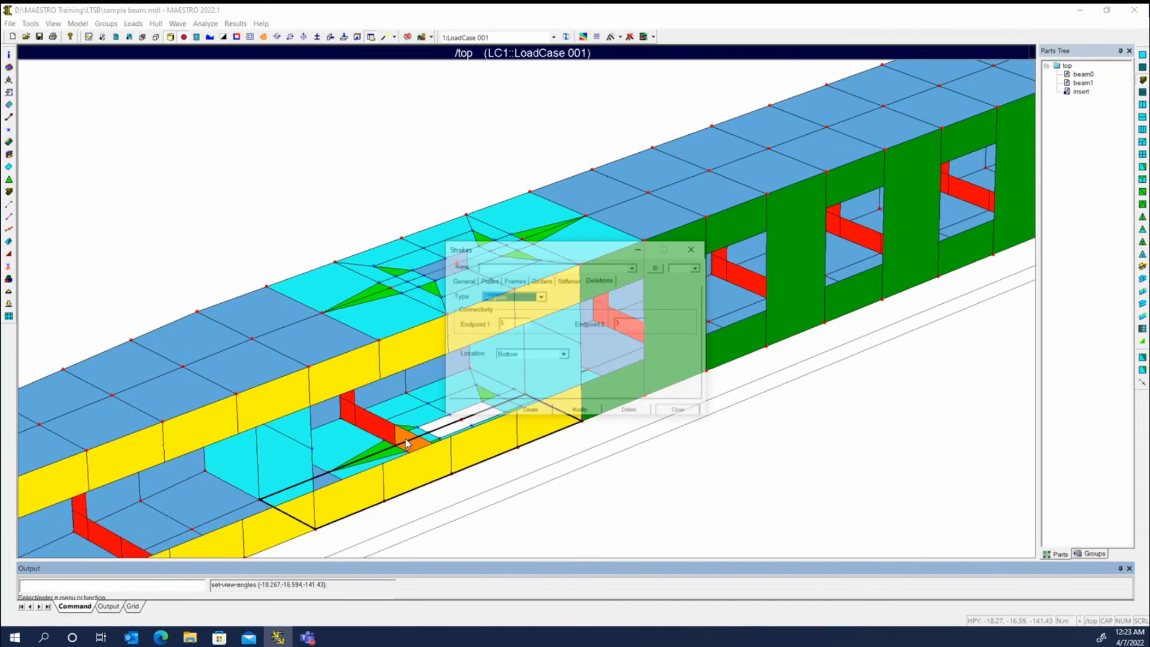
pyautogui.click(374, 426)
pyautogui.press('Escape')
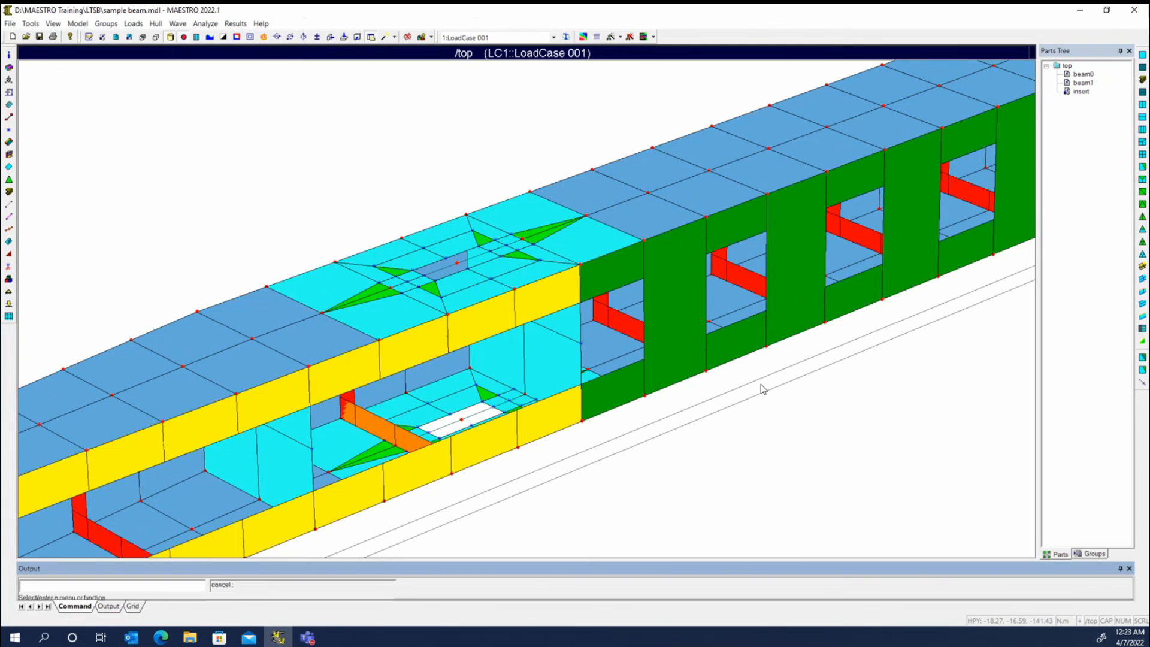
# - Split the converted frame beams beside the original opening into shorter bars
pyautogui.click(1142, 268)
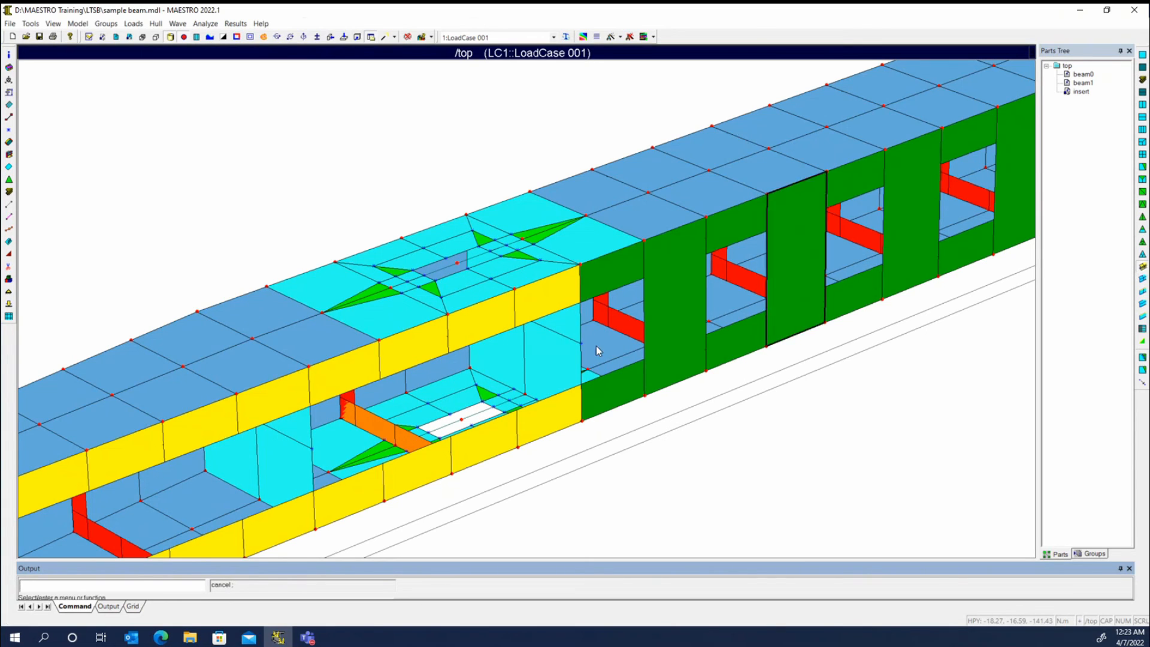
pyautogui.click(406, 444)
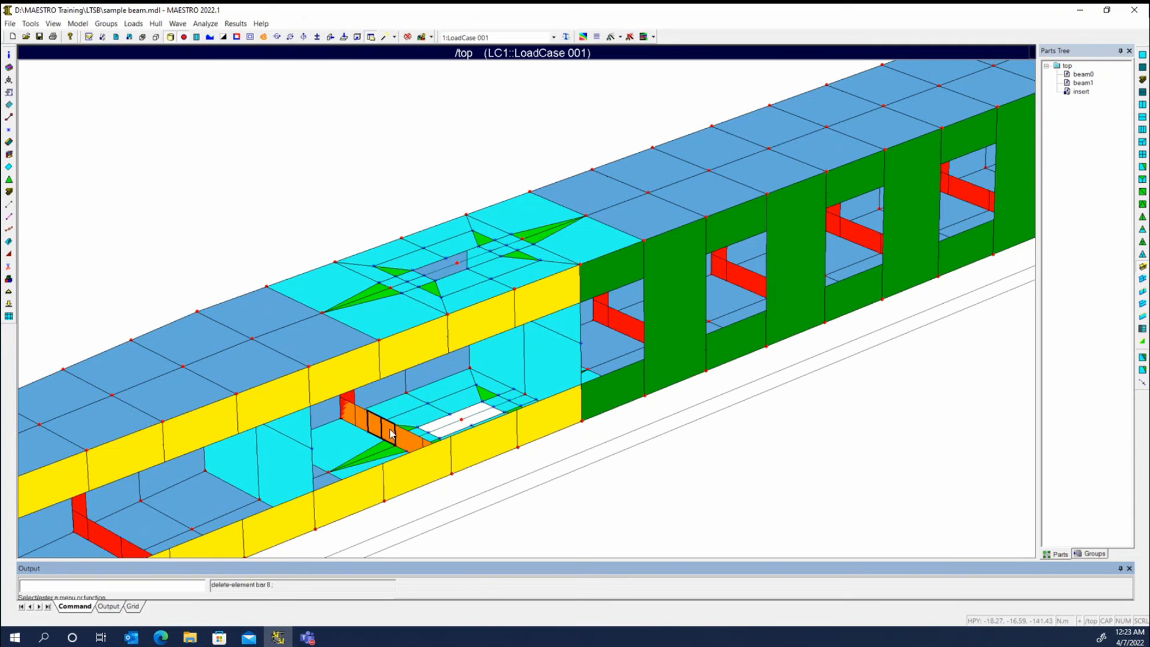
pyautogui.press('Escape')
# - Merge the split frame beam's nodes with the neighbouring refined plate nodes beside the original opening
pyautogui.moveTo(571, 400); pyautogui.dragTo(748, 472, button='middle')
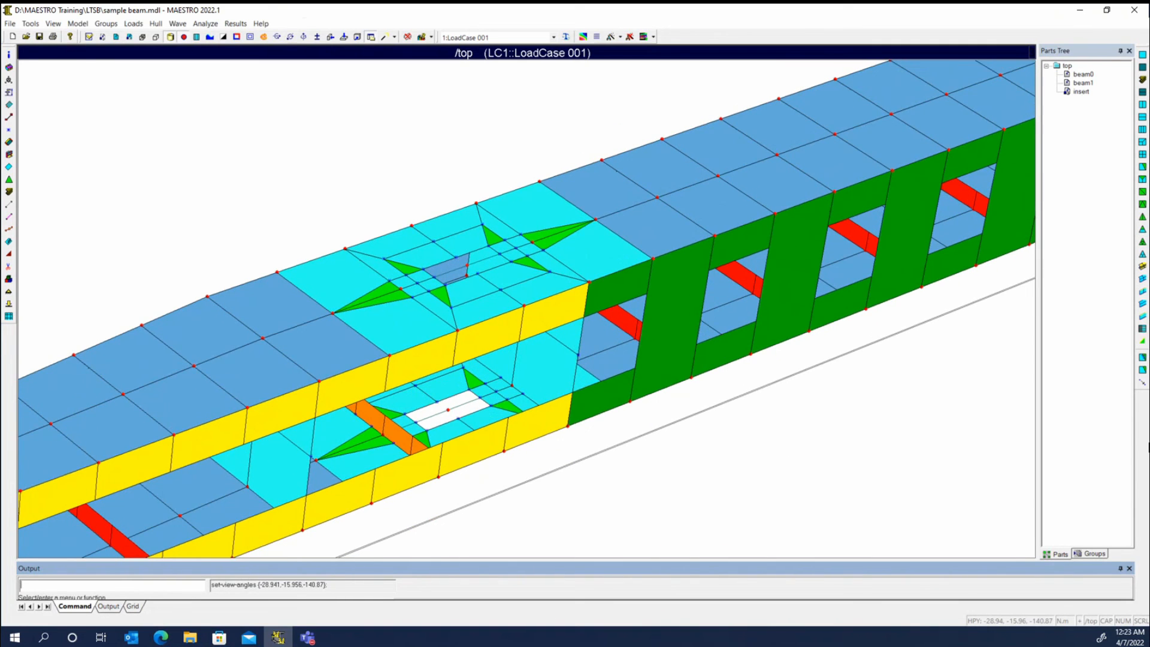
pyautogui.click(1142, 382)
pyautogui.click(372, 426)
pyautogui.moveTo(472, 490); pyautogui.dragTo(474, 505, button='middle')
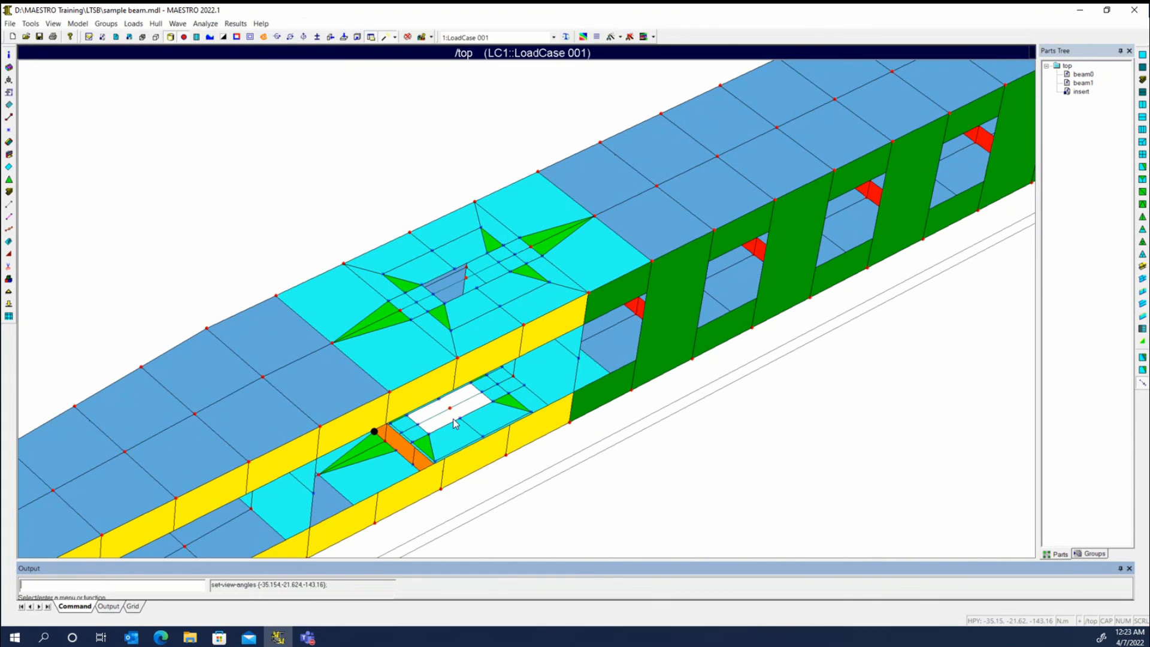
pyautogui.moveTo(521, 423); pyautogui.dragTo(398, 368, button='middle')
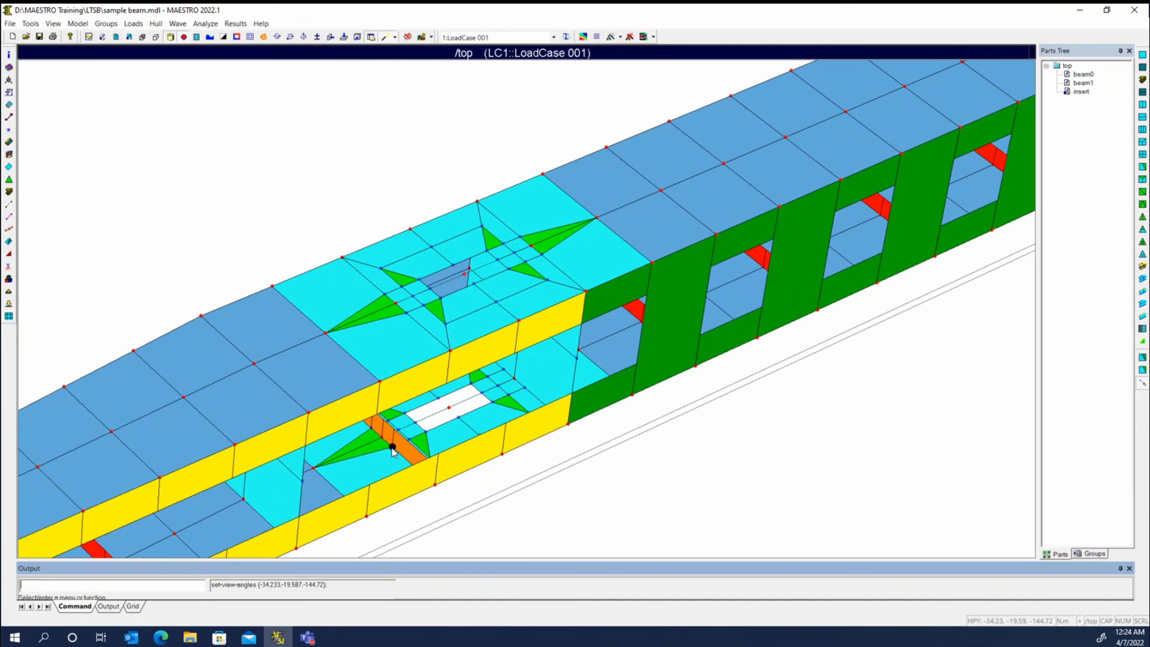
pyautogui.press('Escape')
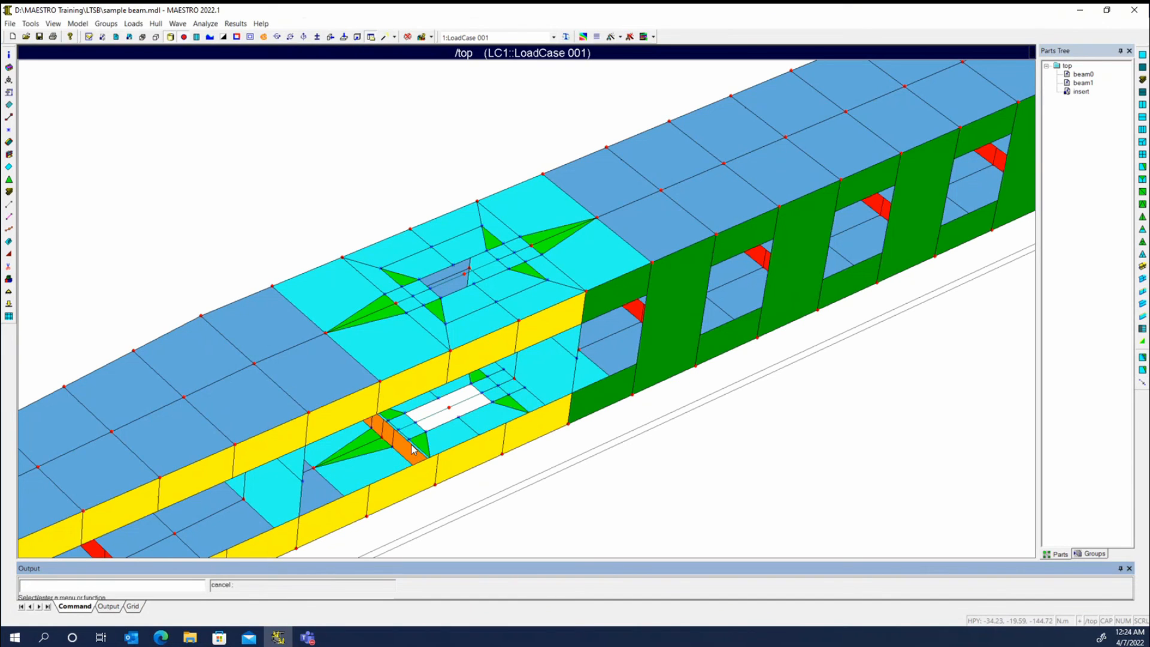
# - Split one quad of the transverse plate beside the opening into a quad and a triangle, rotating the split to suit the refined mesh
pyautogui.moveTo(480, 488); pyautogui.dragTo(354, 396, button='middle')
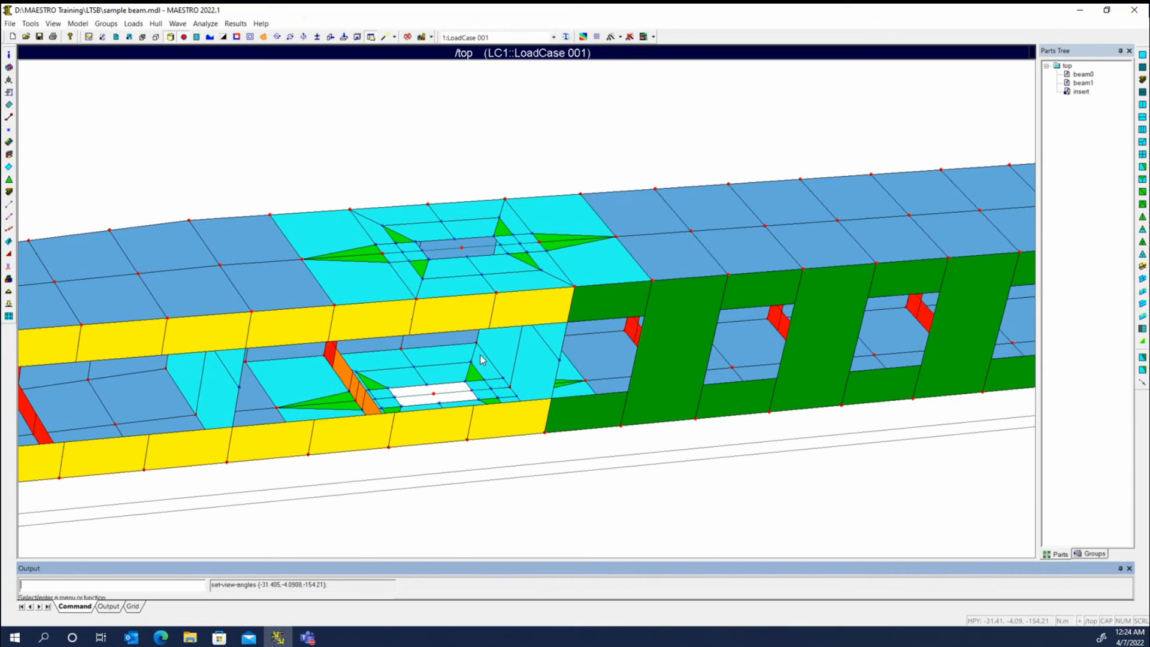
pyautogui.moveTo(495, 372)
pyautogui.mouseDown(button='middle')
pyautogui.moveTo(530, 372)
pyautogui.moveTo(510, 363)
pyautogui.mouseUp(button='middle')
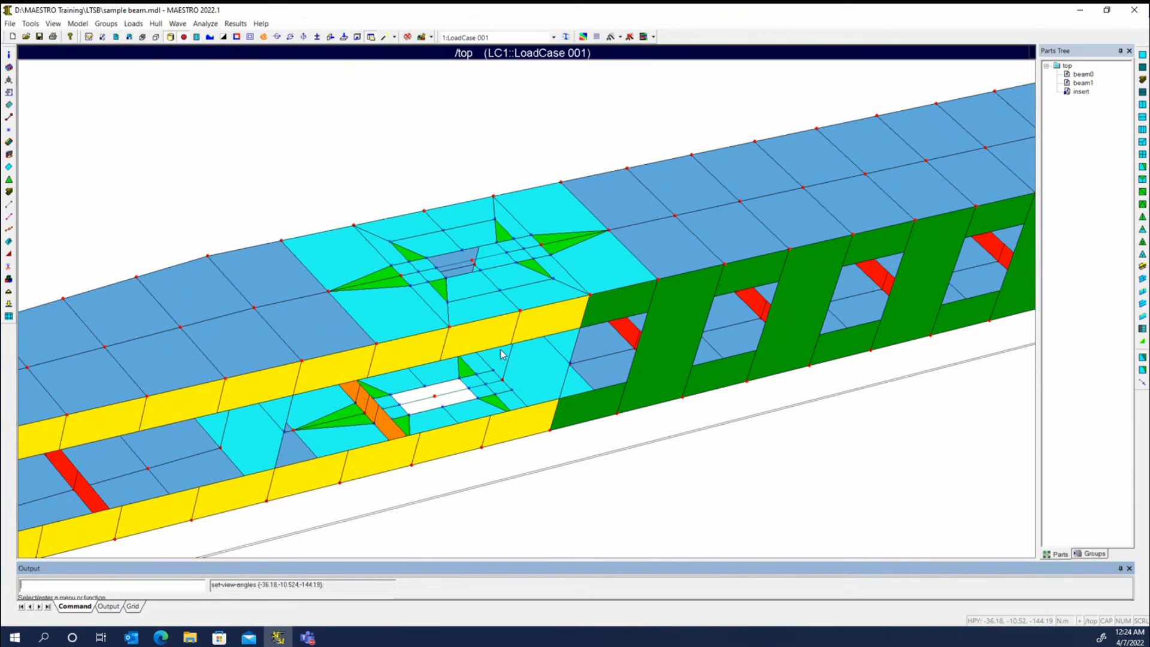
pyautogui.click(1141, 172)
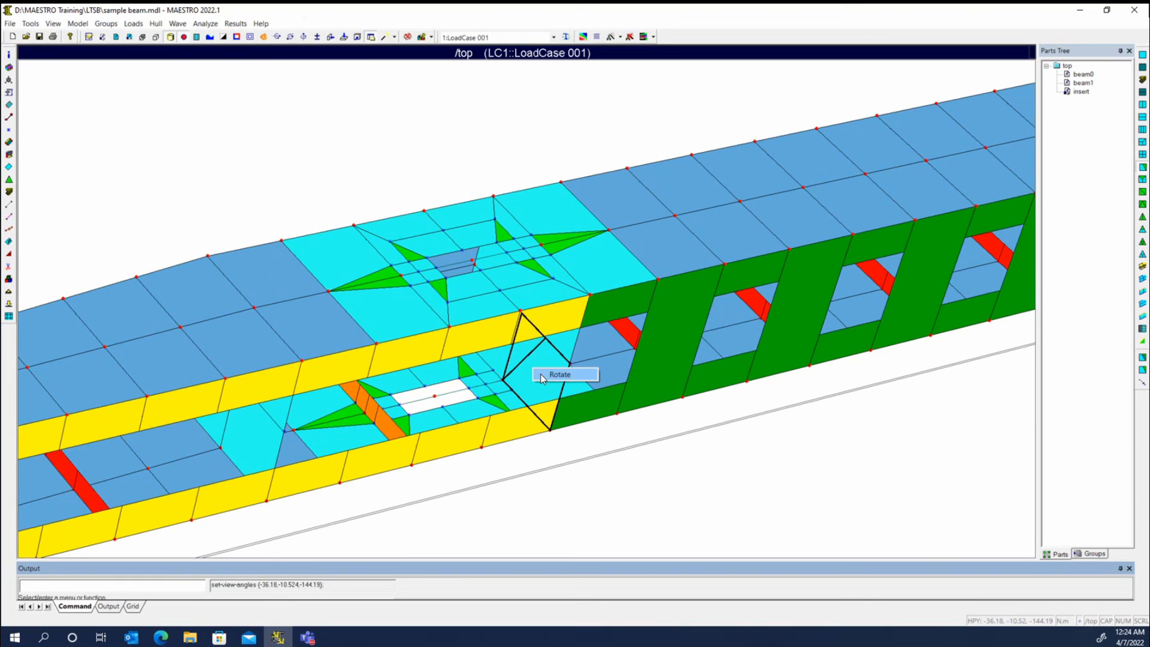
pyautogui.click(538, 371)
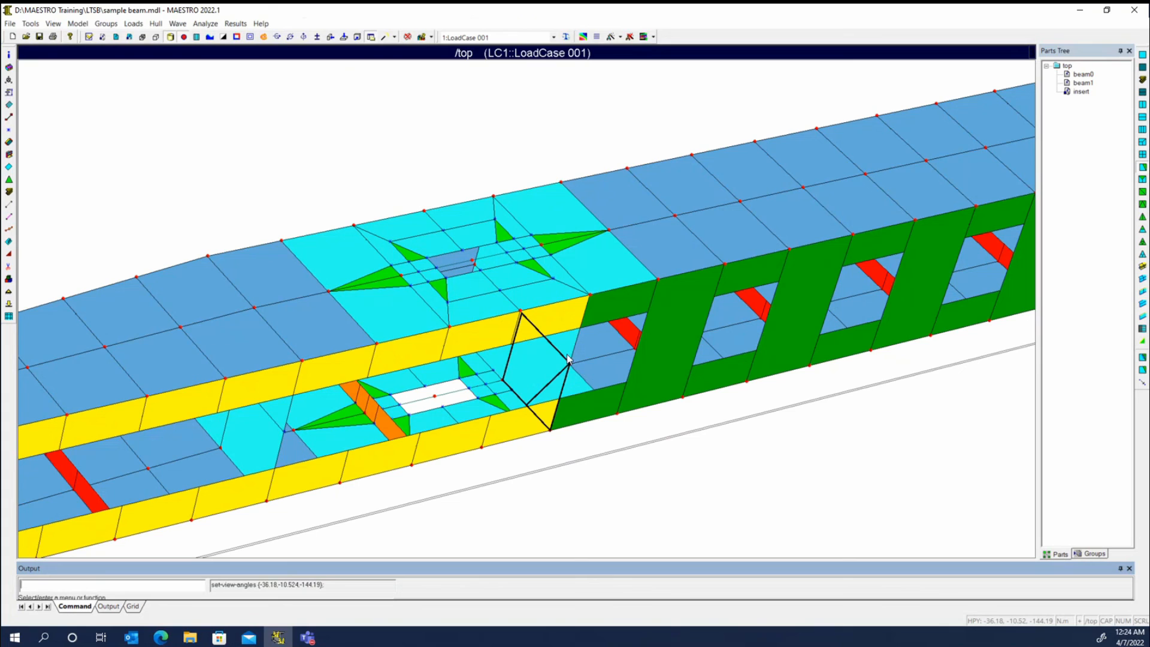
pyautogui.click(496, 368)
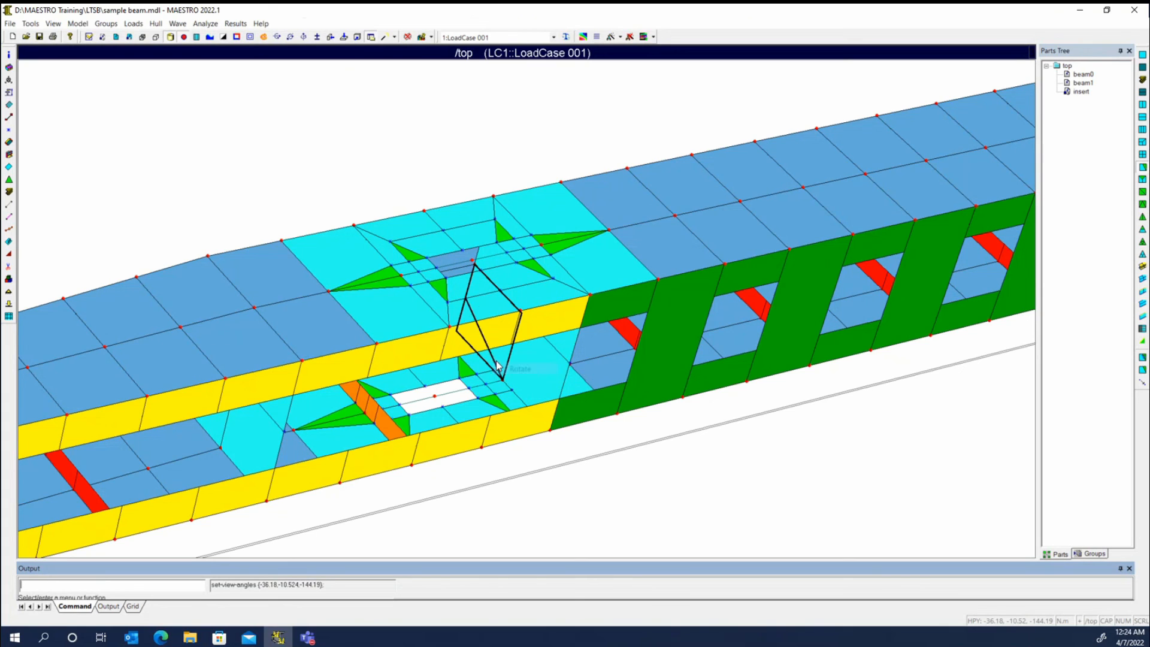
pyautogui.click(500, 367)
pyautogui.click(499, 363)
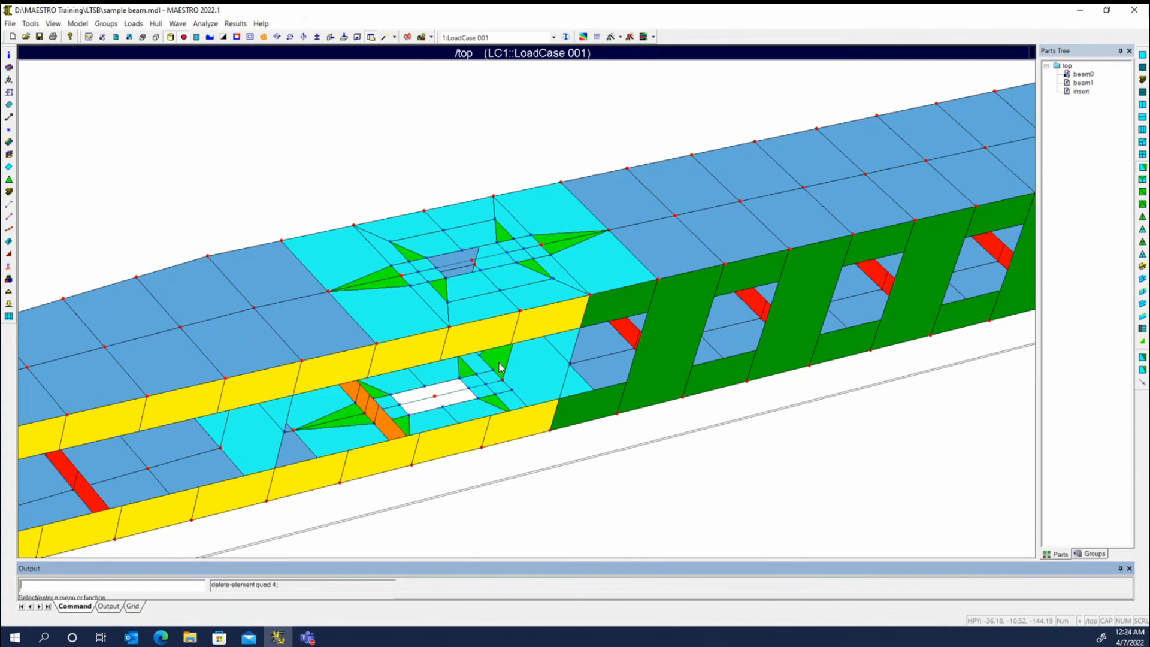
pyautogui.moveTo(642, 409); pyautogui.dragTo(666, 397)
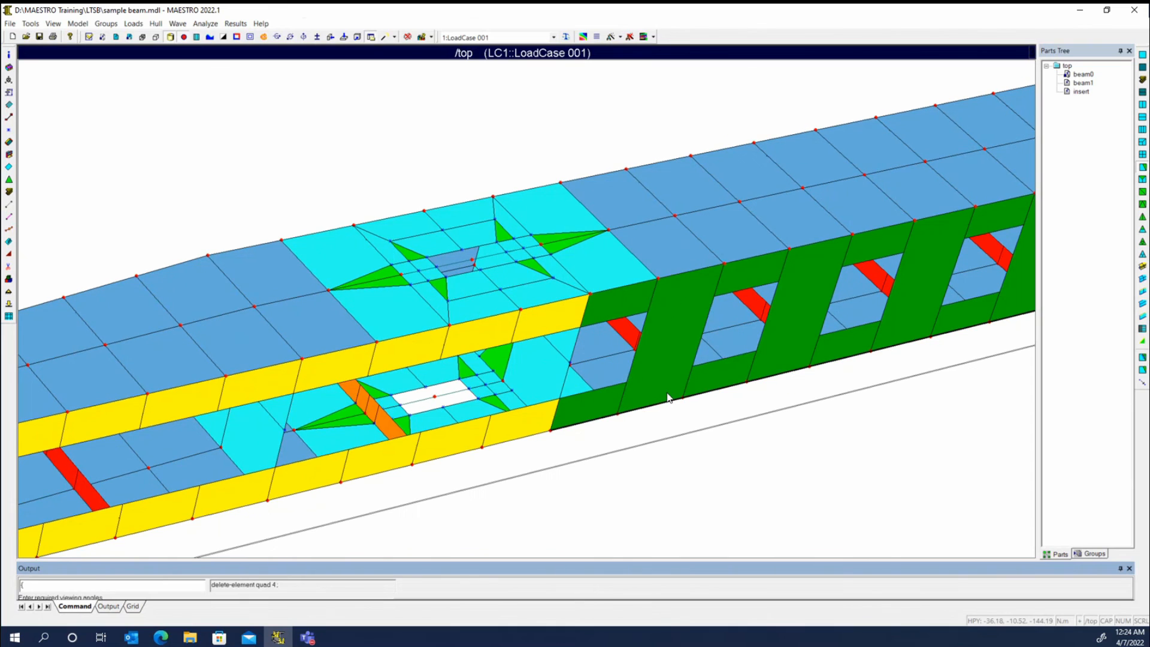
pyautogui.press('Escape')
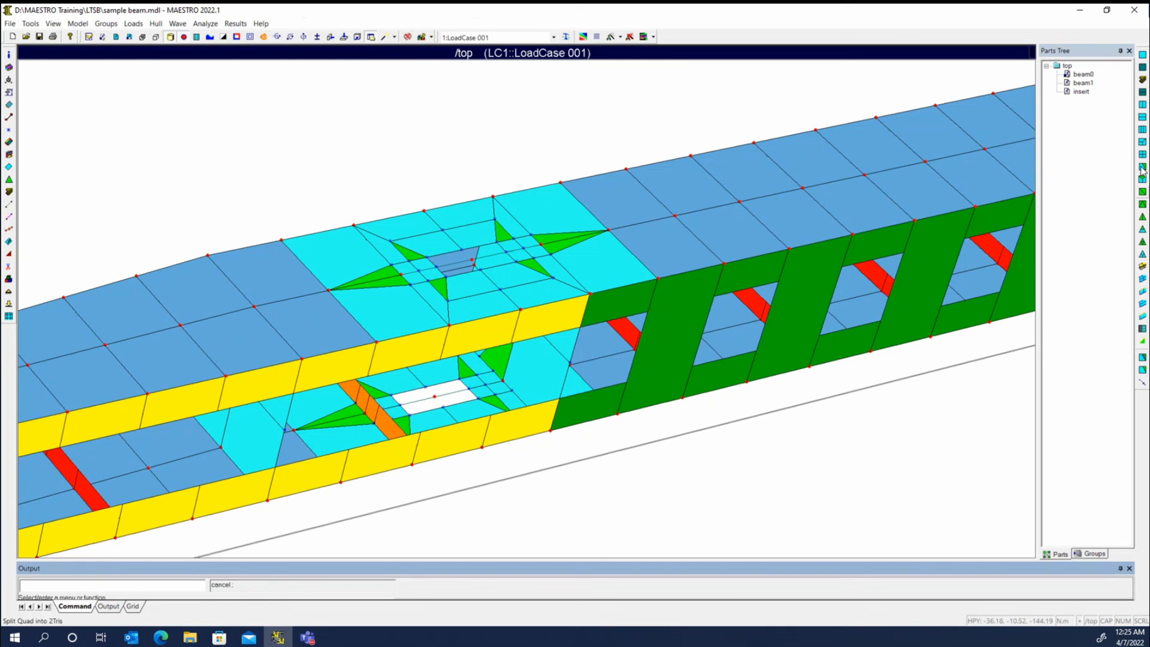
# - Split the diagonally opposite quad of the transverse plate so its triangle meets the plate's centre node
pyautogui.moveTo(778, 419); pyautogui.dragTo(783, 326, button='middle')
pyautogui.moveTo(515, 333); pyautogui.dragTo(672, 297, button='middle')
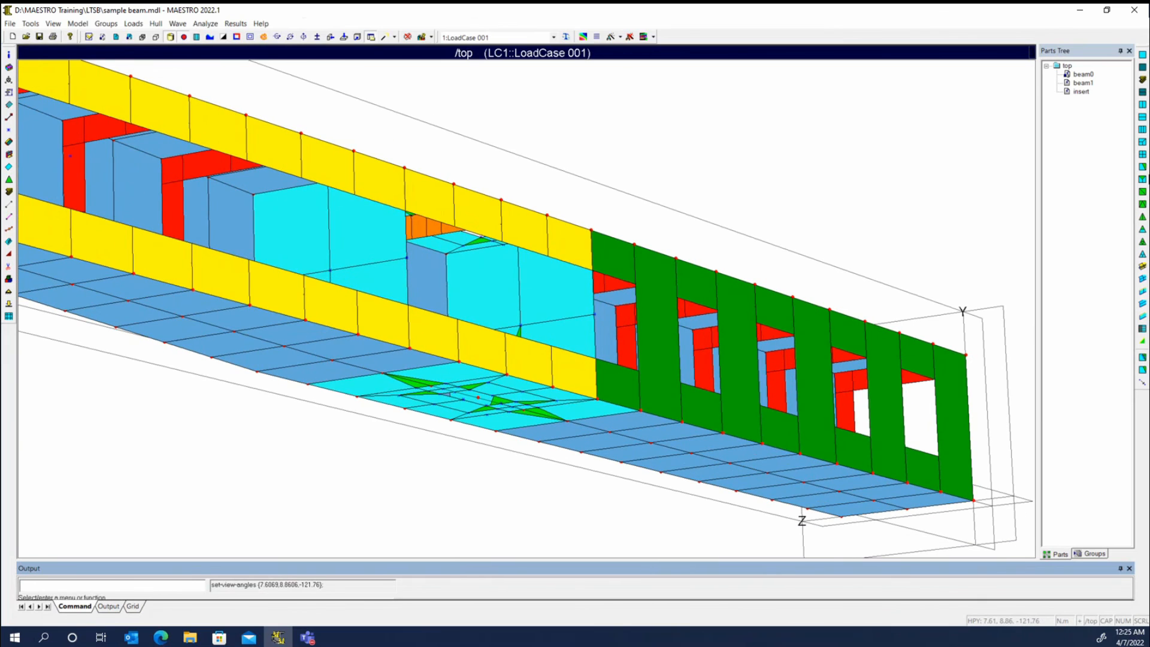
pyautogui.click(540, 287)
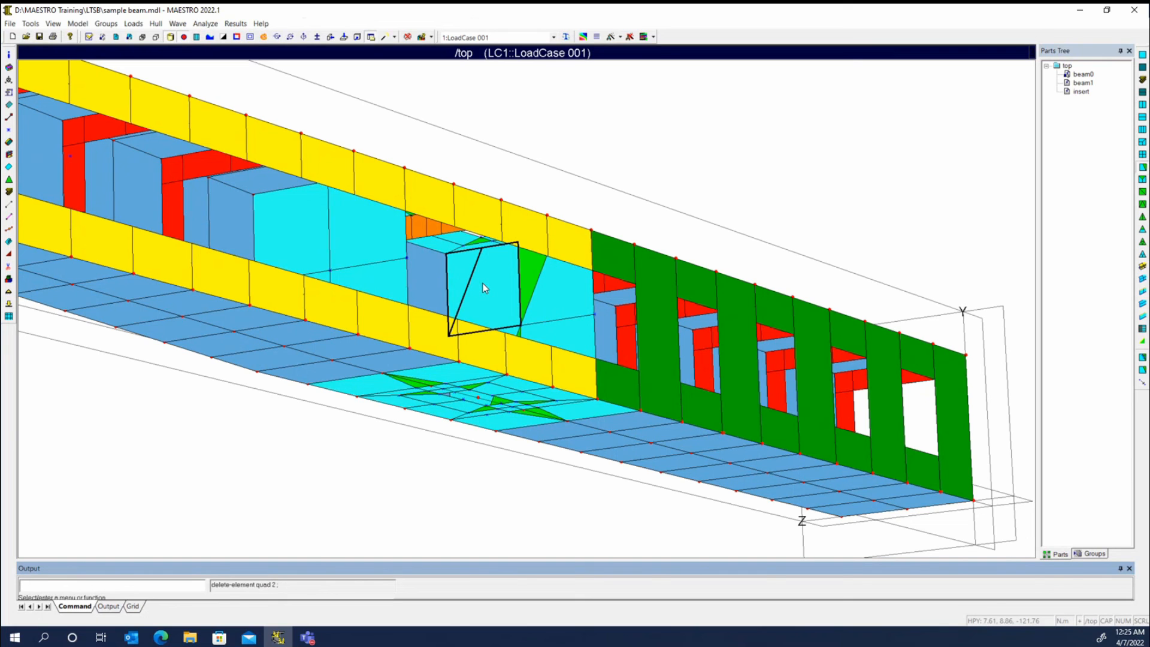
pyautogui.click(483, 283)
pyautogui.moveTo(558, 279)
pyautogui.mouseDown(button='middle')
pyautogui.moveTo(560, 299)
pyautogui.moveTo(548, 279)
pyautogui.mouseUp(button='middle')
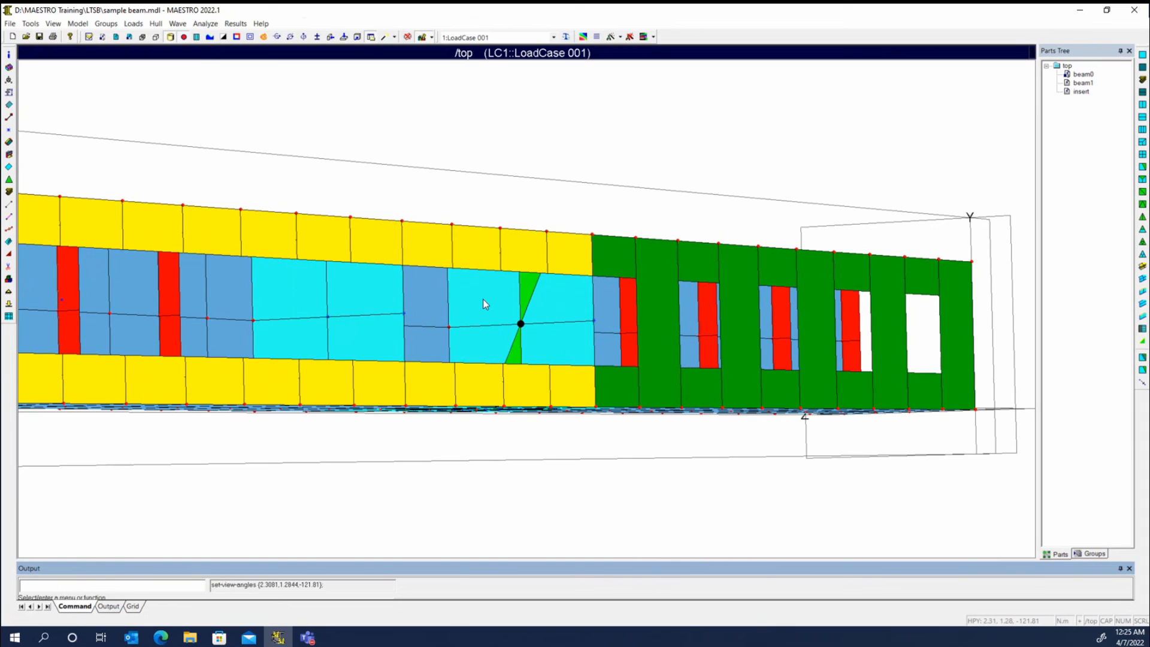
# - Turn off the node query and split the remaining two quads of the transverse plate with triangles meeting at its centre node
pyautogui.click(432, 38)
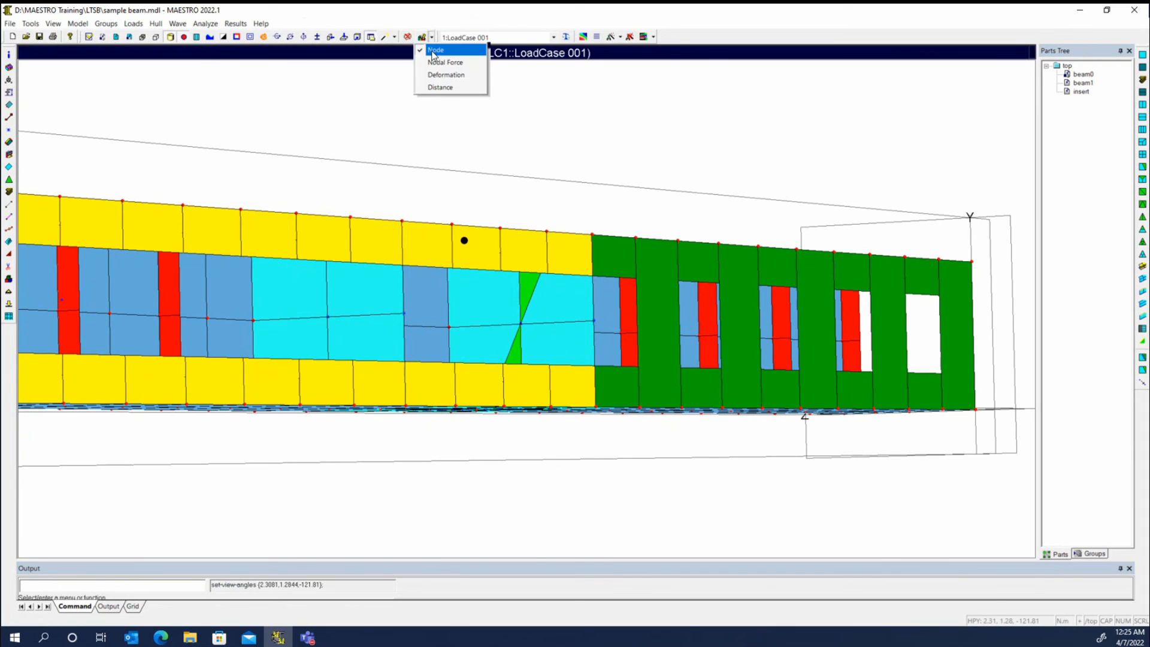
pyautogui.click(435, 51)
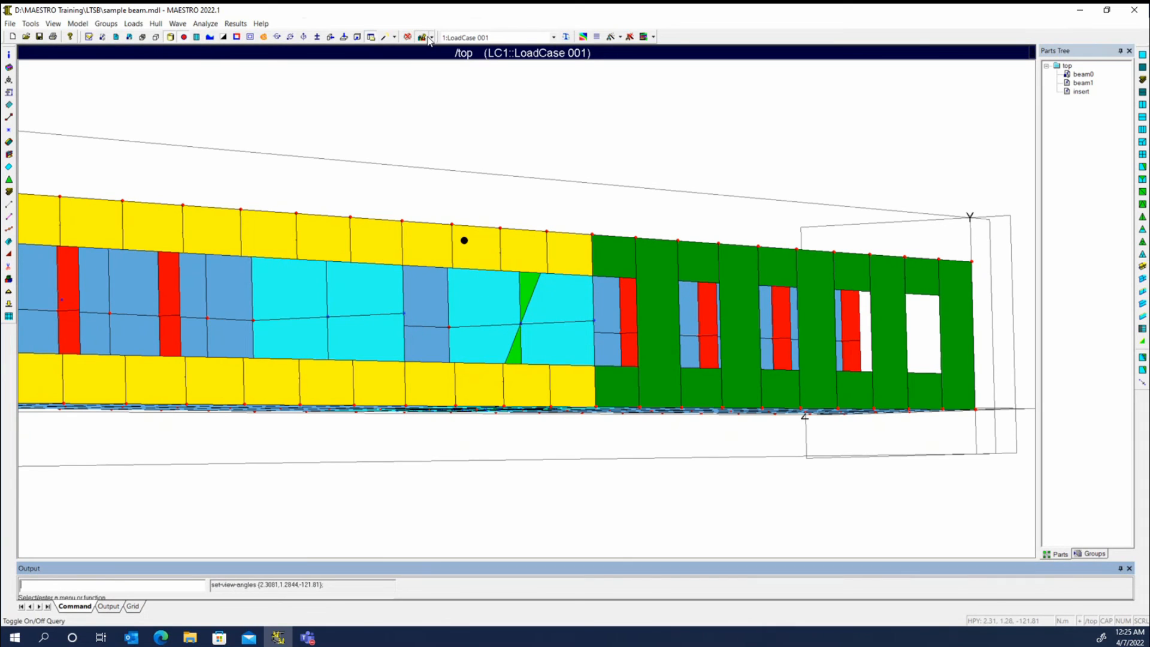
pyautogui.rightClick(480, 294)
pyautogui.click(500, 303)
pyautogui.rightClick(554, 336)
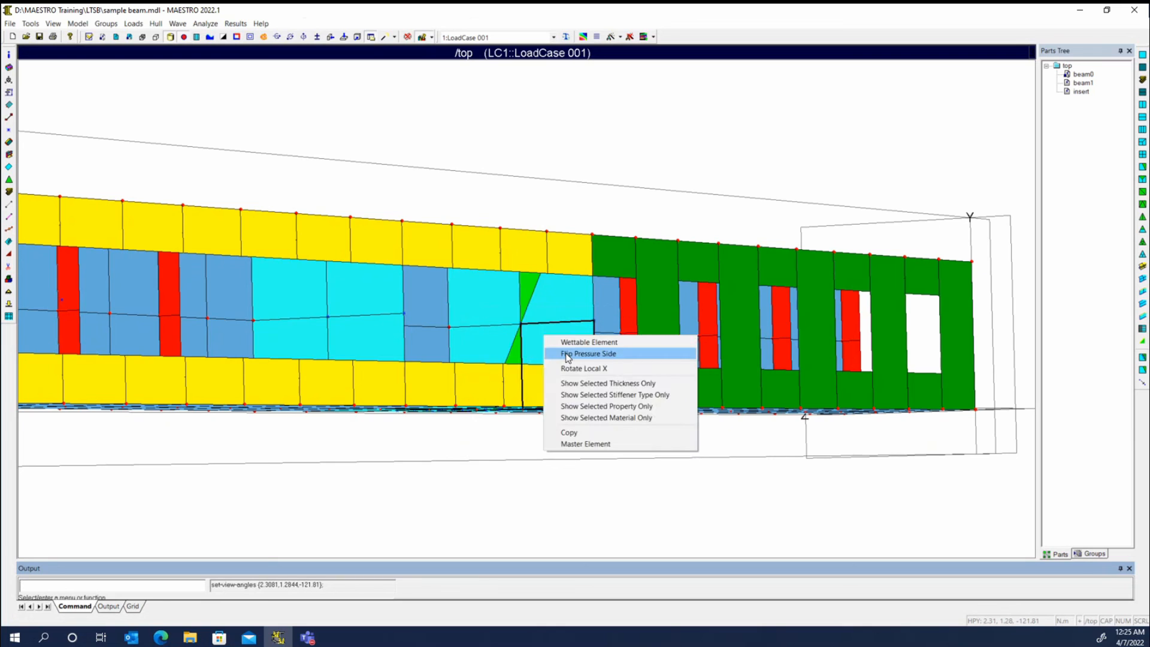
pyautogui.click(569, 355)
pyautogui.press('Escape')
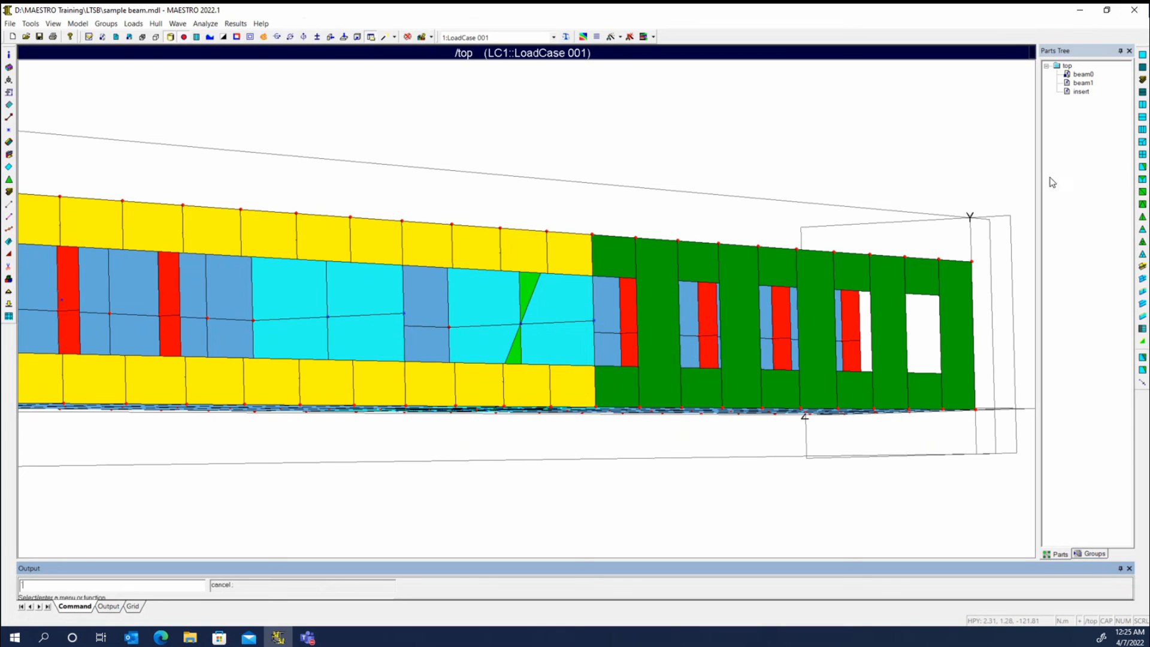
pyautogui.click(491, 304)
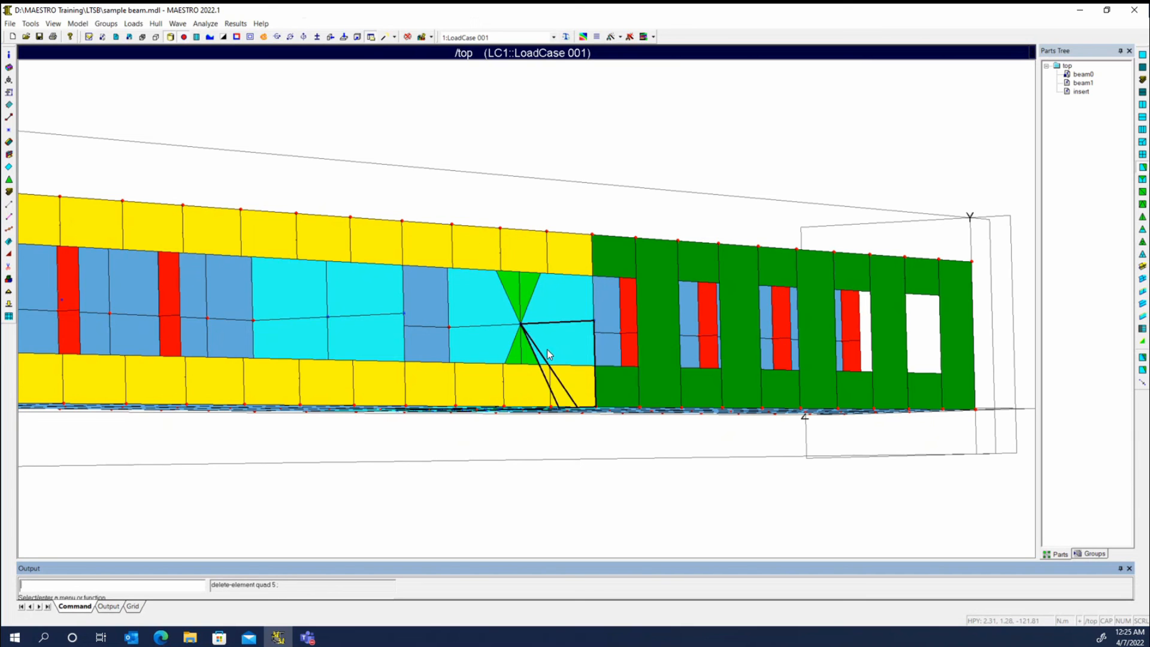
pyautogui.press('Escape')
# - Merge the transverse plate's new split nodes with the adjacent refined mesh nodes on the decks around the openings
pyautogui.moveTo(578, 244); pyautogui.dragTo(677, 404, button='middle')
pyautogui.click(1141, 384)
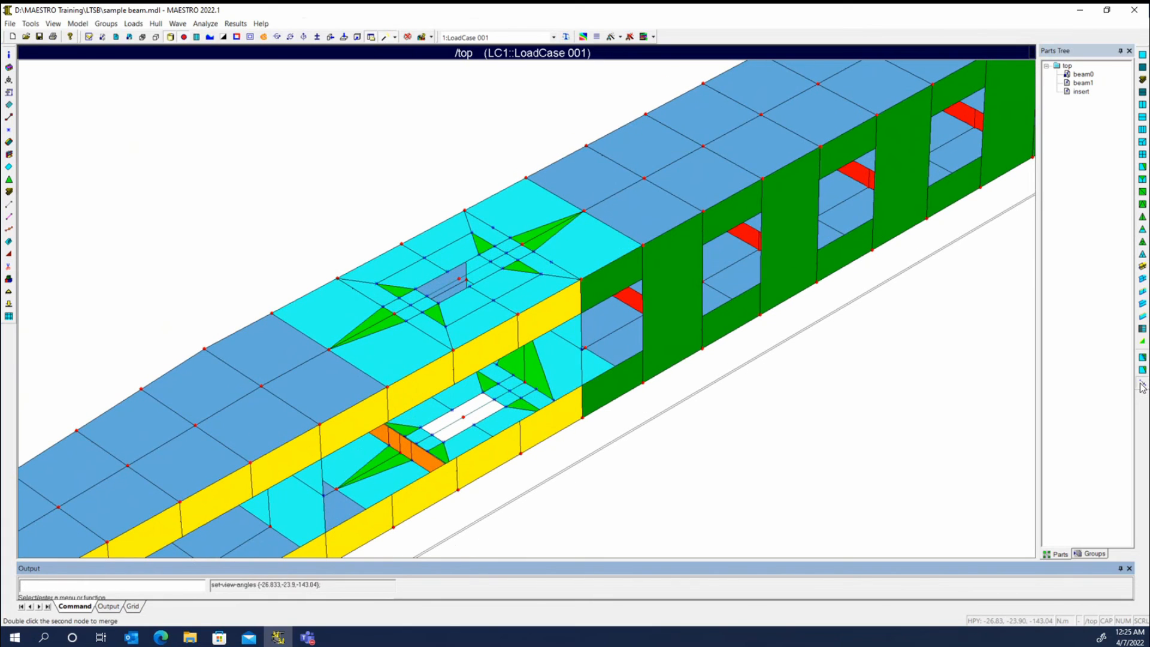
pyautogui.click(552, 397)
pyautogui.doubleClick(536, 389)
pyautogui.click(497, 364)
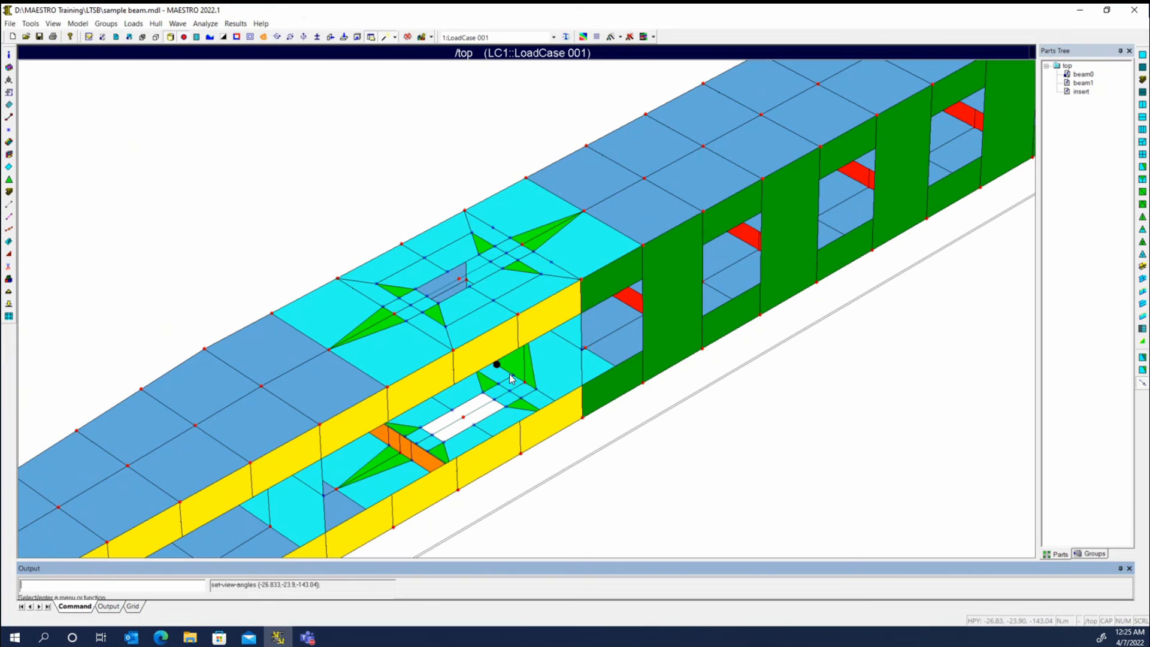
pyautogui.doubleClick(512, 378)
pyautogui.click(550, 262)
pyautogui.click(533, 252)
pyautogui.doubleClick(509, 238)
pyautogui.press('Escape')
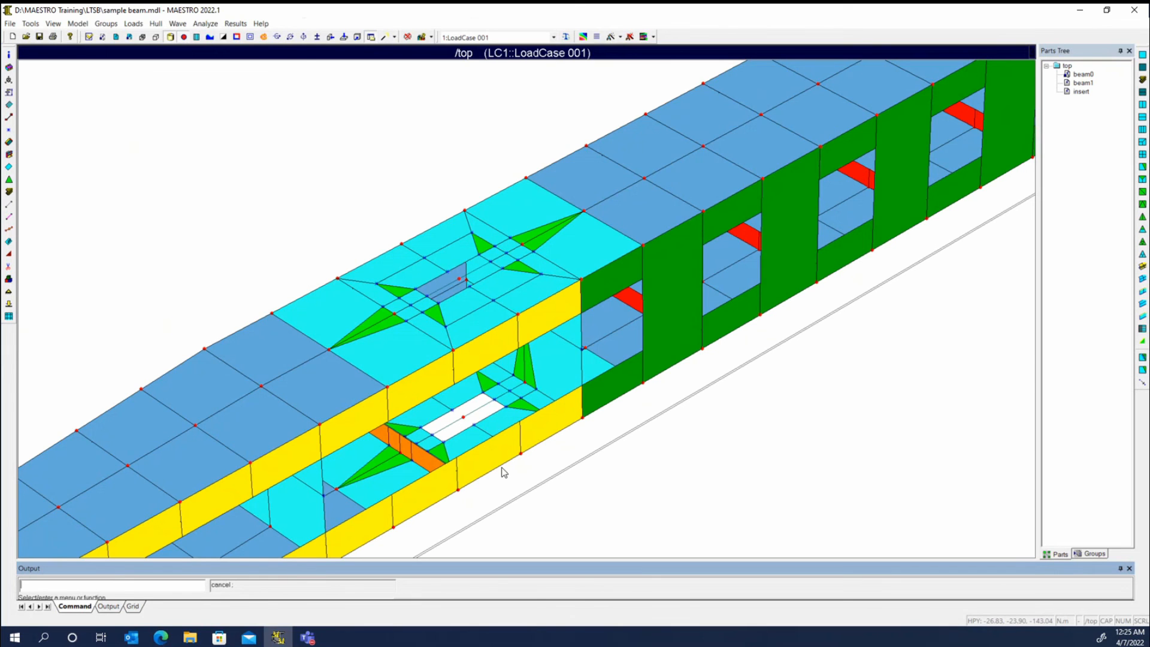
pyautogui.moveTo(503, 470); pyautogui.dragTo(514, 396, button='middle')
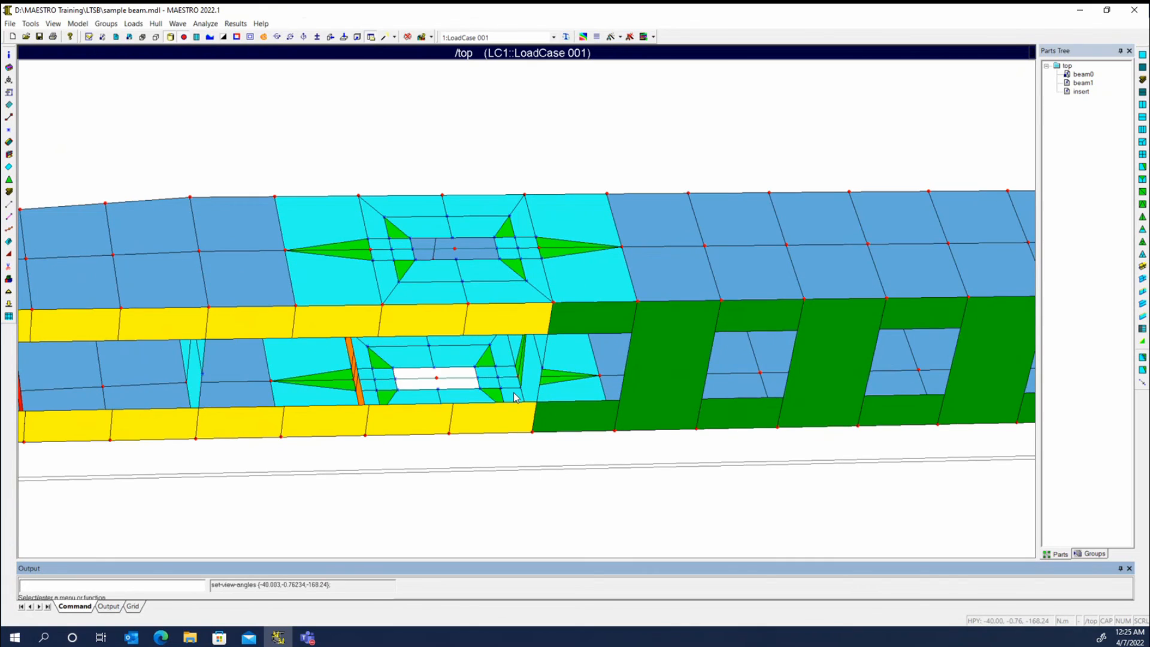